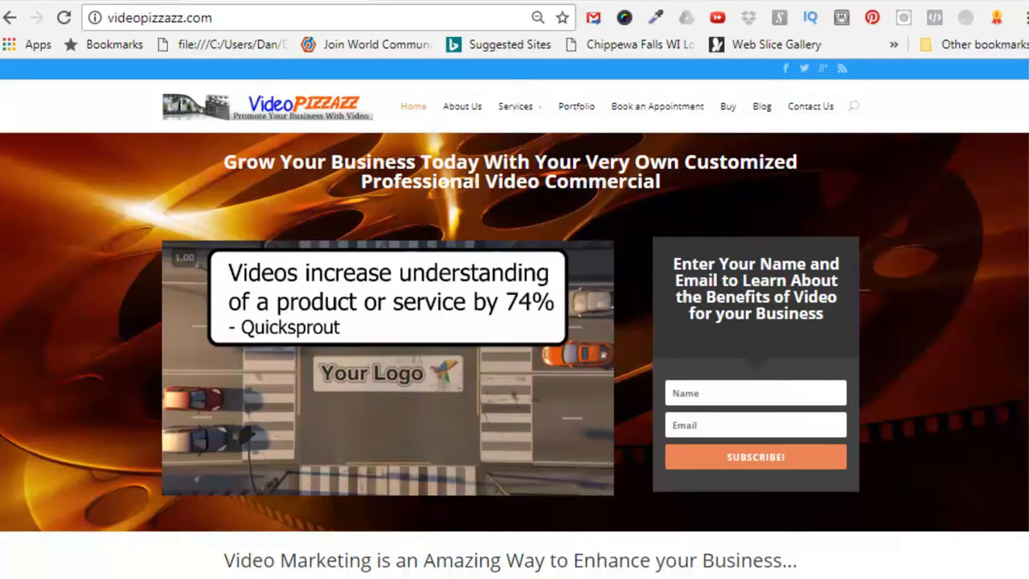
Switch to the GoDaddy website and start creating a new customer account
left_click(464, 1)
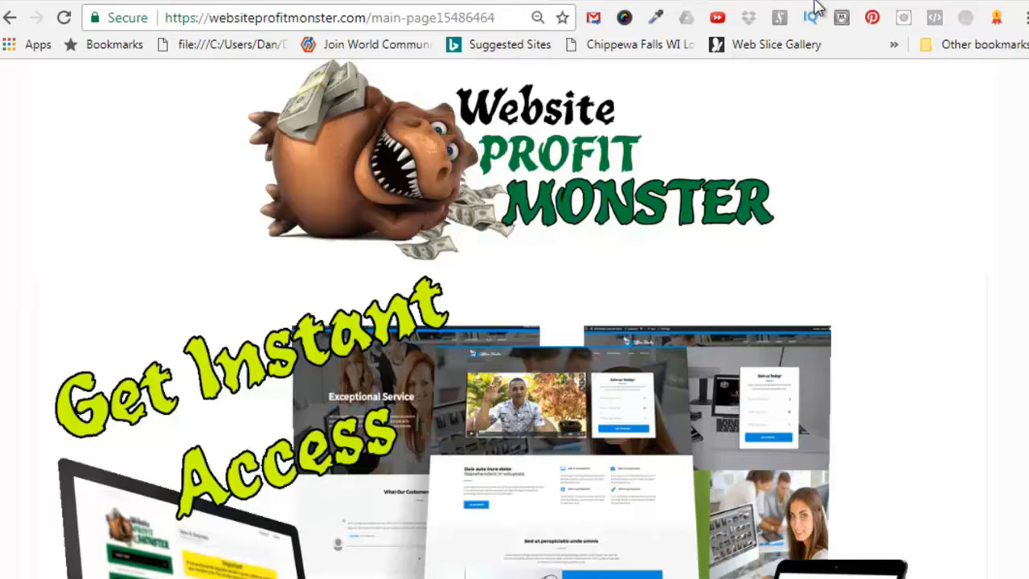
left_click(674, 0)
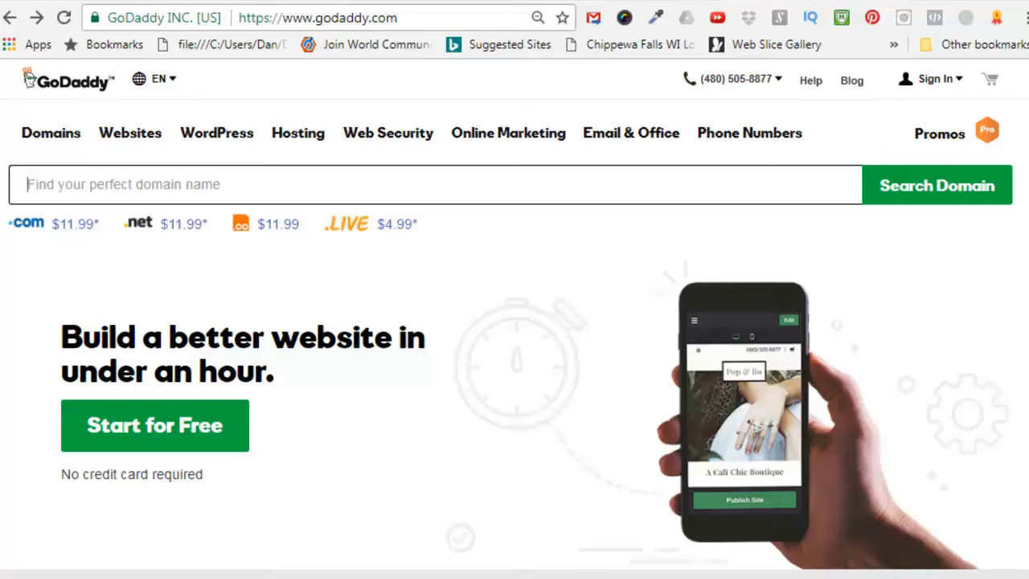
left_click(960, 85)
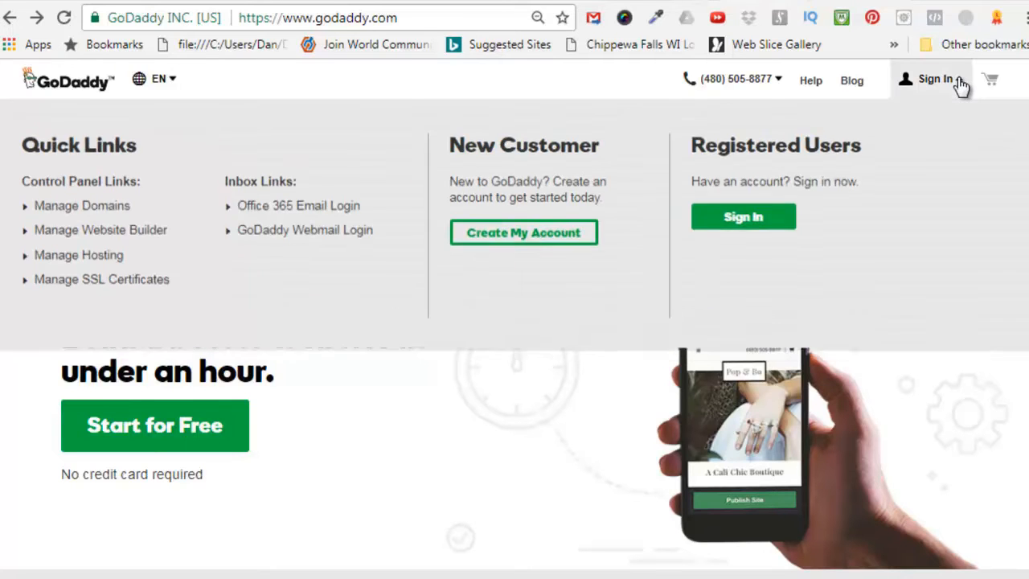
left_click(542, 239)
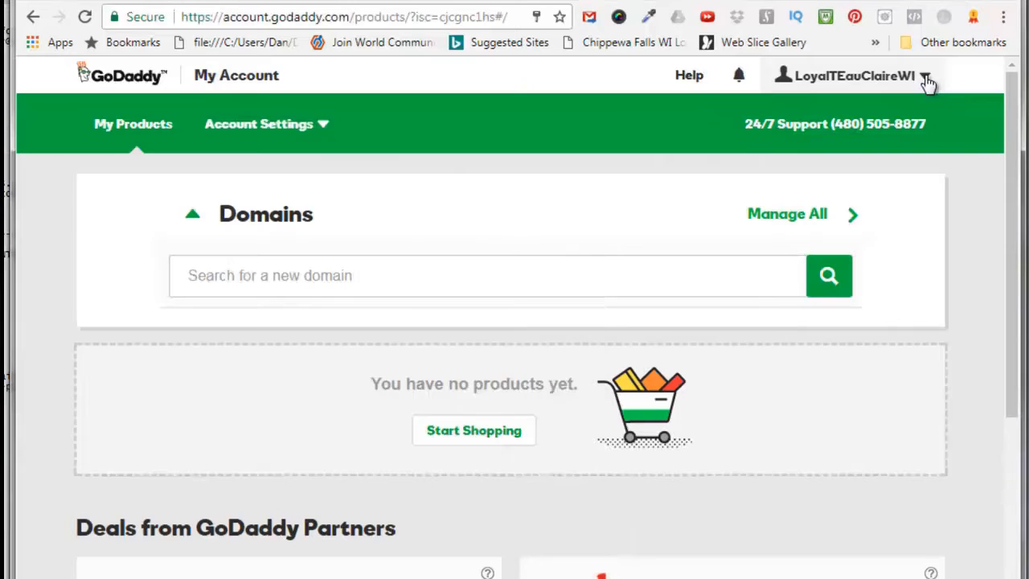
On the Geek News Central promo codes page, open the details of the $1.00 a month economy hosting offer with a free domain
left_click(926, 78)
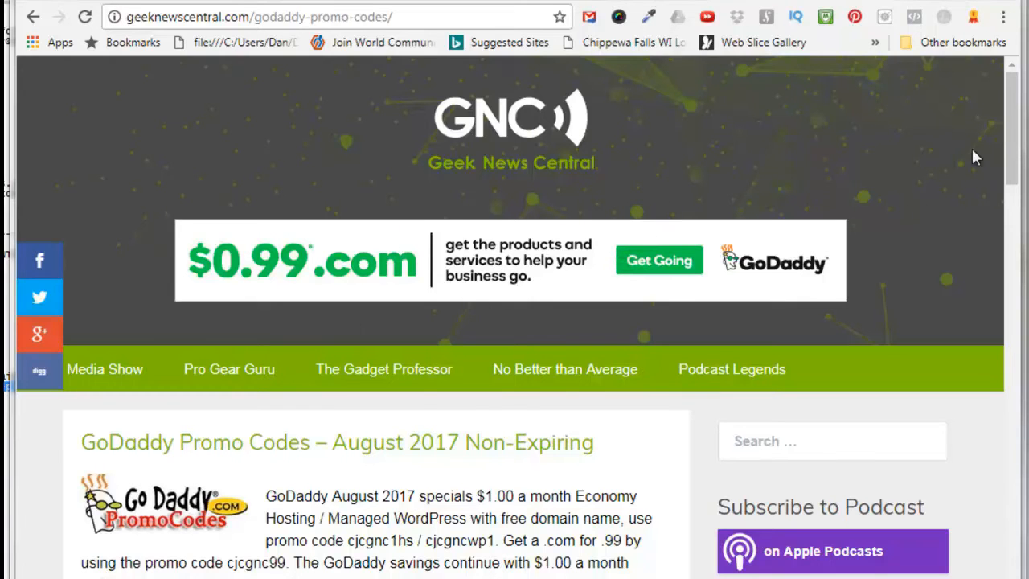
scroll(972, 156, "down", 10)
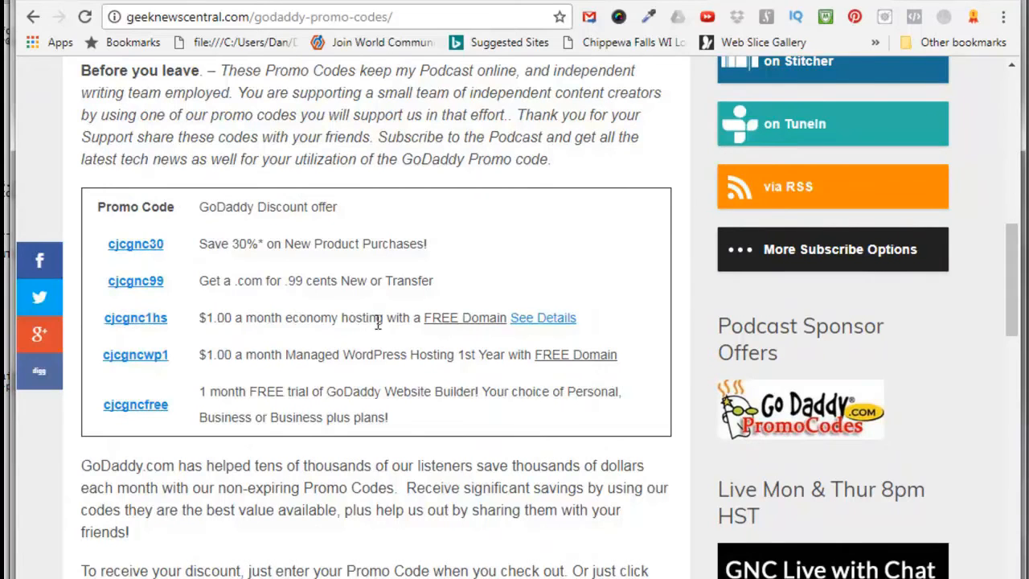
left_click(526, 320)
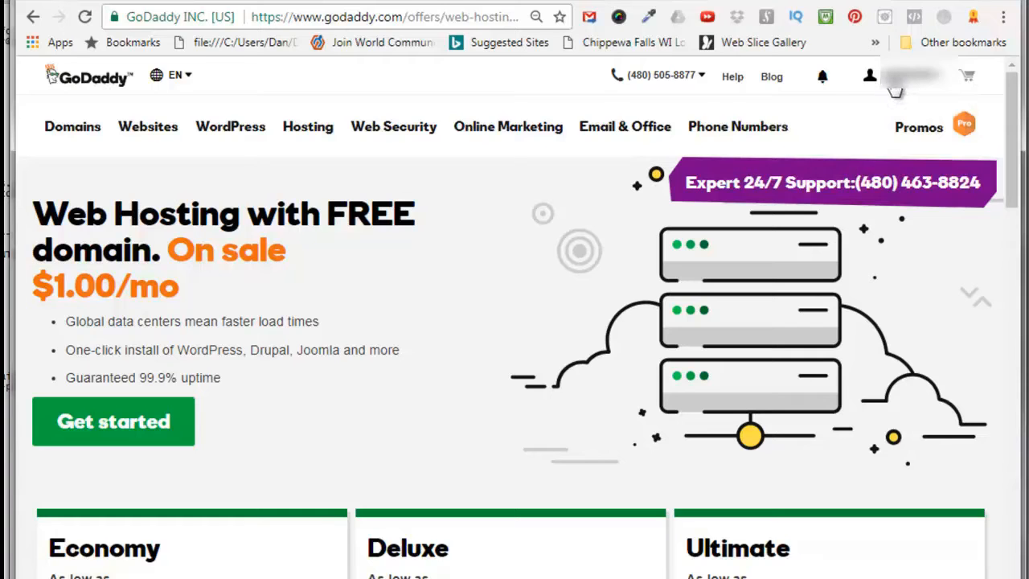
Choose the Economy hosting plan without Site Backup & Restore and continue with these options
left_click_drag(1016, 153, 1021, 265)
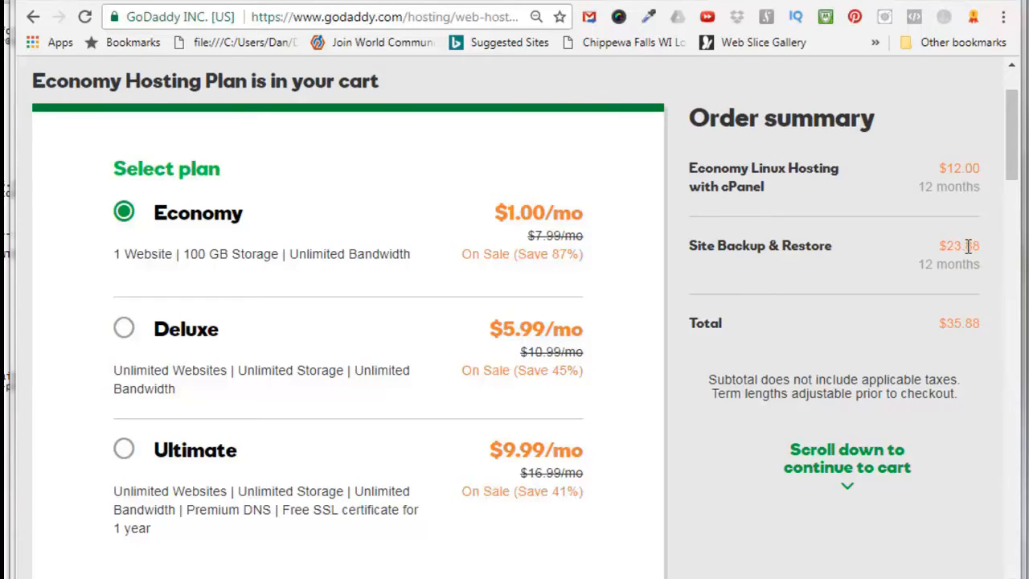
left_click_drag(1006, 149, 1022, 366)
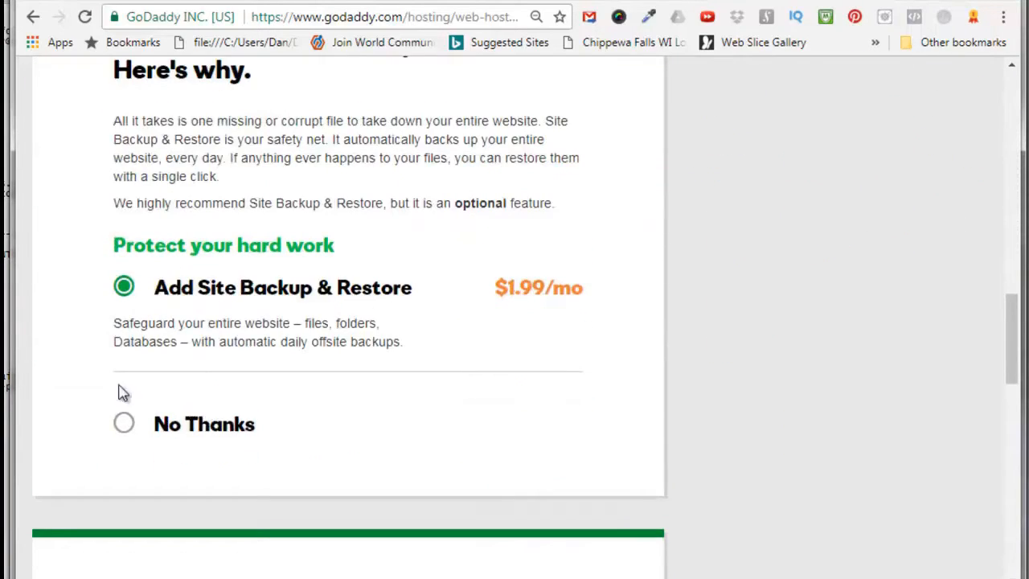
left_click(124, 428)
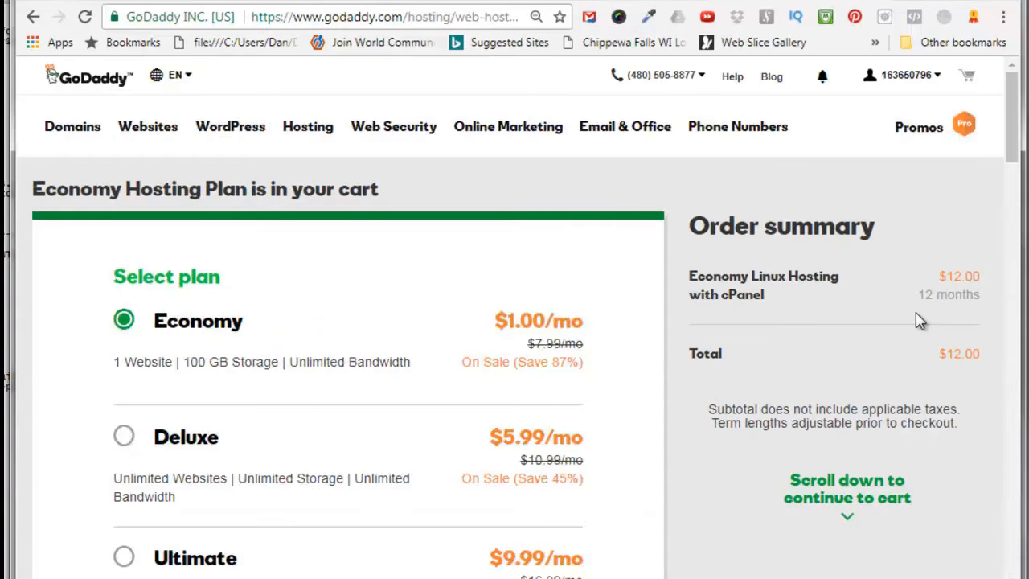
left_click(880, 508)
left_click_drag(1012, 229, 1012, 473)
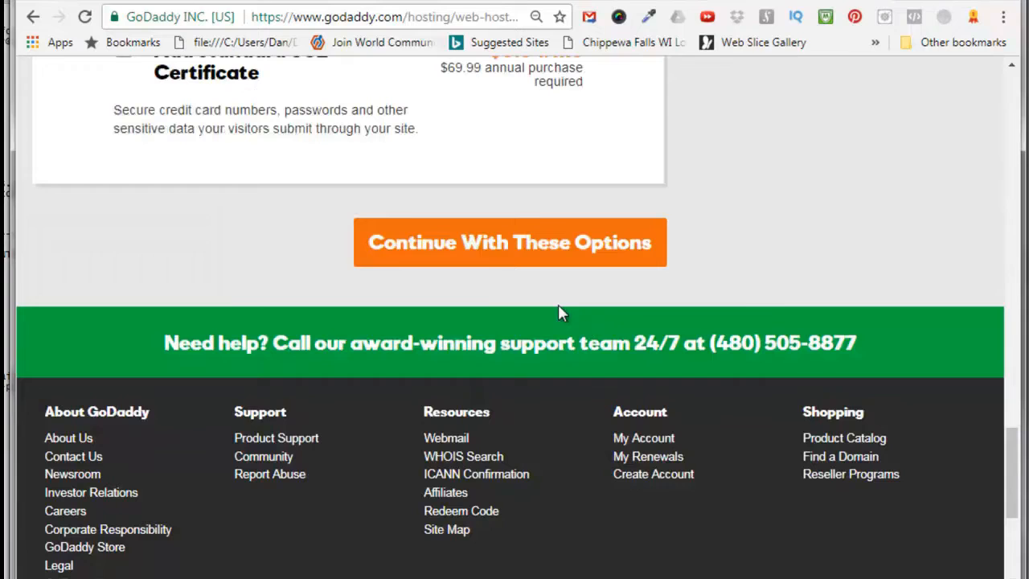
left_click(535, 250)
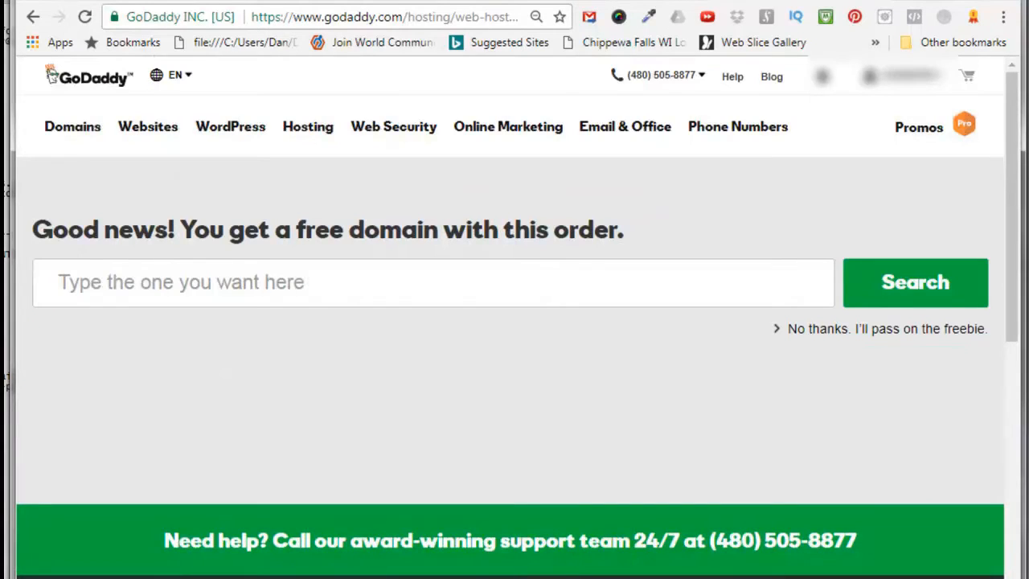
Search for loyalteauclairewi.com and select it as the free domain for the order
left_click(69, 283)
right_click(70, 283)
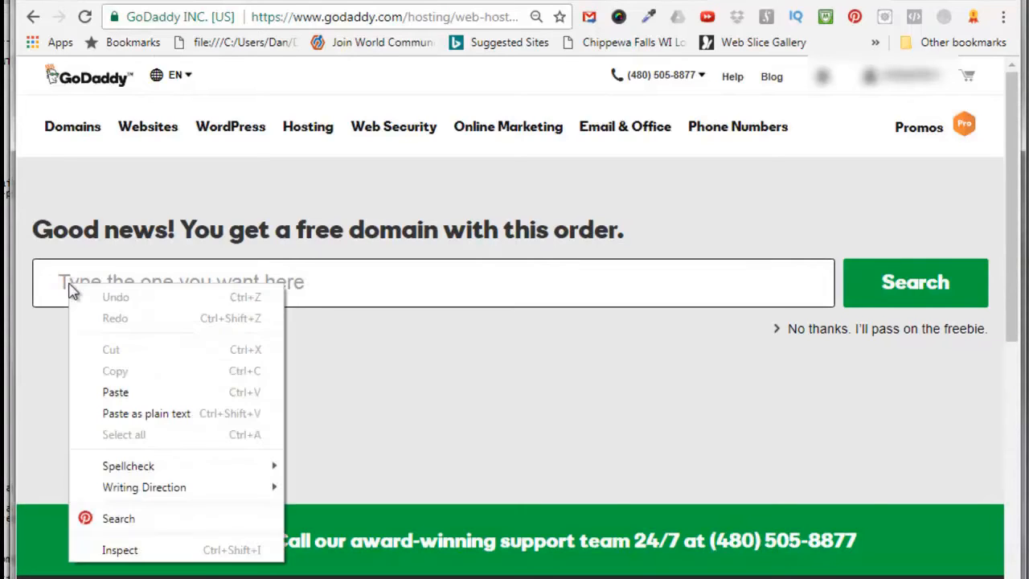
left_click(119, 392)
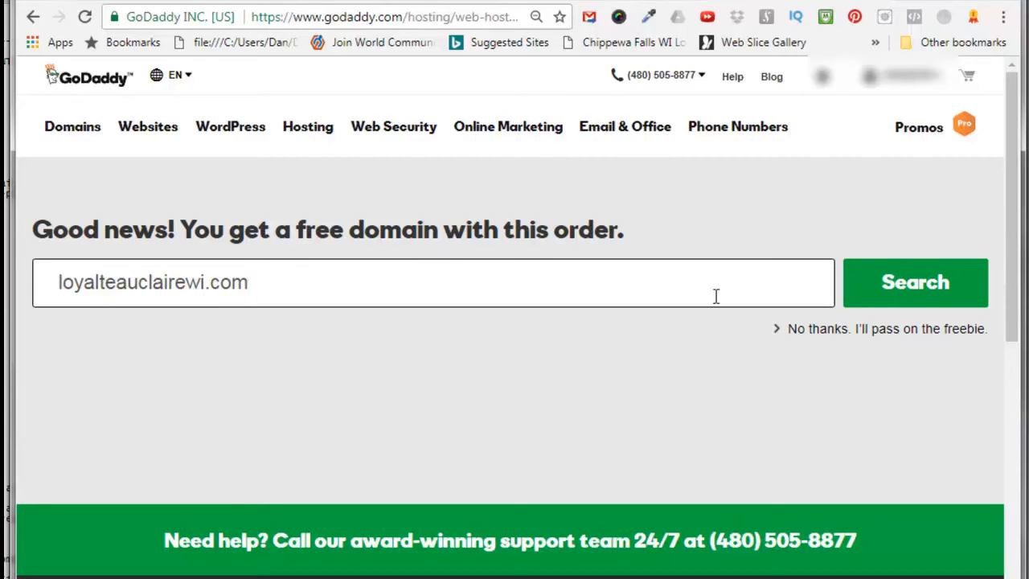
left_click(892, 286)
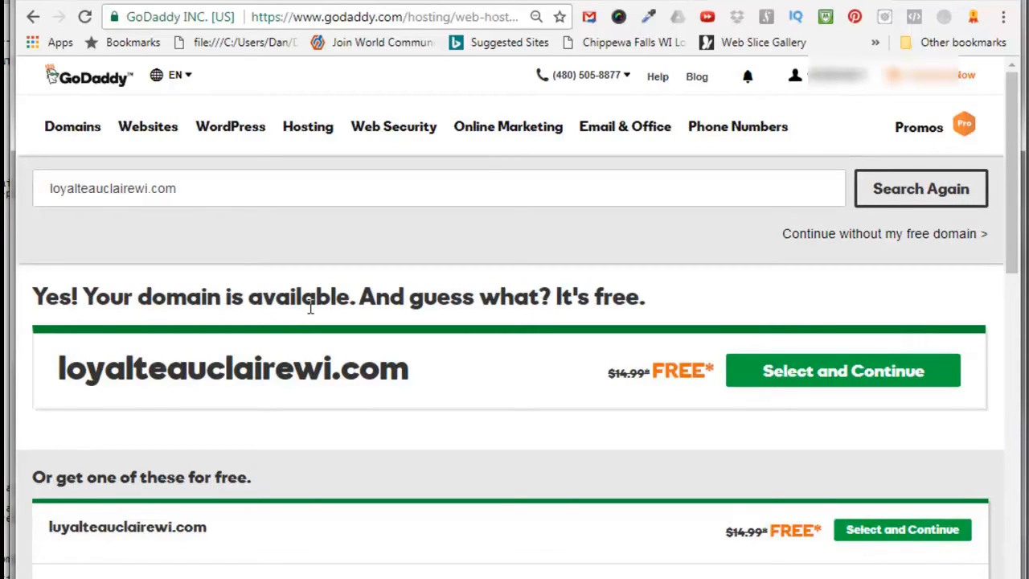
left_click(788, 372)
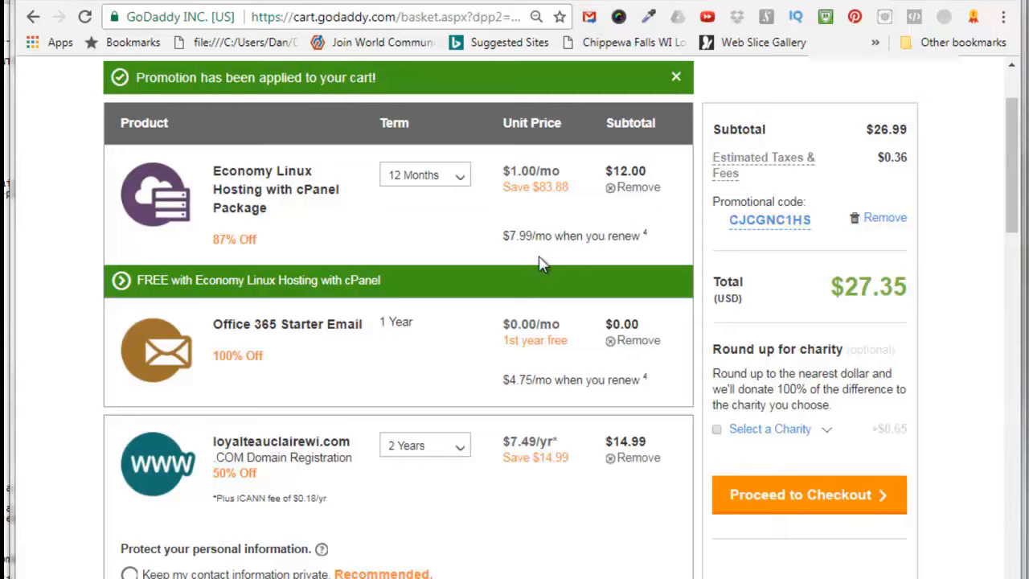
Set the registration term of loyalteauclairewi.com to 1 Year and proceed to checkout
left_click(456, 452)
left_click(416, 473)
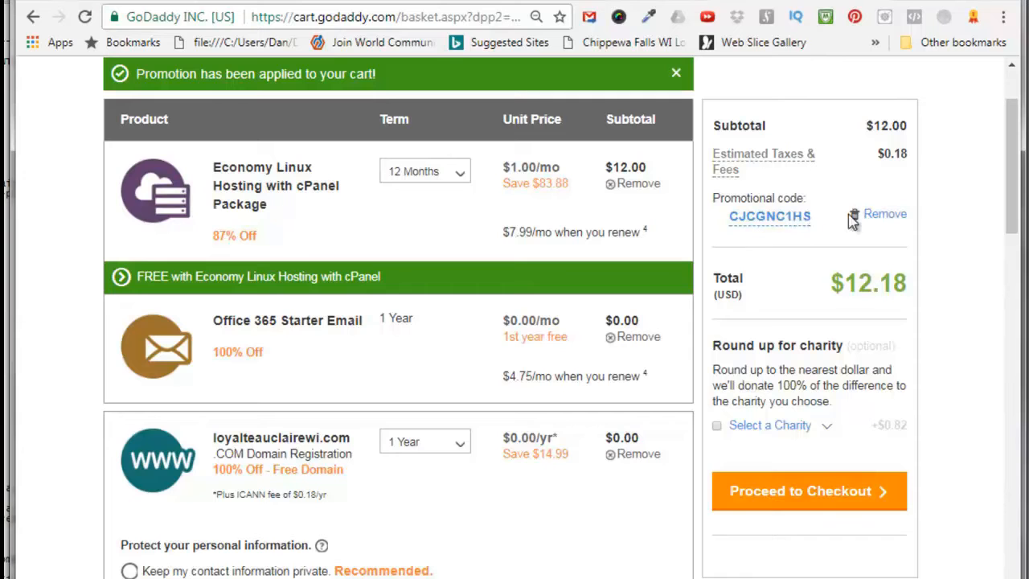
scroll(735, 280, "down", 8)
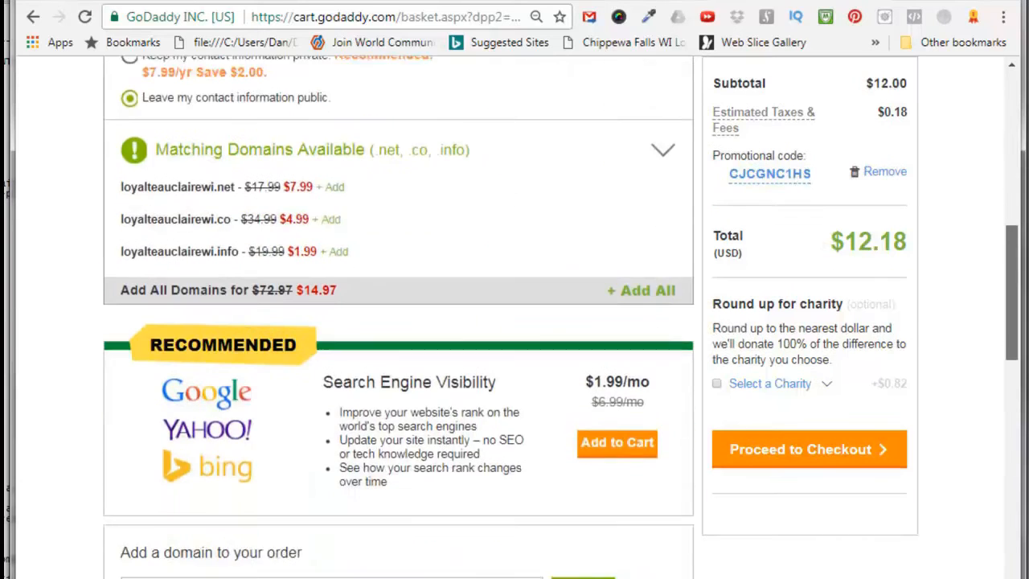
scroll(735, 280, "down", 1)
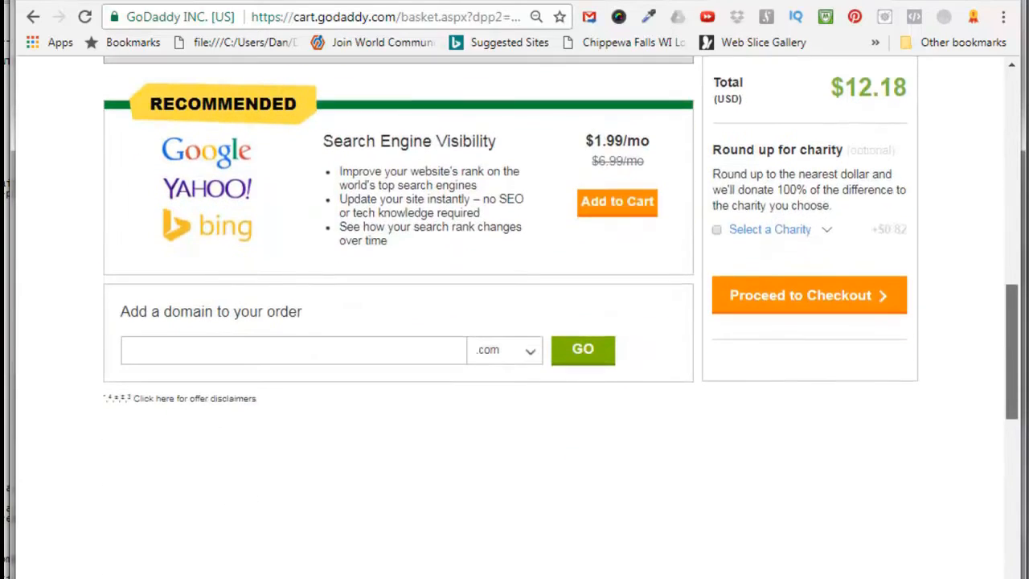
left_click(768, 303)
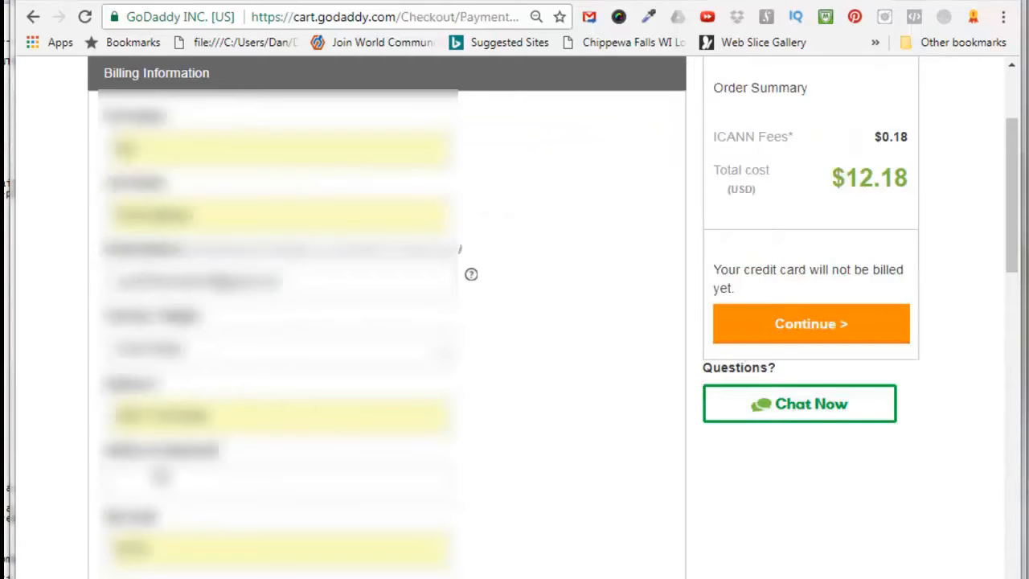
Accept the filled-in billing and credit card payment information and continue to the order review
scroll(460, 248, "down", 8)
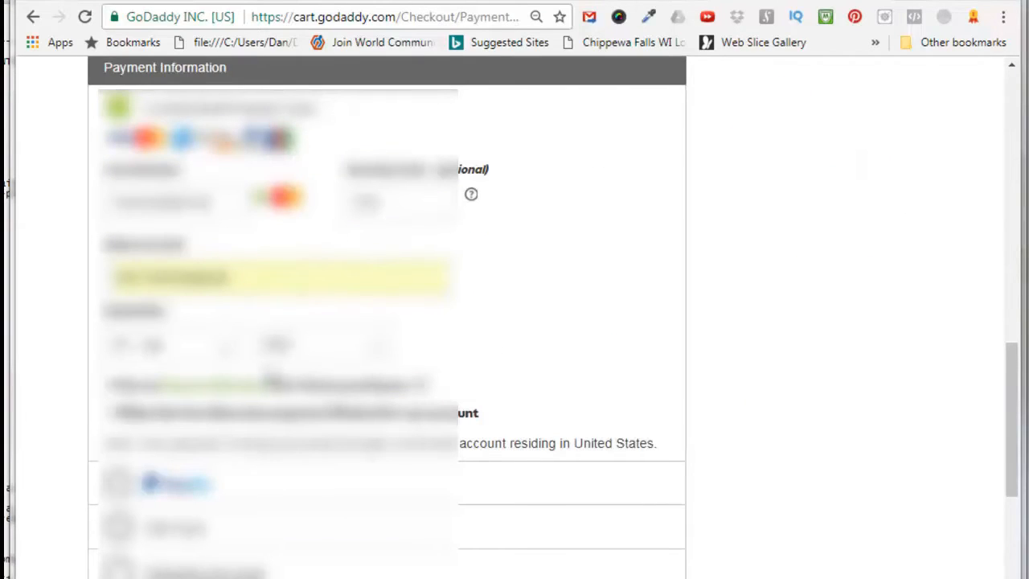
scroll(482, 321, "down", 4)
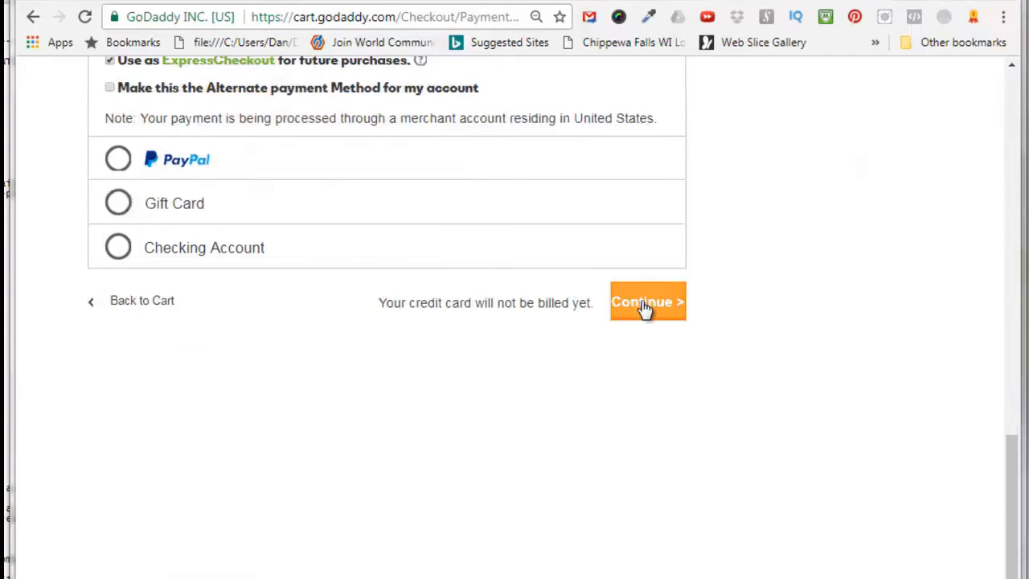
left_click(645, 307)
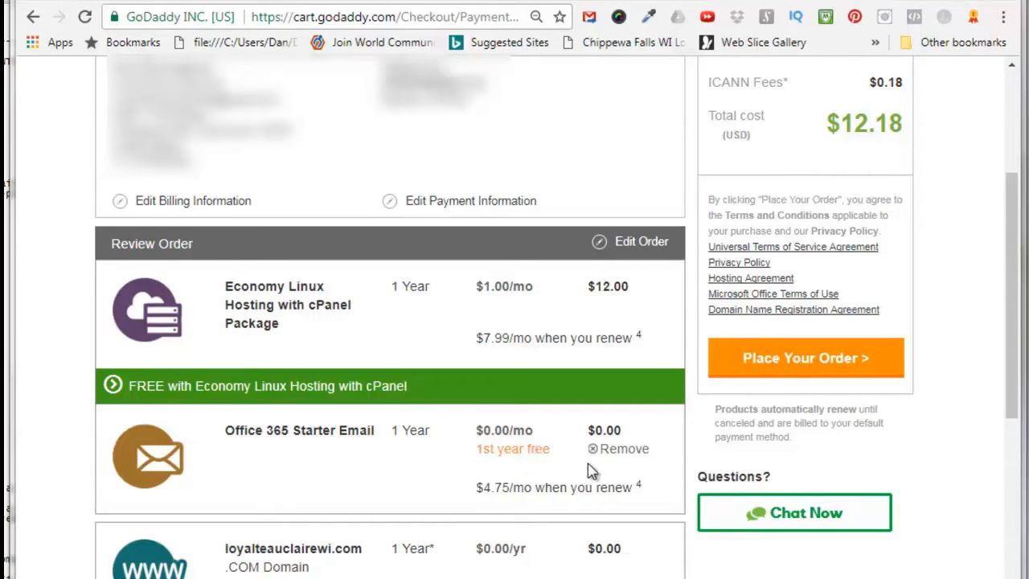
Edit the order and remove Office 365 Starter Email from the cart
scroll(626, 457, "down", 2)
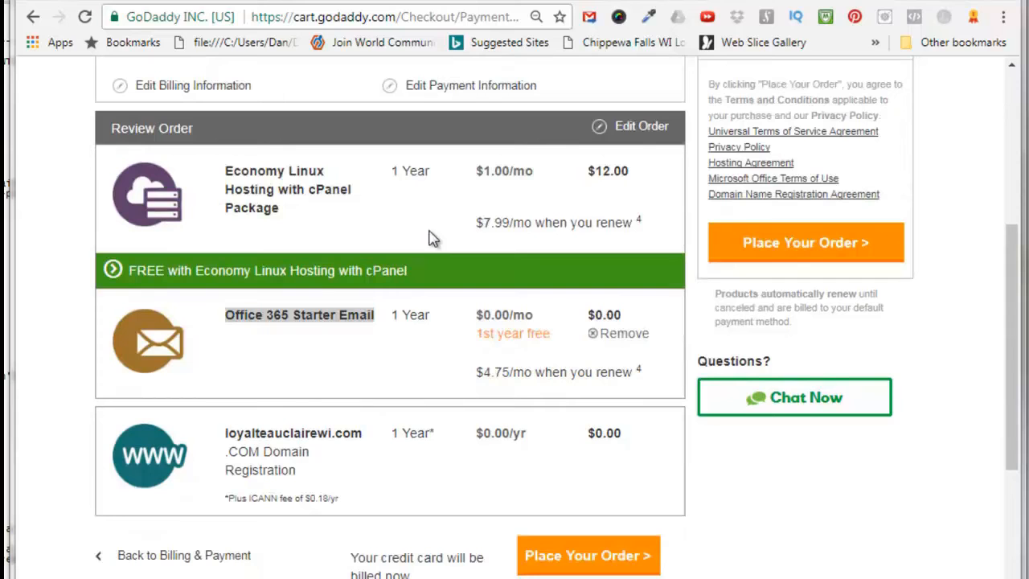
left_click(632, 126)
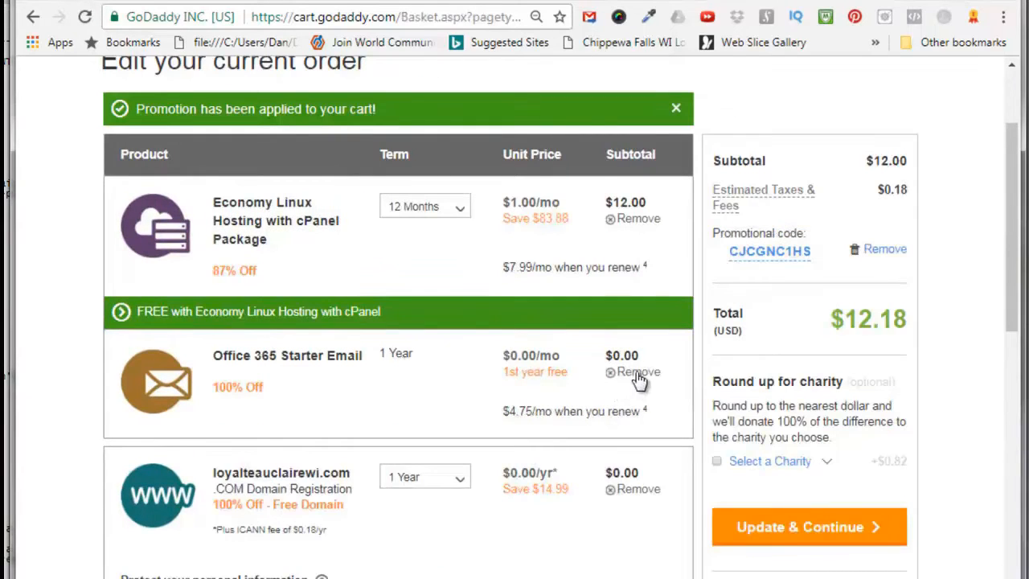
left_click(638, 378)
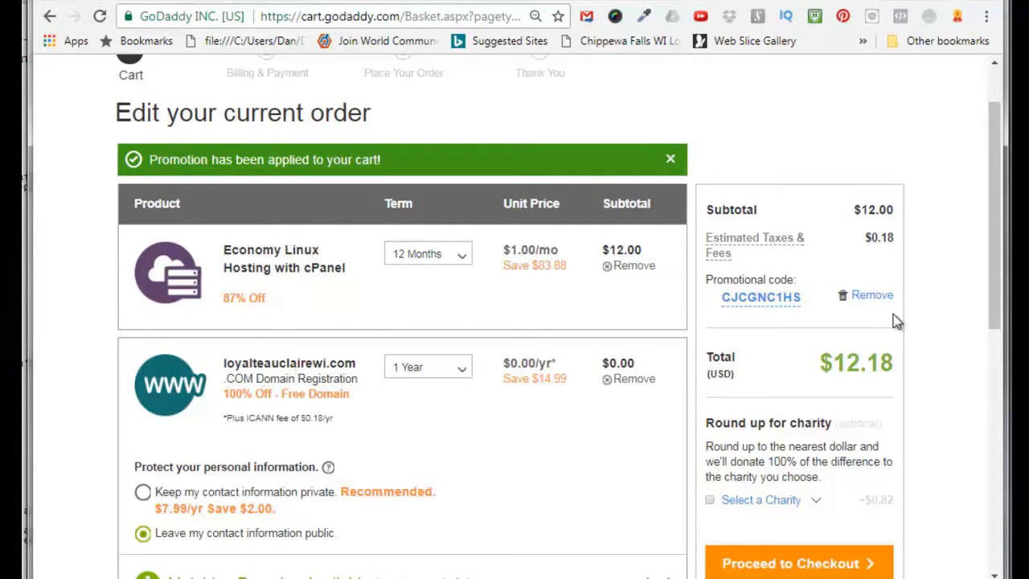
Check out the revised cart with the same billing information and place the order
left_click(770, 564)
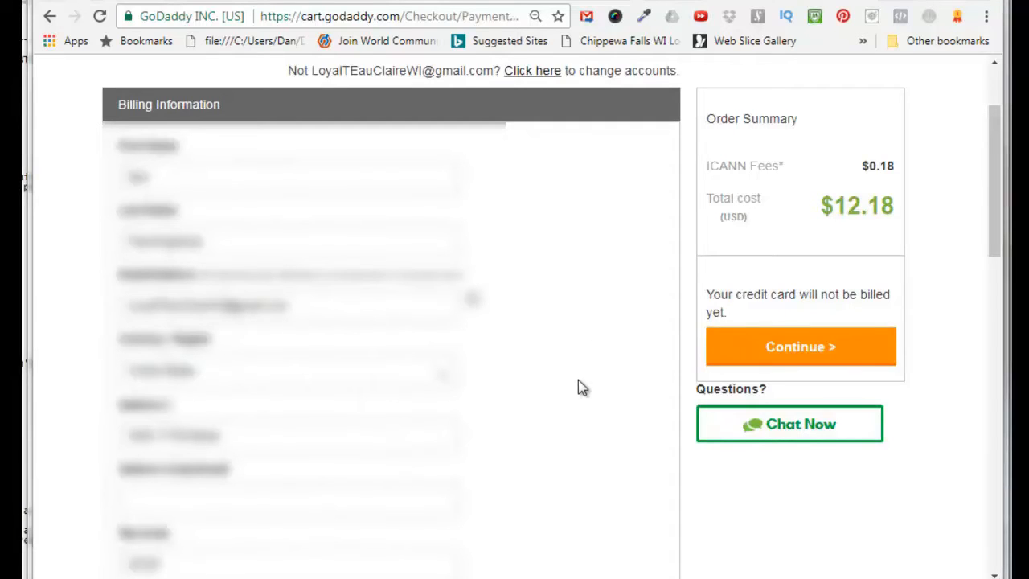
left_click(799, 353)
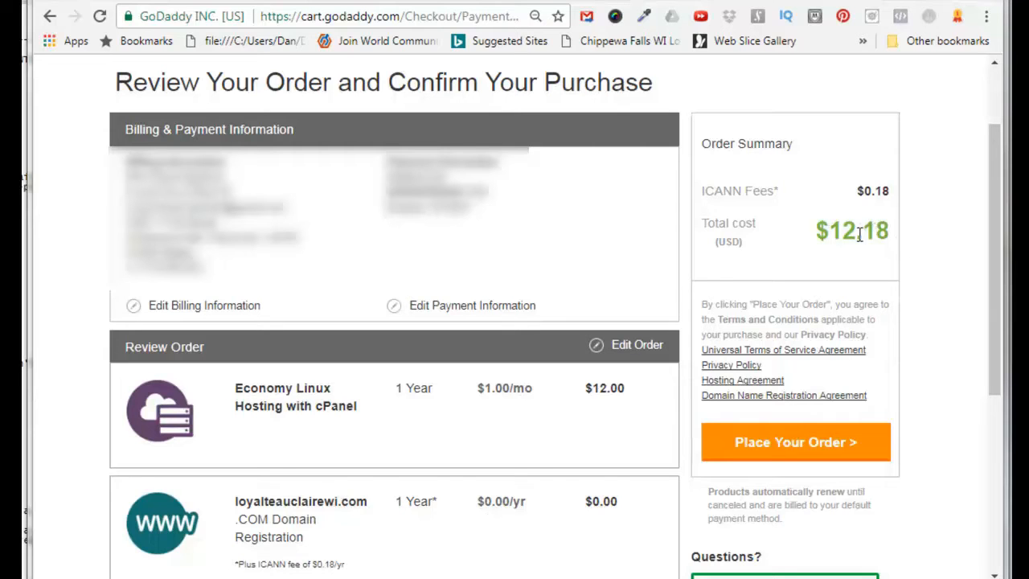
left_click(791, 449)
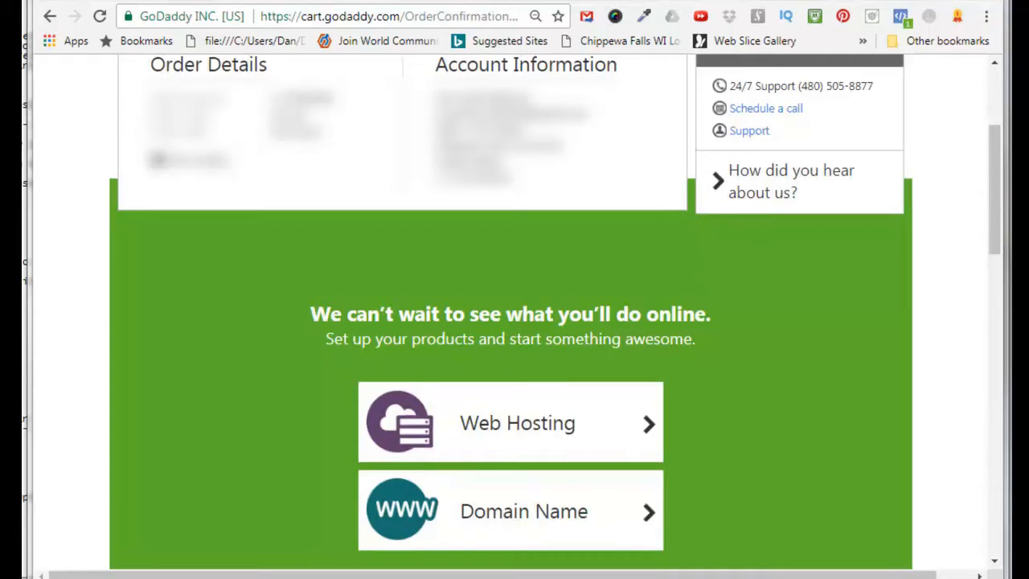
Start setting up the new cPanel hosting account with the domain loyalteauclairewi.com and the North America data center
left_click(545, 428)
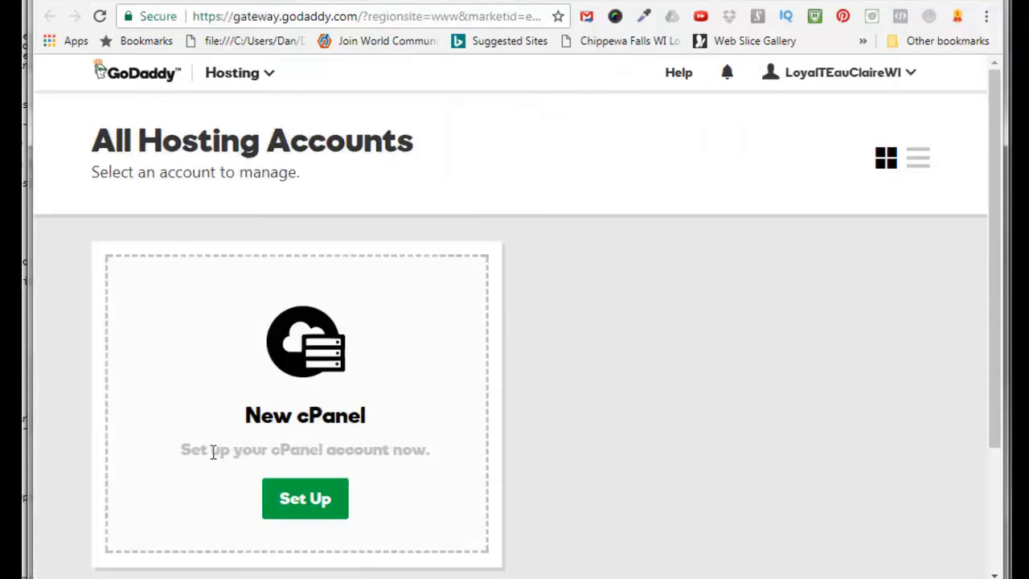
left_click(319, 500)
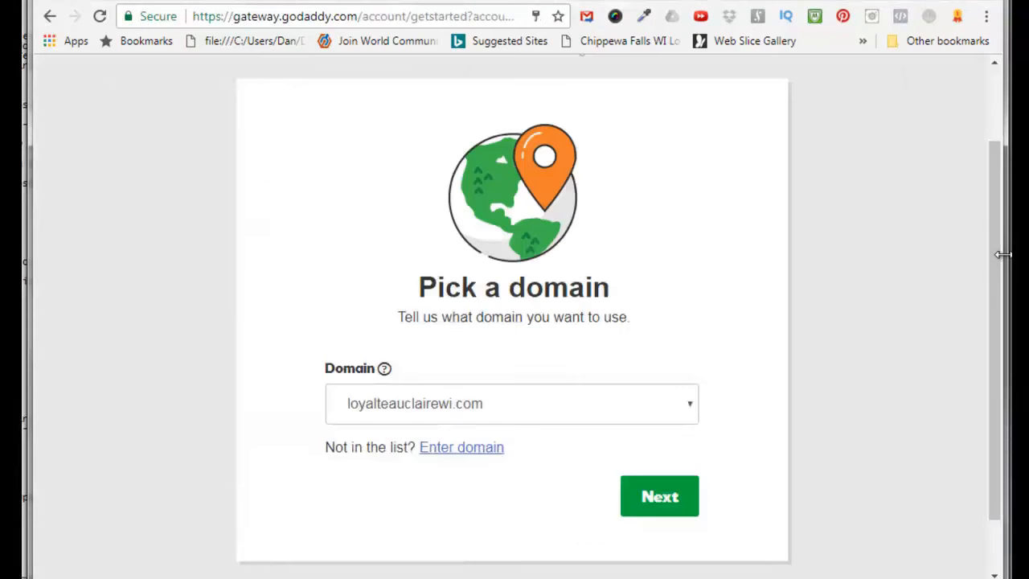
left_click(690, 406)
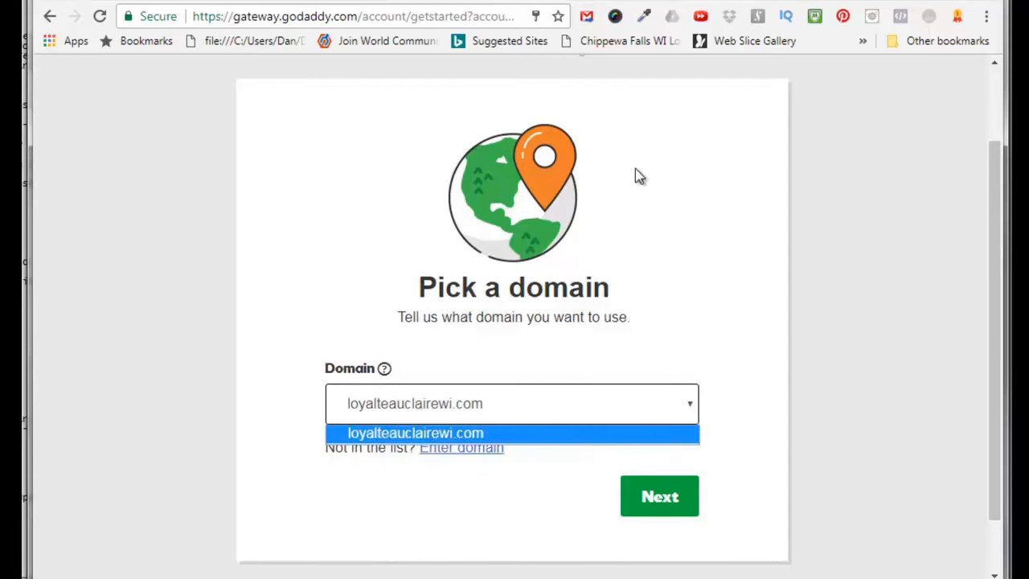
left_click(866, 379)
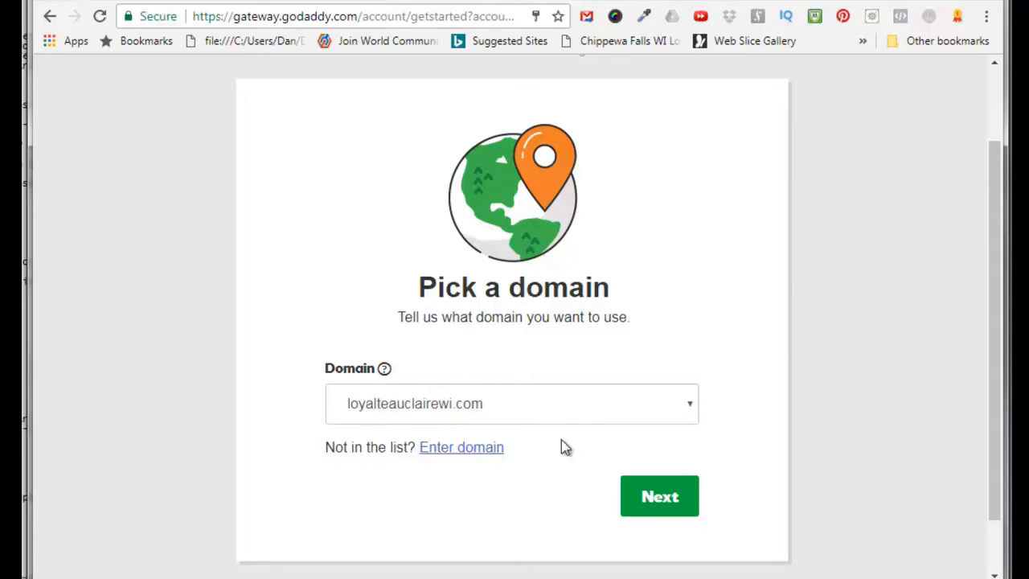
left_click(659, 499)
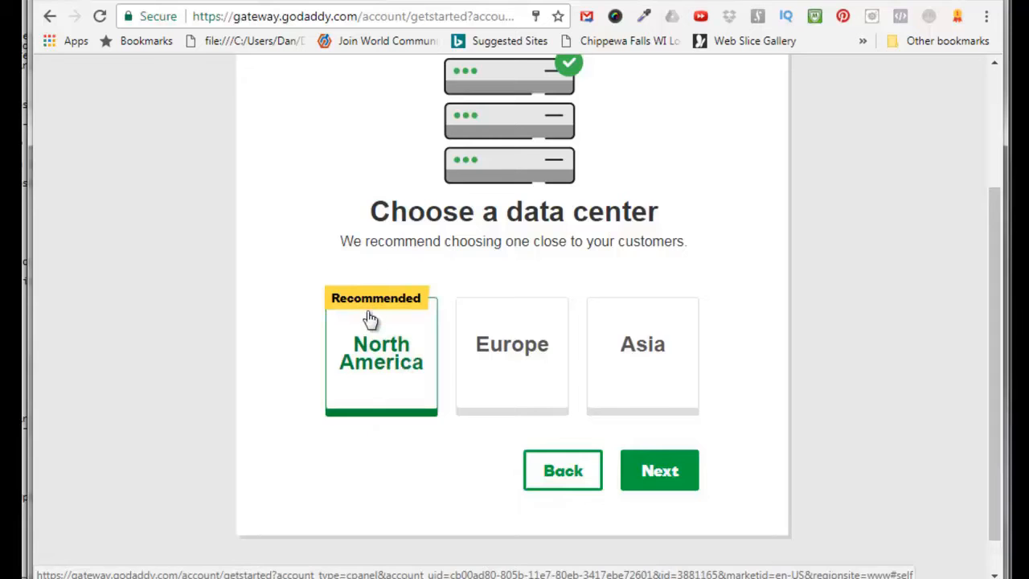
left_click(659, 471)
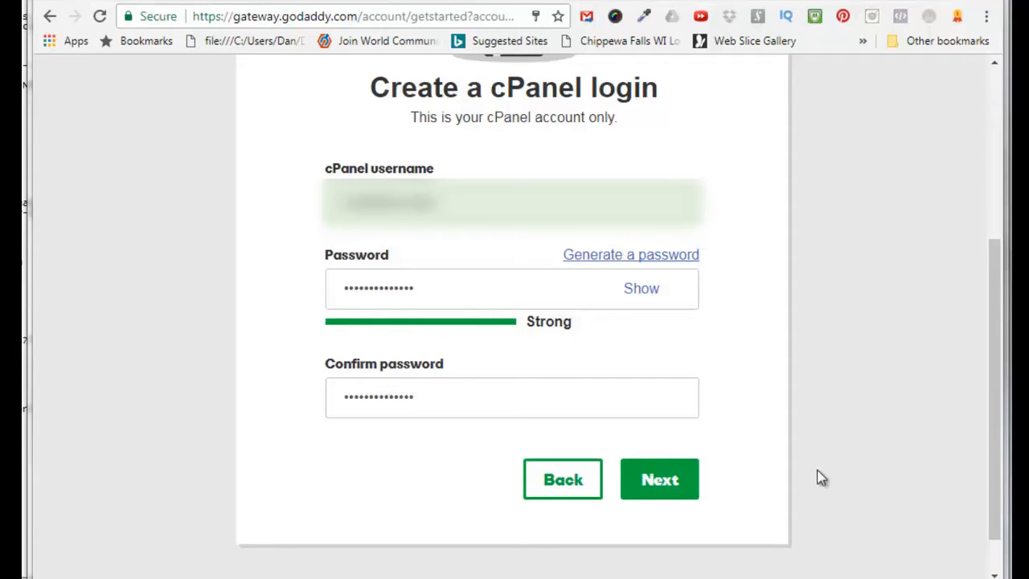
Accept the filled-in cPanel login, choose to create a WordPress website with its filled-in login, and finish the account setup
left_click(660, 479)
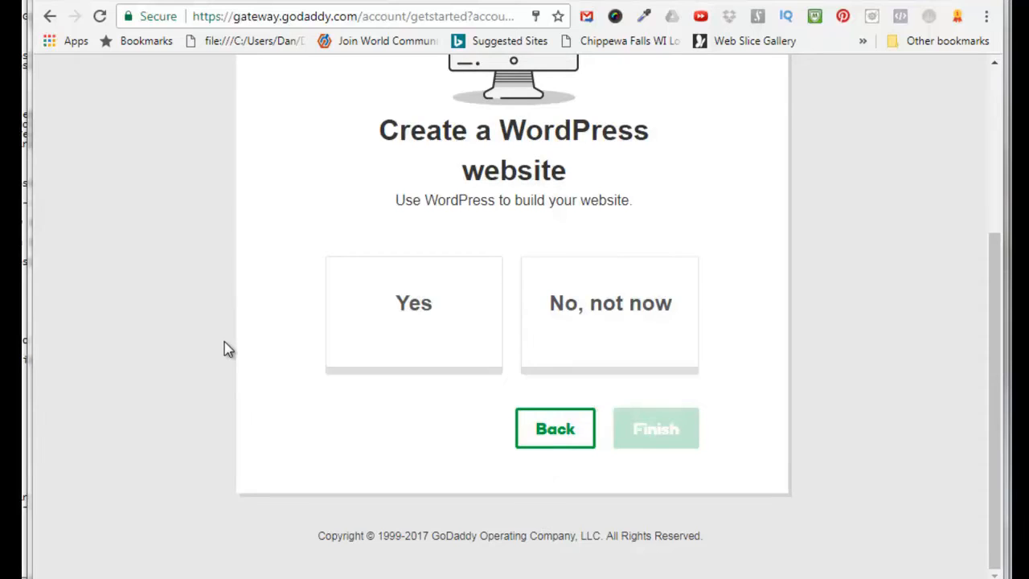
left_click(414, 307)
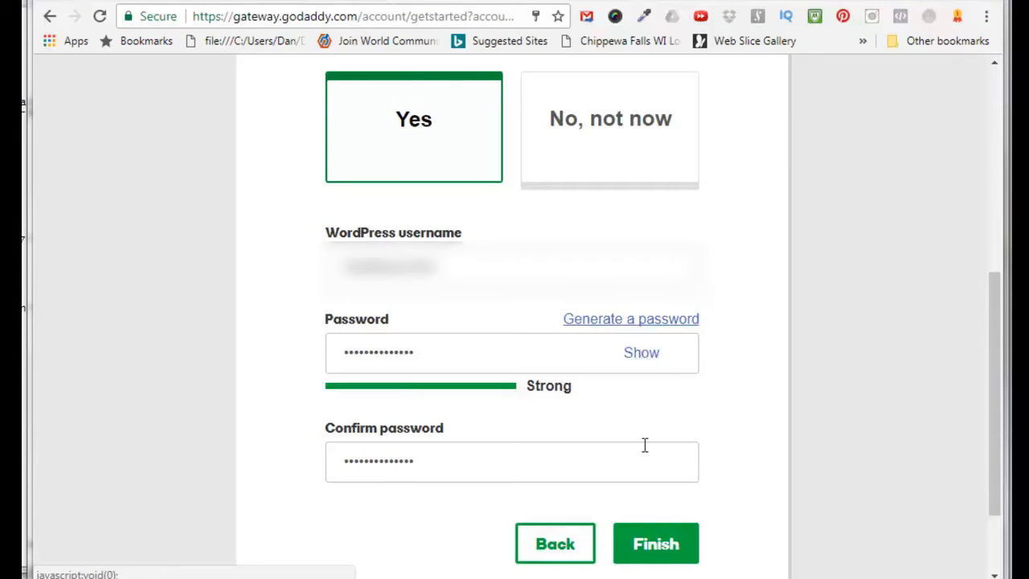
left_click(657, 542)
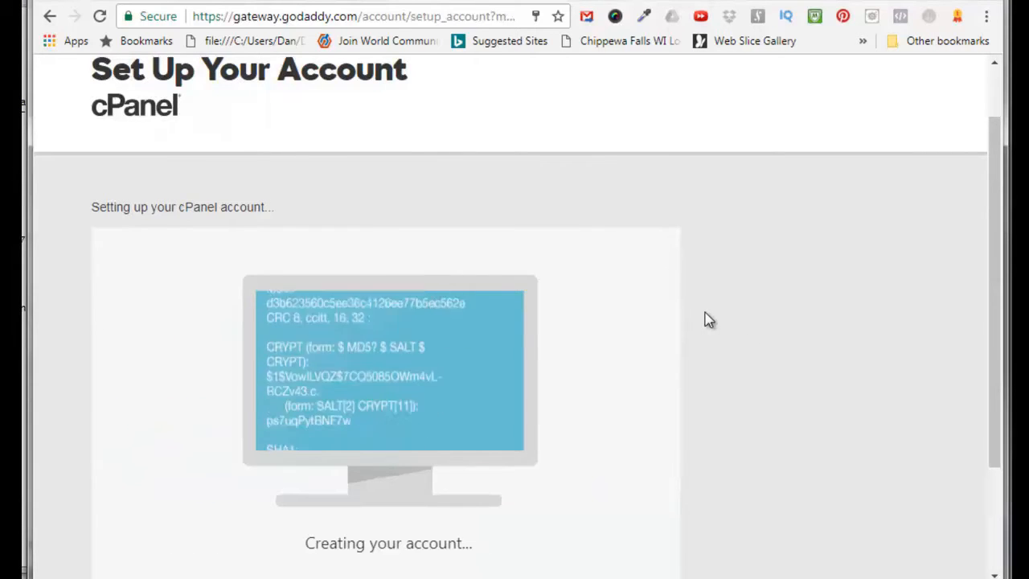
scroll(997, 338, "down", 1)
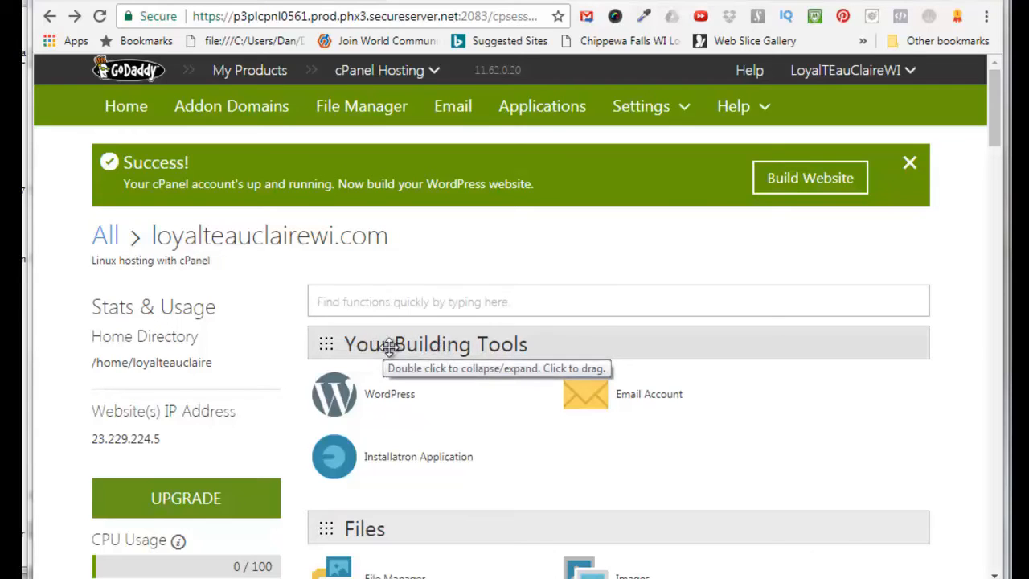
Open the WordPress admin of My blog from Installatron and decline the Quick Start Wizard to configure the site manually
left_click(397, 459)
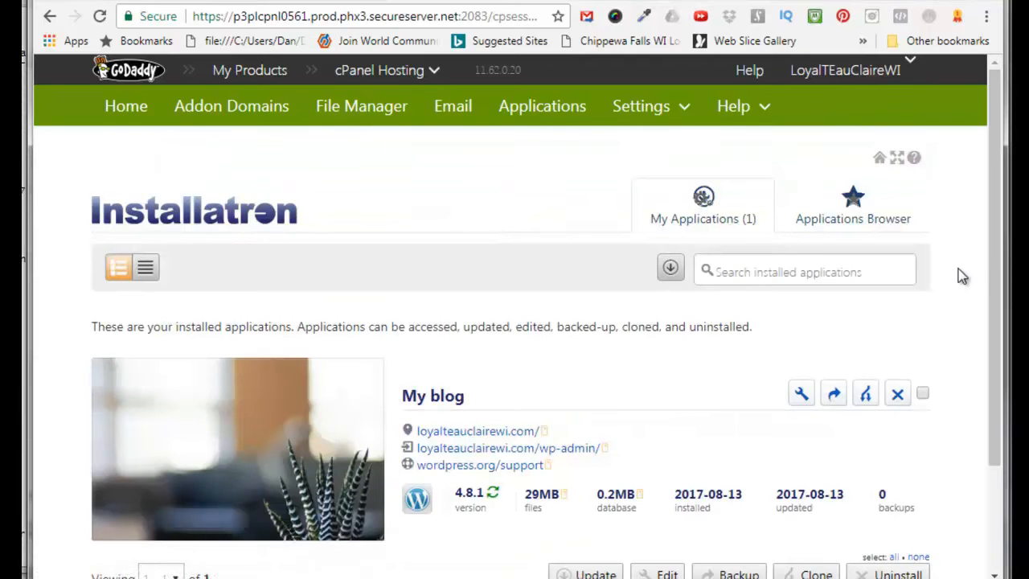
left_click_drag(993, 275, 1010, 358)
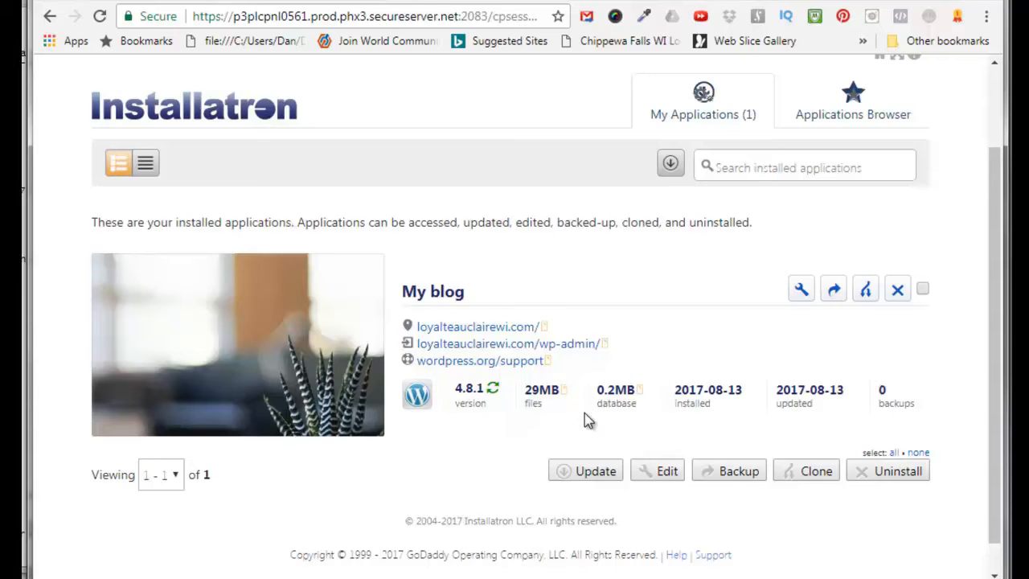
left_click(511, 347)
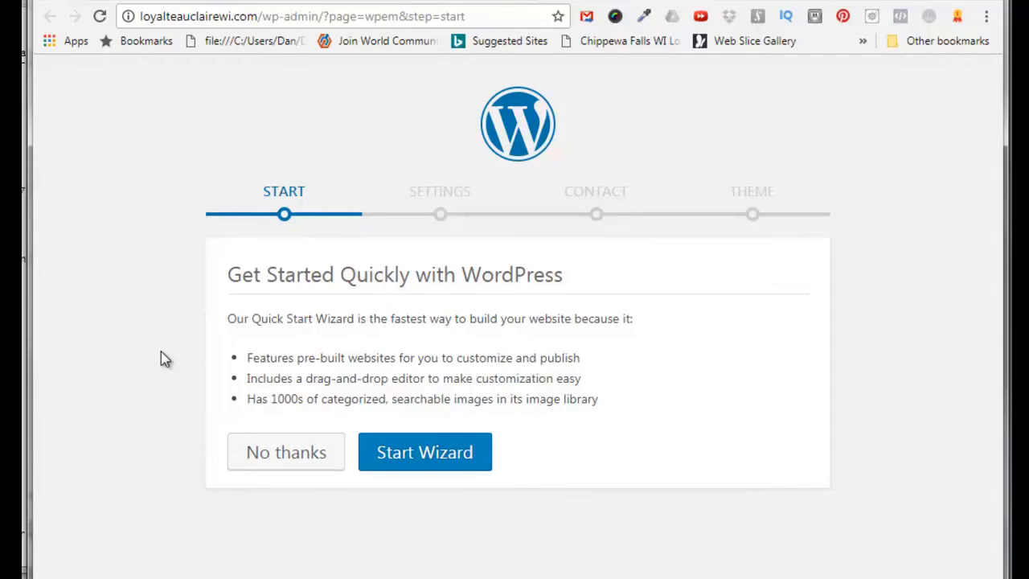
left_click(299, 450)
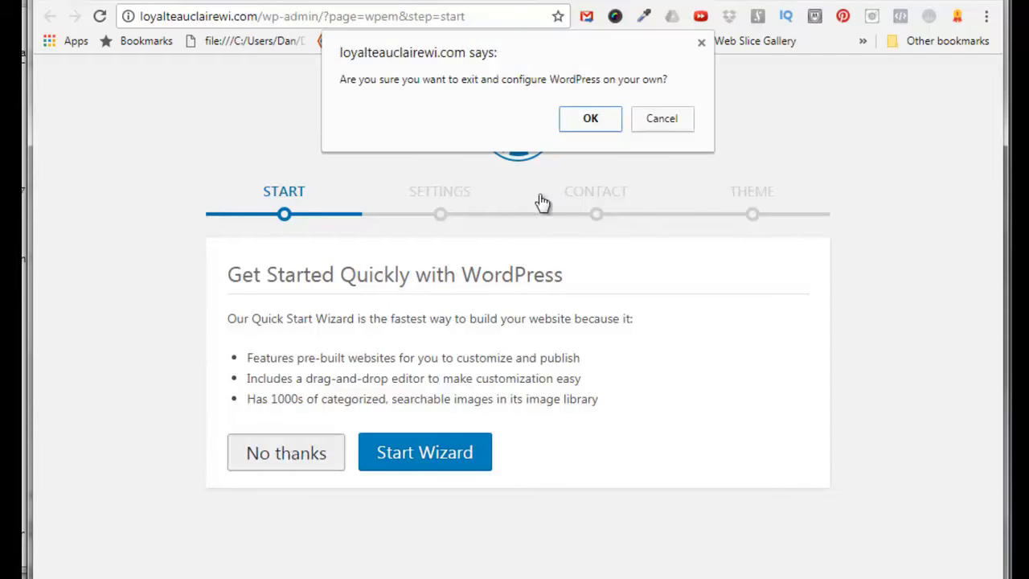
left_click(591, 124)
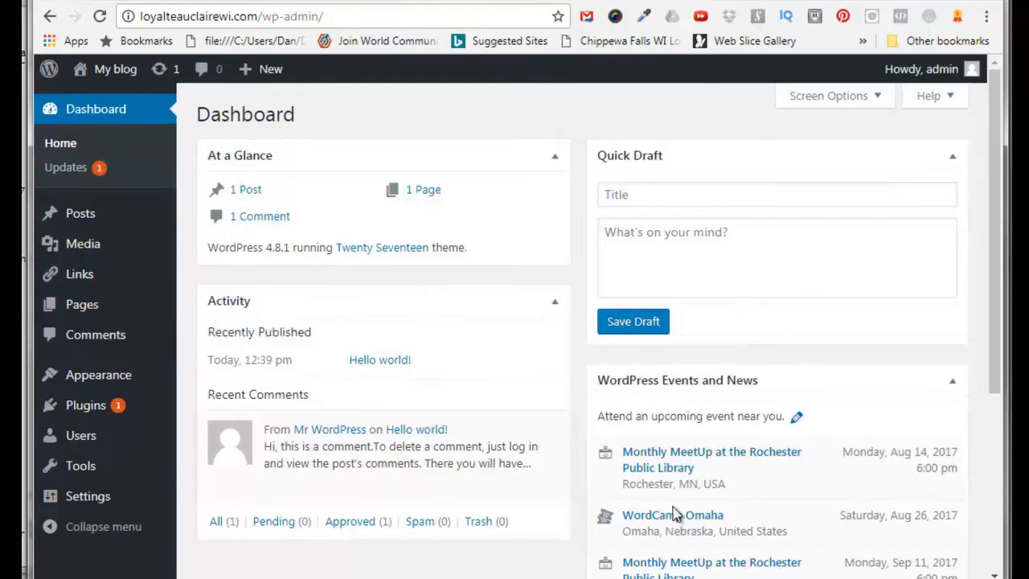
Select all plugins with available updates, including Akismet Anti-Spam, and update them
left_click(68, 171)
left_click(214, 448)
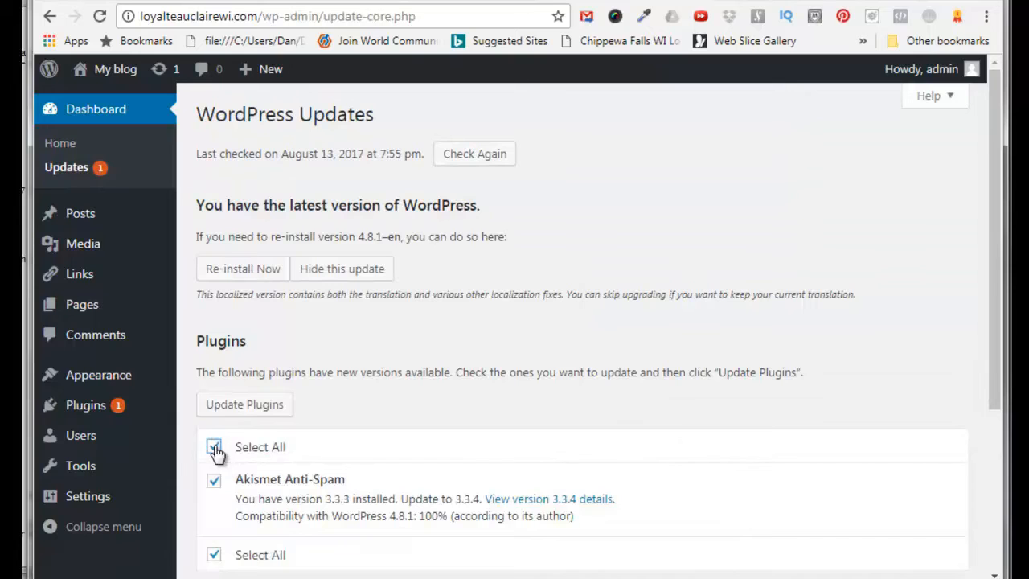
left_click(255, 409)
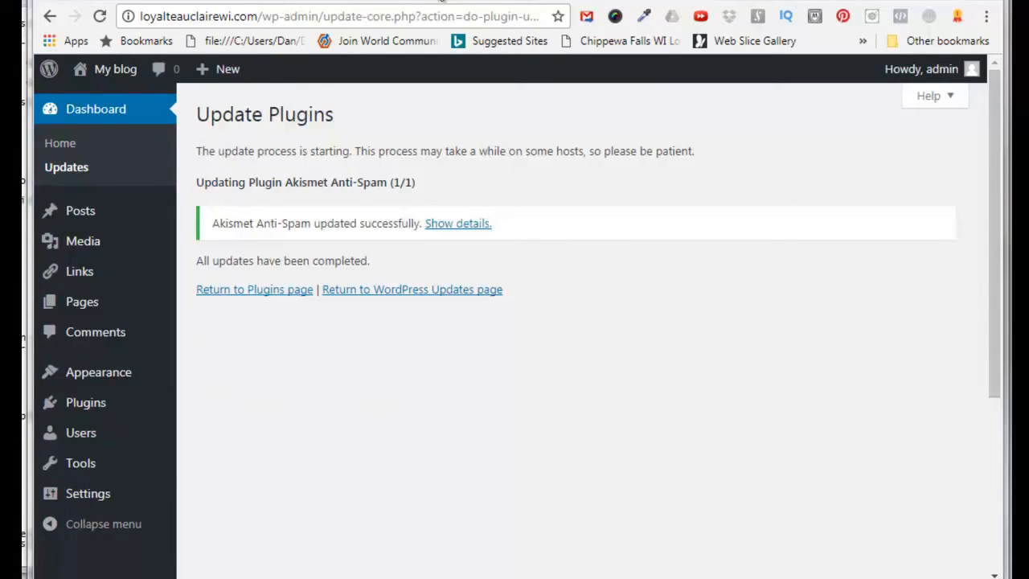
Switch back to the cPanel home page and open the PHP options of the PHP version selector
left_click(439, 1)
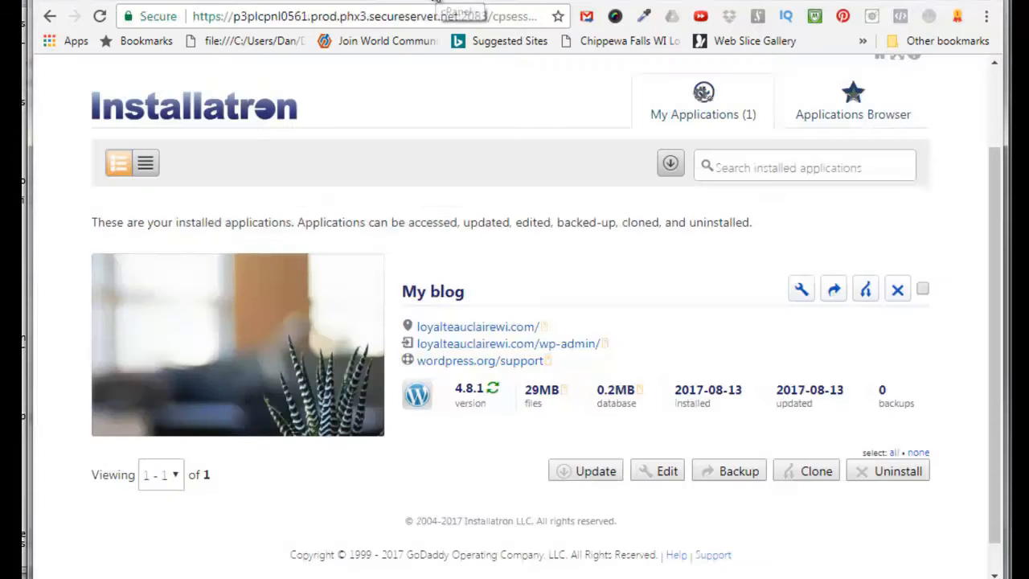
left_click(49, 16)
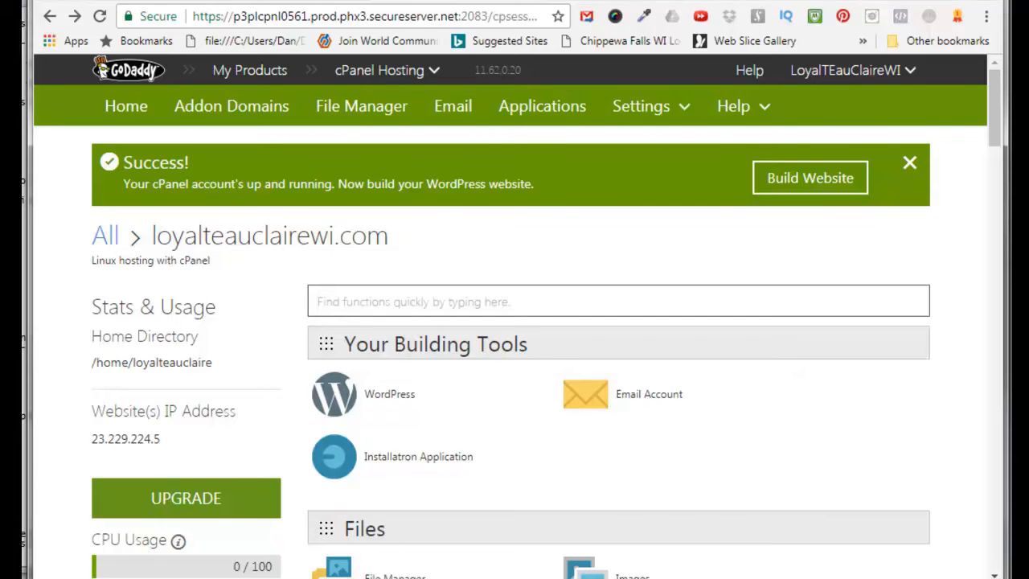
left_click_drag(999, 101, 996, 494)
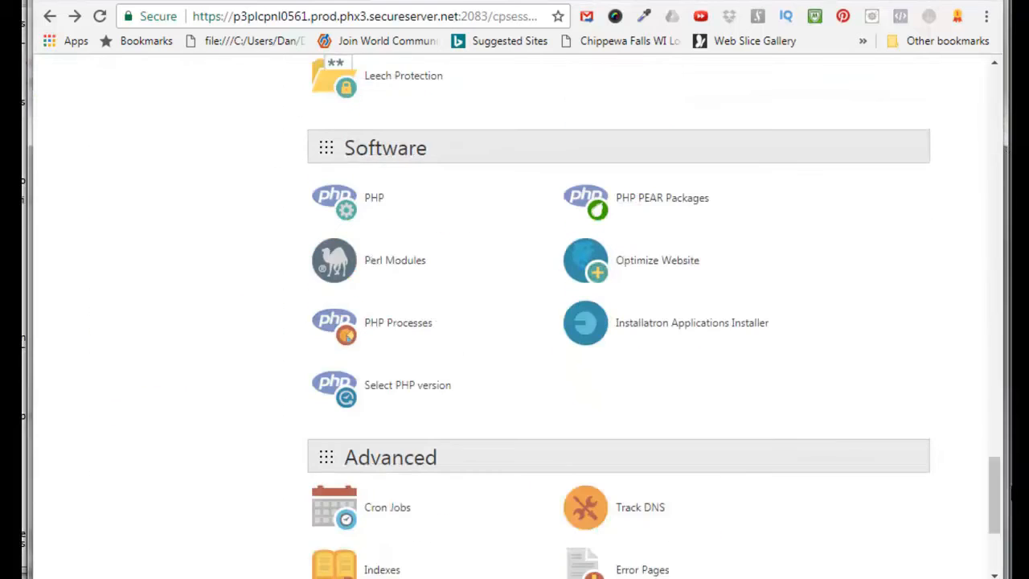
left_click(406, 391)
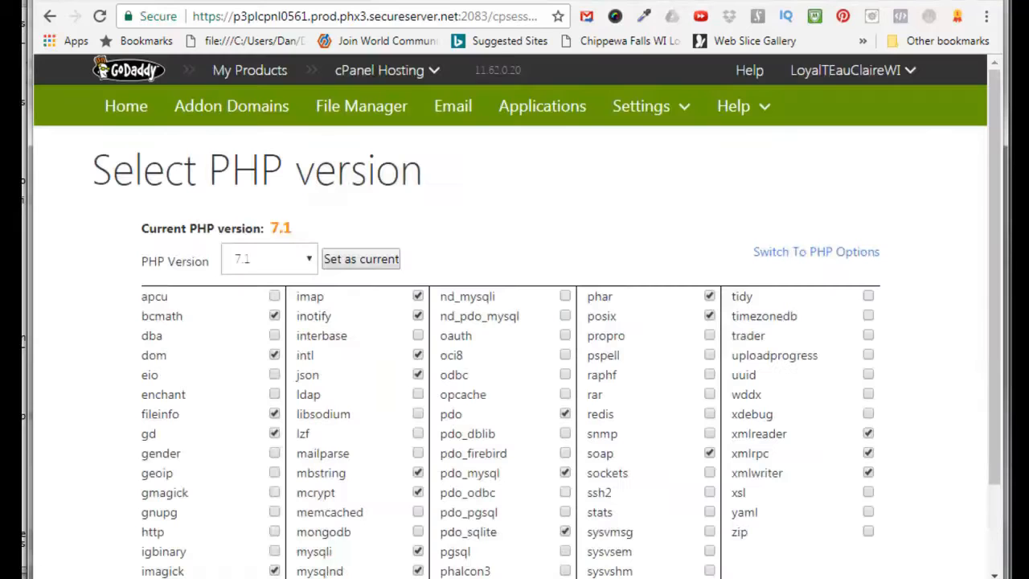
left_click(786, 254)
scroll(736, 265, "down", 3)
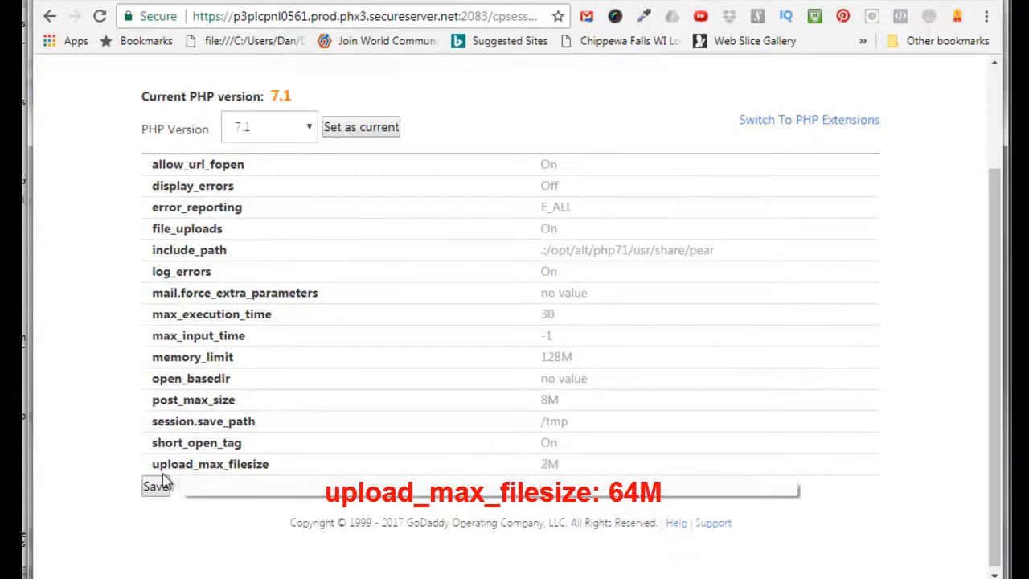
Set upload_max_filesize to 64M, apply it, and save the PHP options
left_click(552, 464)
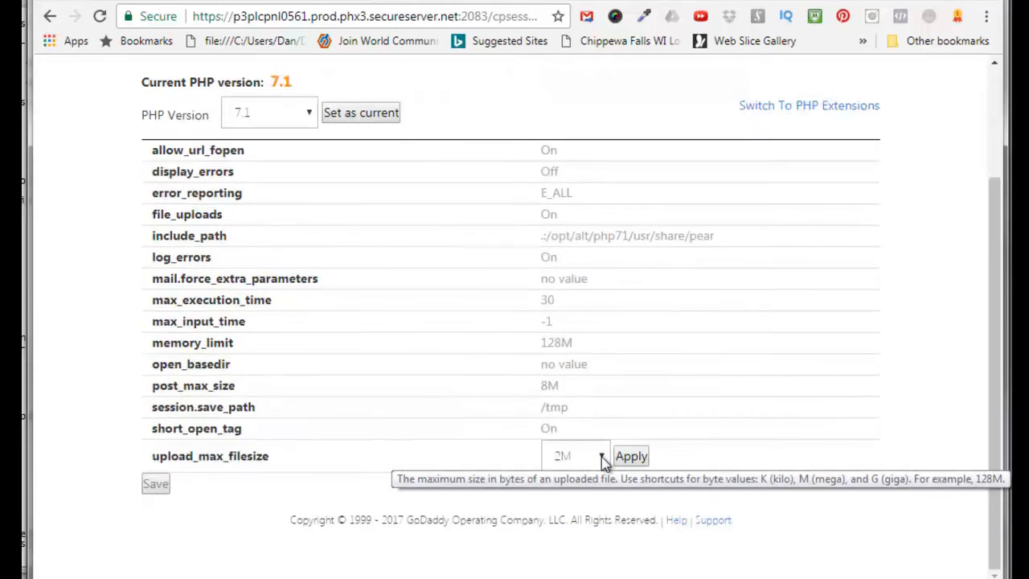
left_click(601, 456)
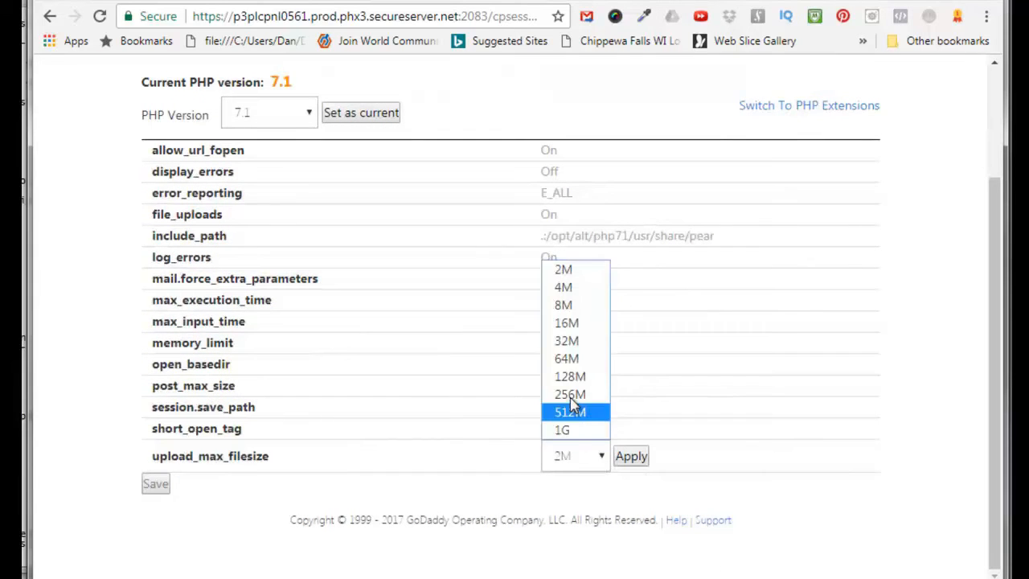
left_click(564, 358)
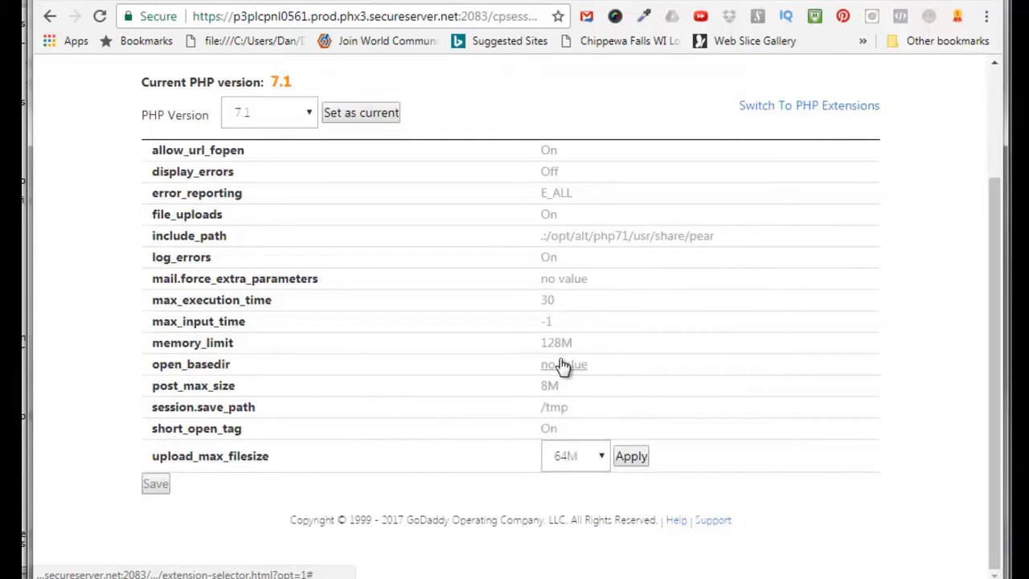
left_click(631, 455)
left_click(157, 485)
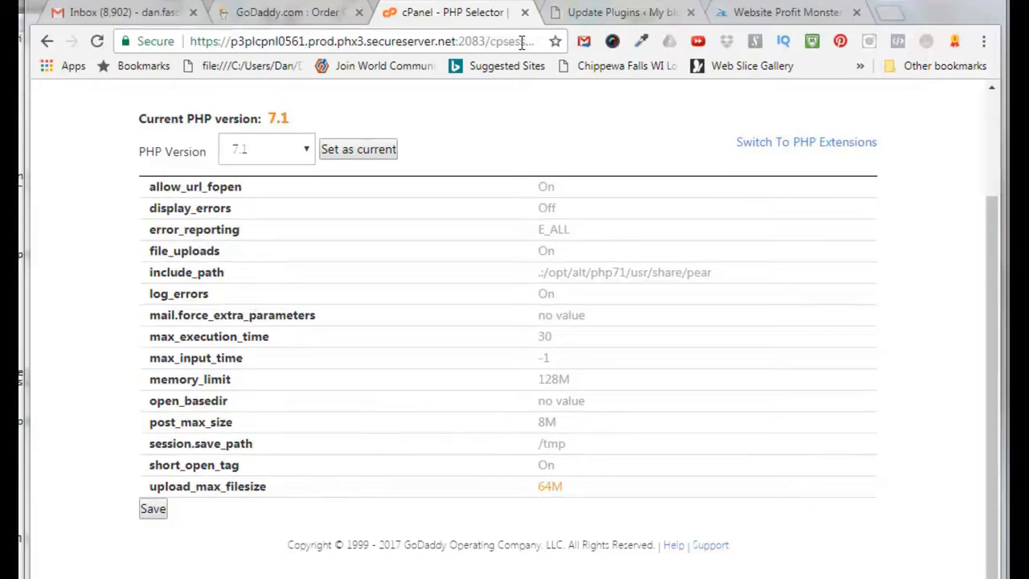
In the WordPress admin, install and activate the theme from OS-Lead-Gen-Theme.zip, and update it to the new version
left_click(627, 15)
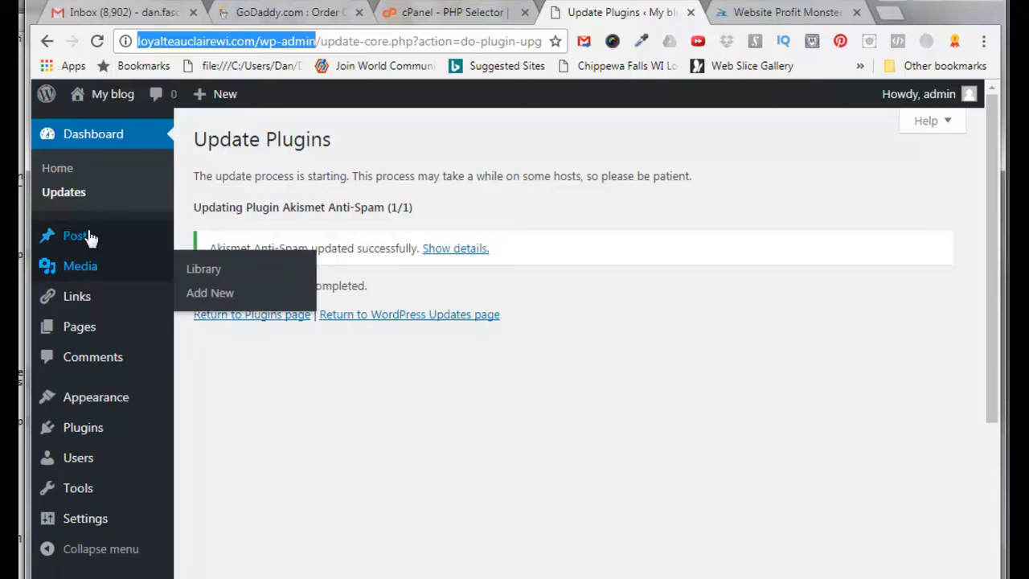
left_click(100, 404)
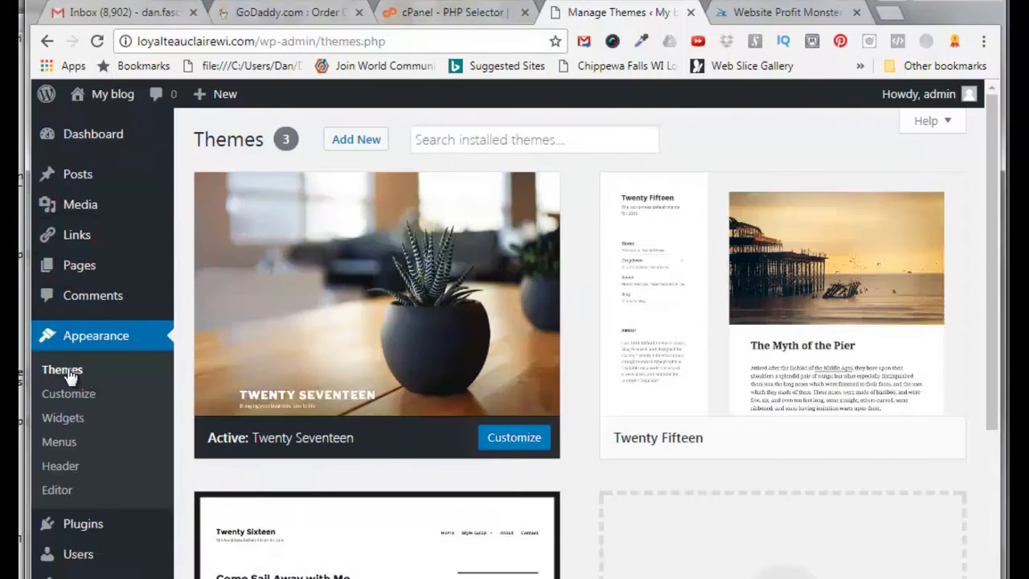
left_click(356, 140)
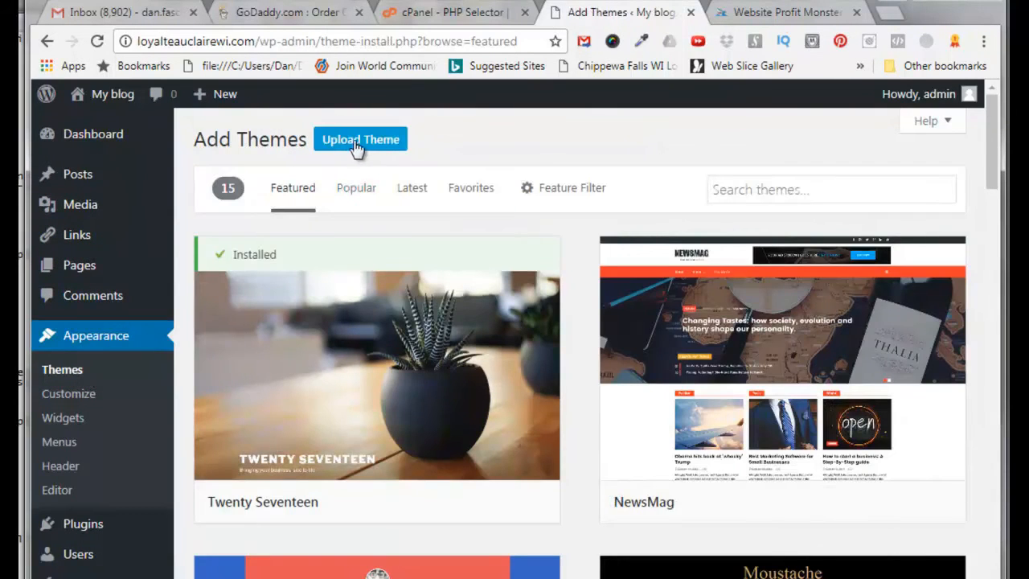
left_click(357, 143)
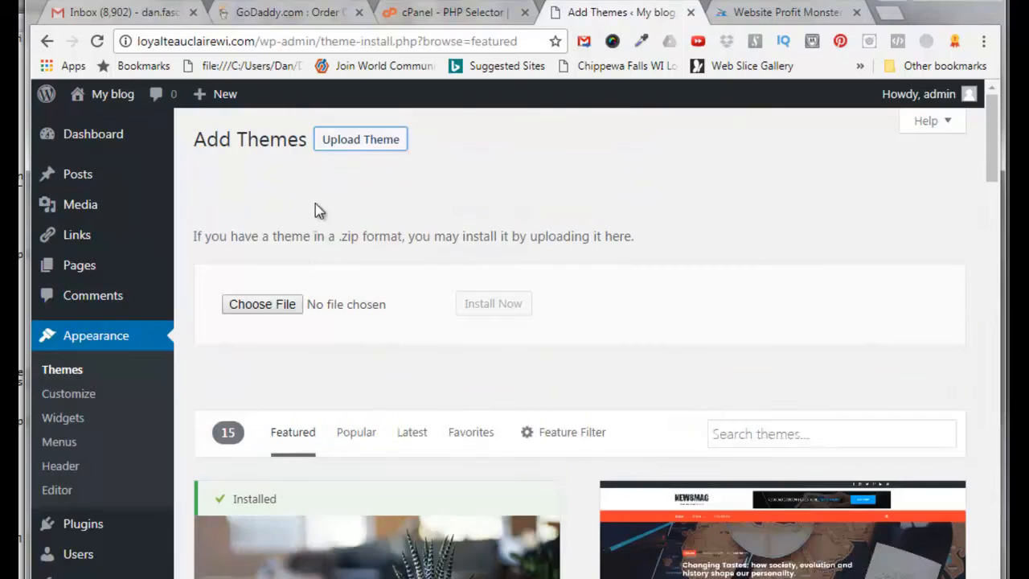
left_click(277, 306)
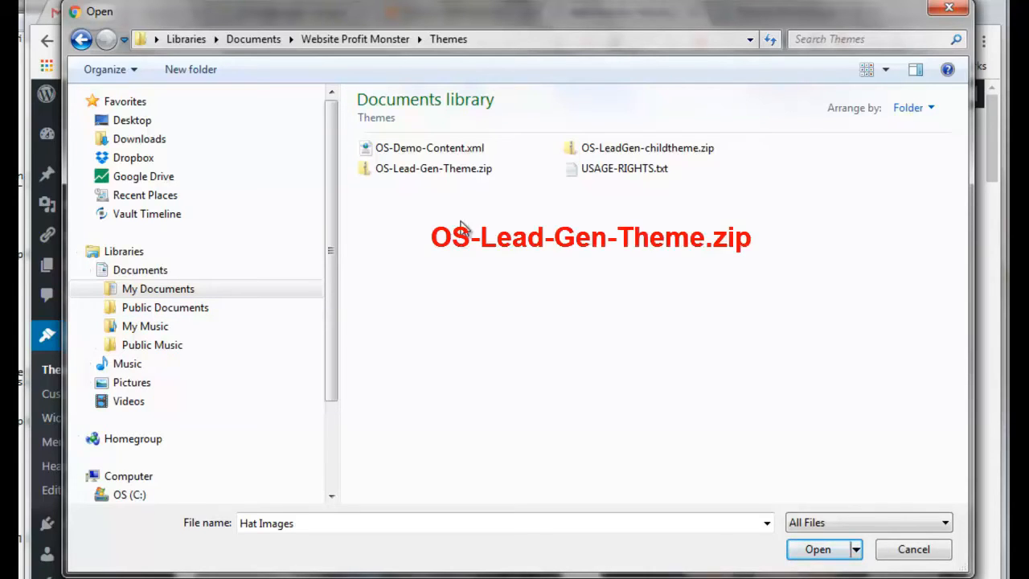
double_click(435, 171)
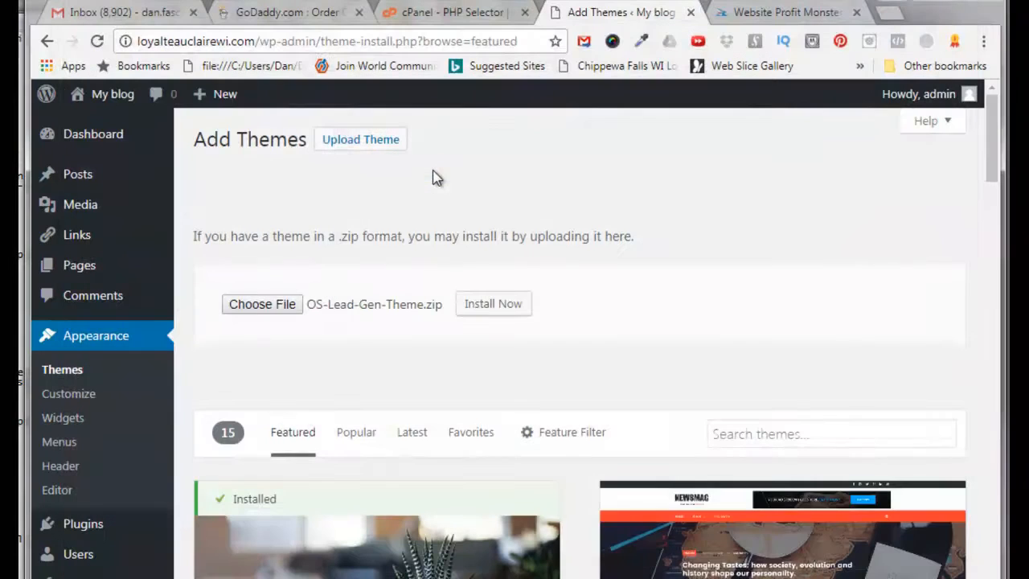
left_click(493, 306)
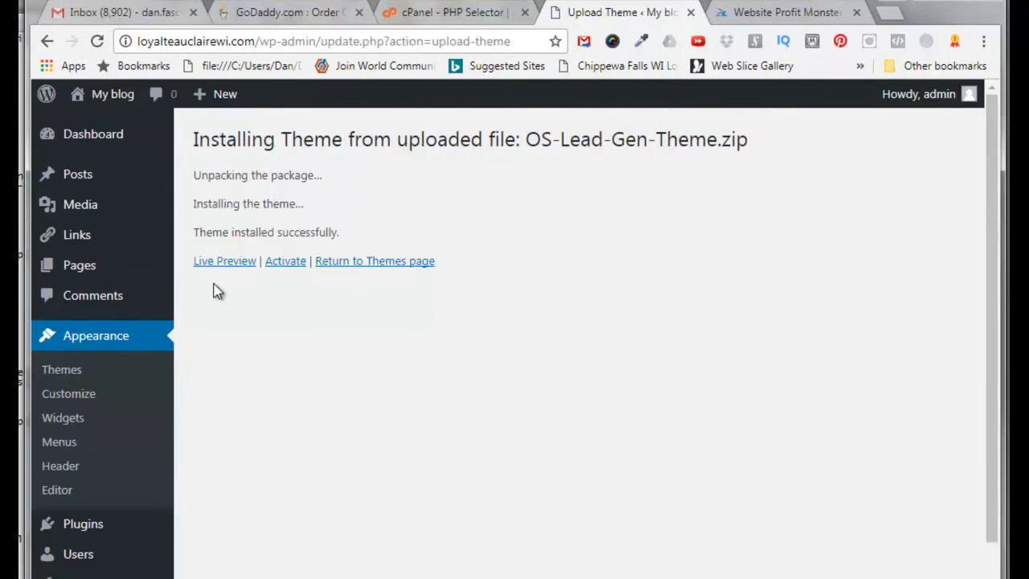
left_click(287, 264)
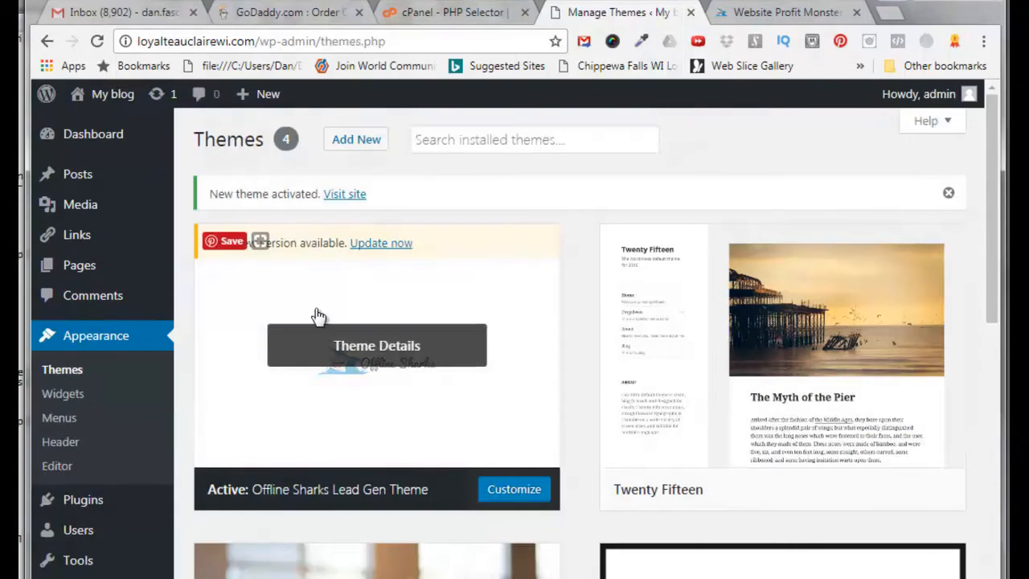
left_click(370, 246)
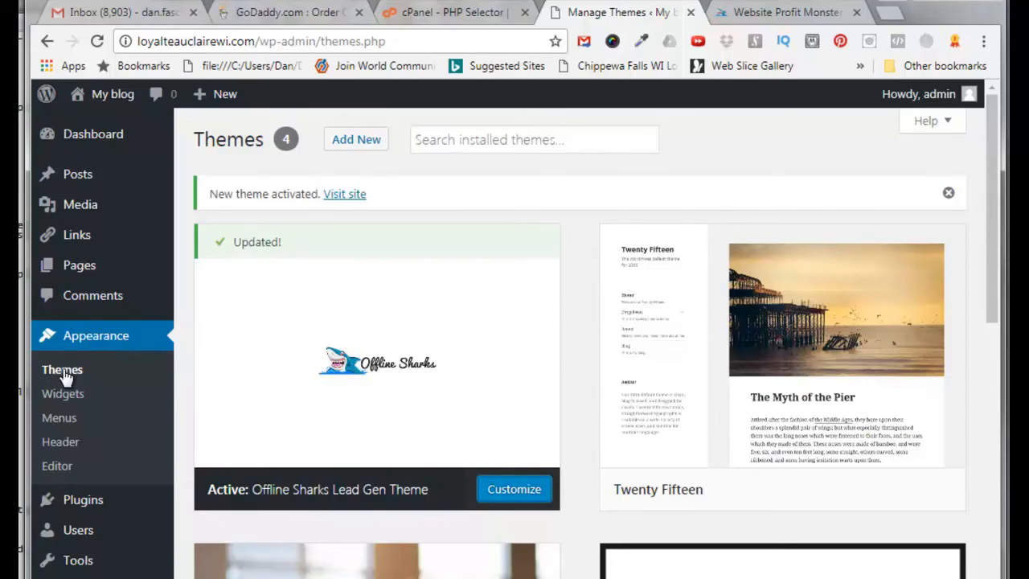
Install and activate the child theme from OS-LeadGen-childtheme.zip, and return to the WordPress dashboard
left_click(358, 140)
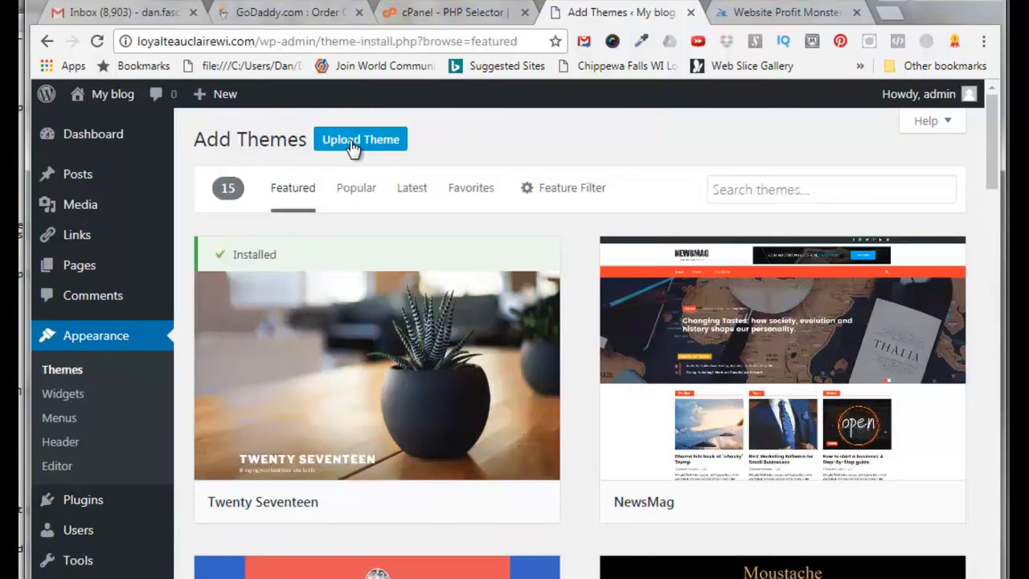
left_click(352, 146)
left_click(268, 305)
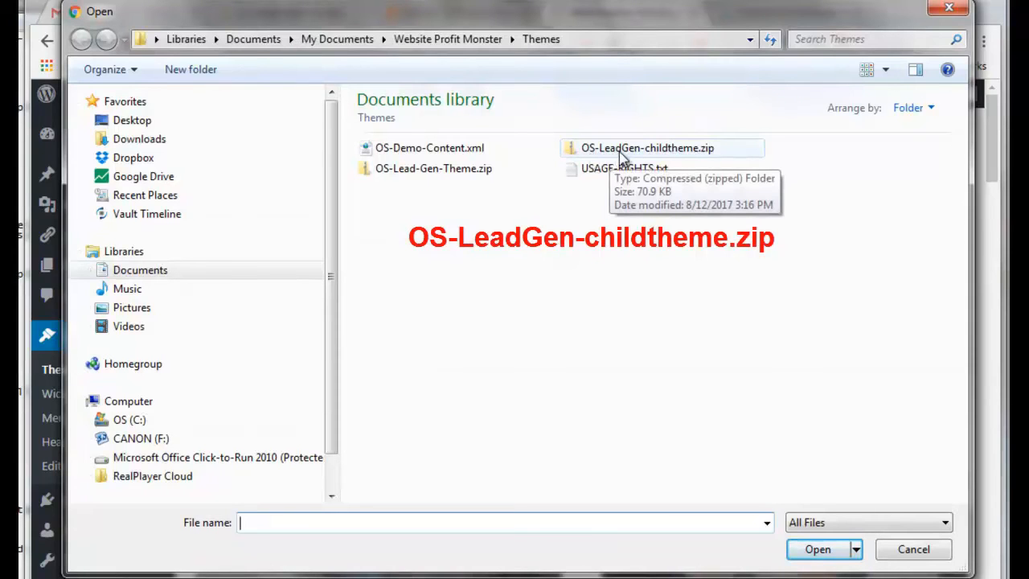
double_click(668, 149)
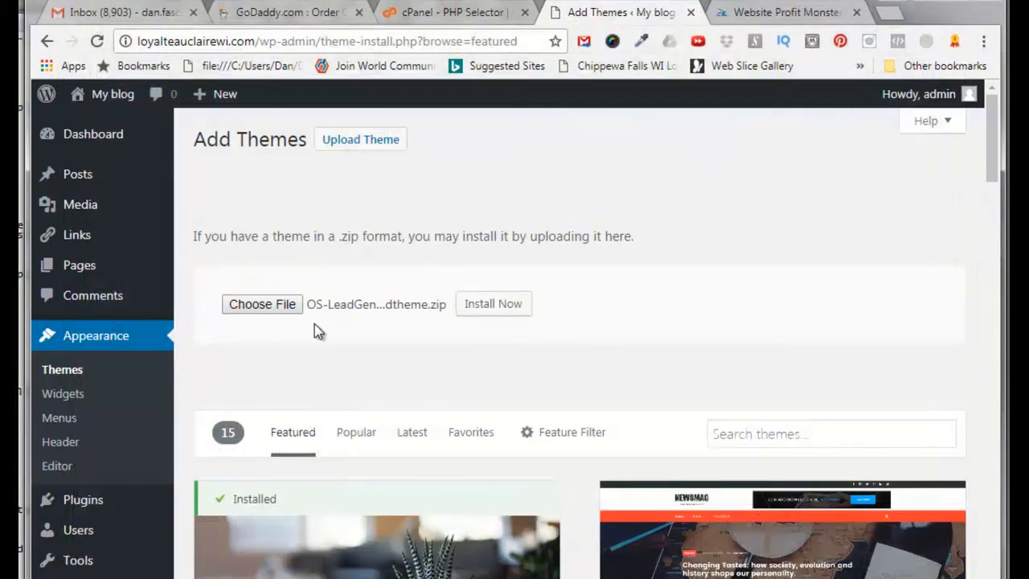
left_click(495, 305)
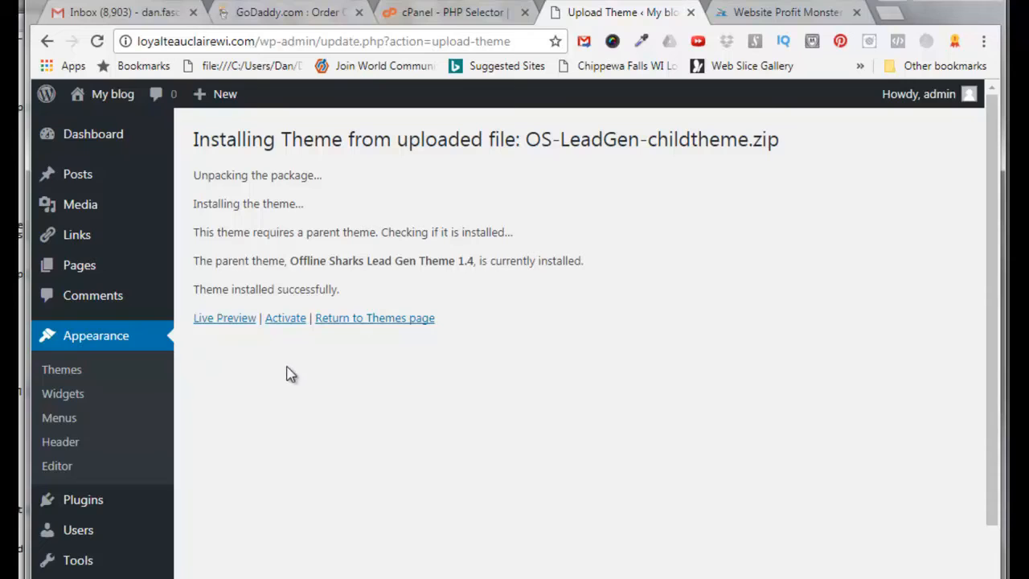
left_click(283, 319)
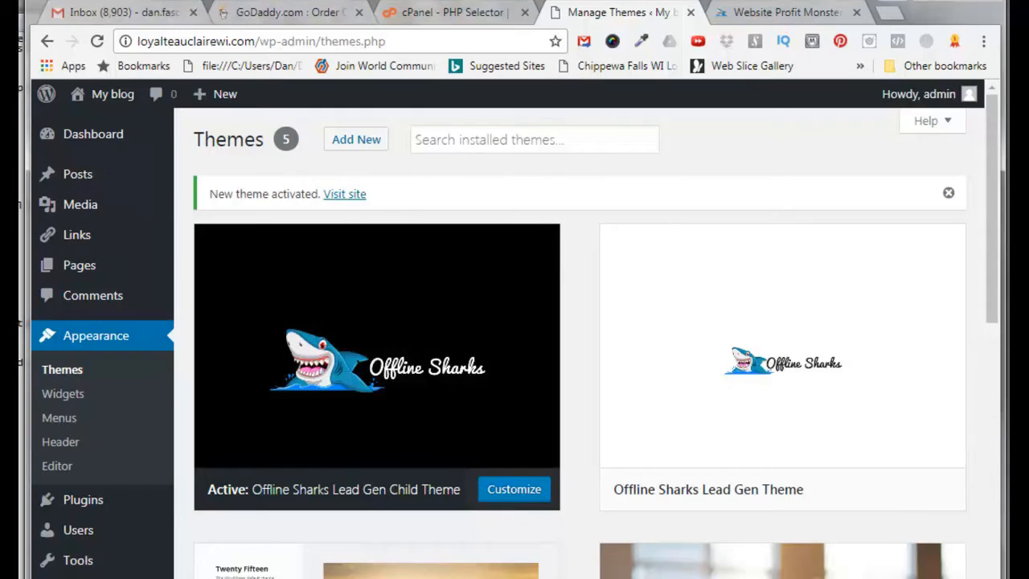
left_click(90, 137)
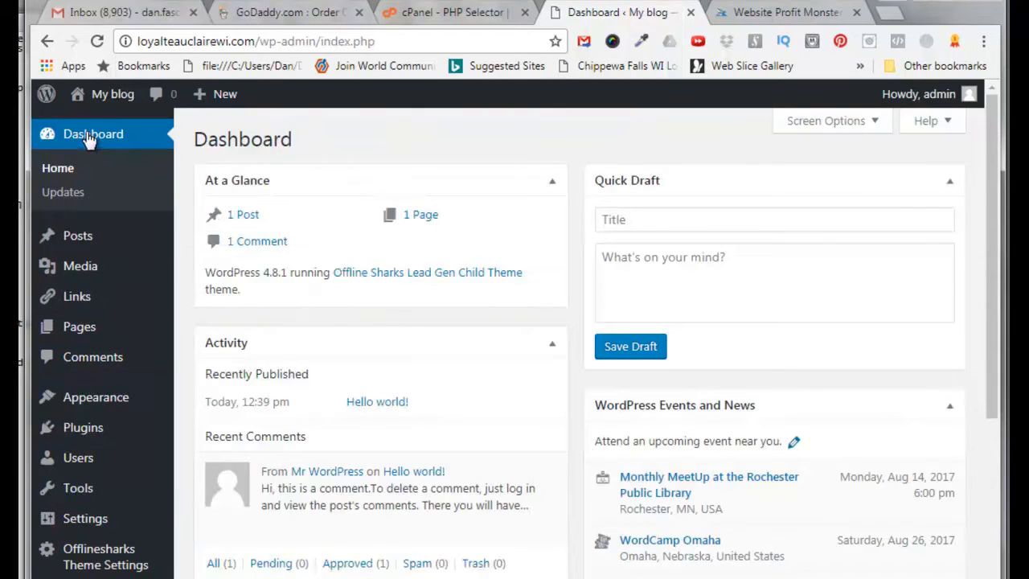
Install the WordPress importer from the import tools and run it
mouse_move(147, 496)
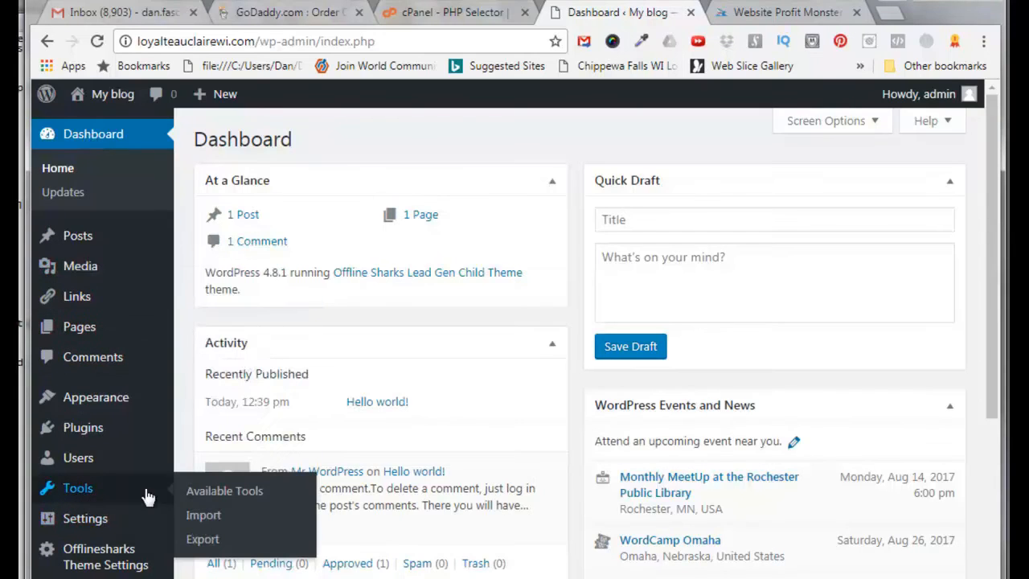
left_click(204, 516)
left_click_drag(995, 240, 995, 373)
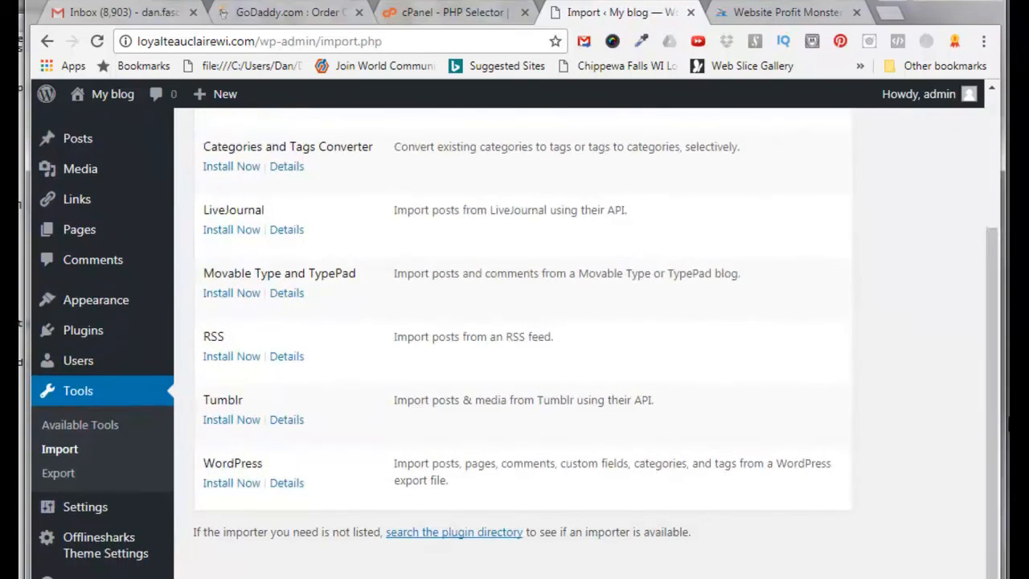
left_click(228, 486)
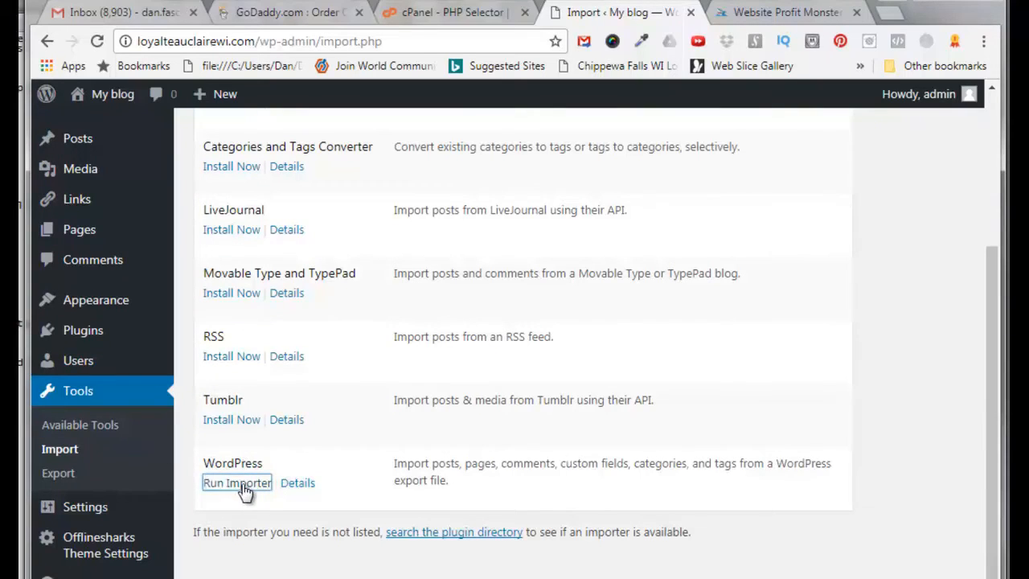
left_click(237, 483)
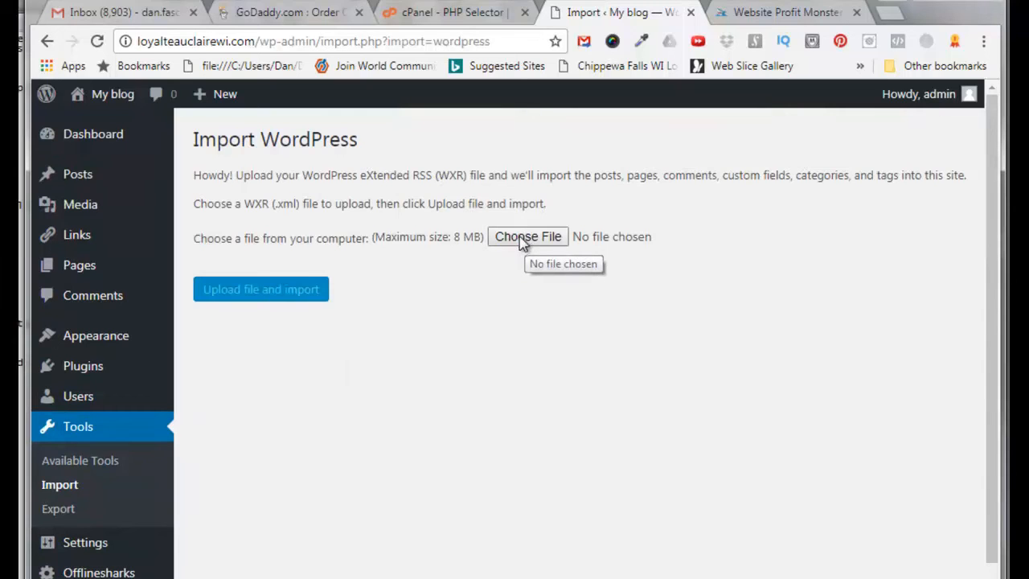
Choose OS-Demo-Content.xml as the import file and upload it
left_click(524, 240)
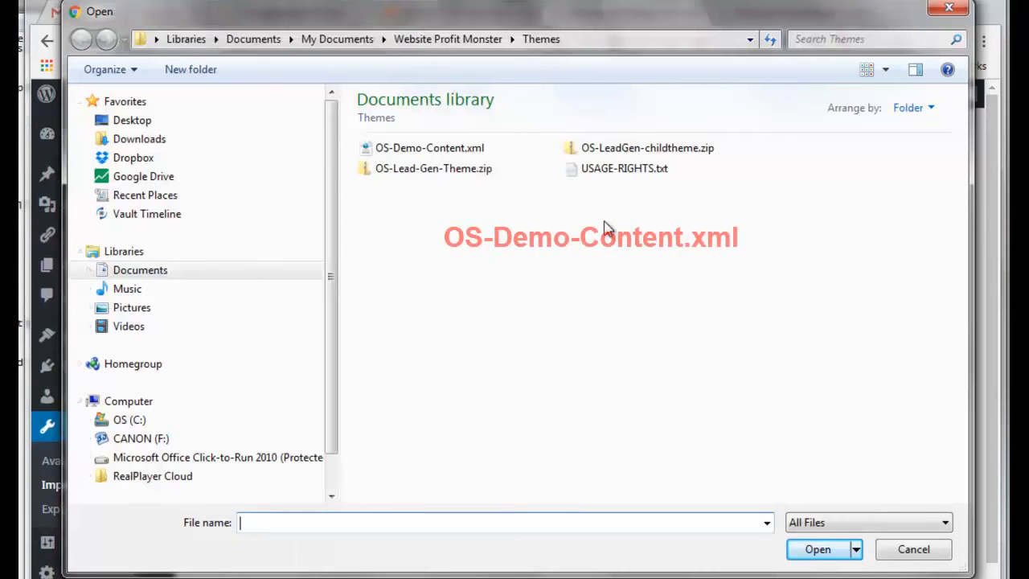
double_click(480, 156)
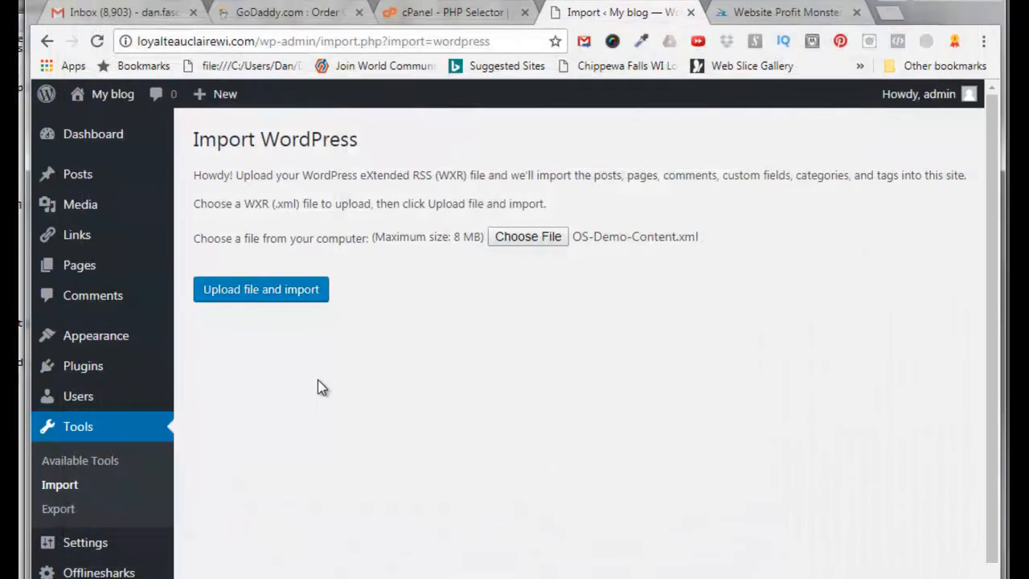
left_click(251, 296)
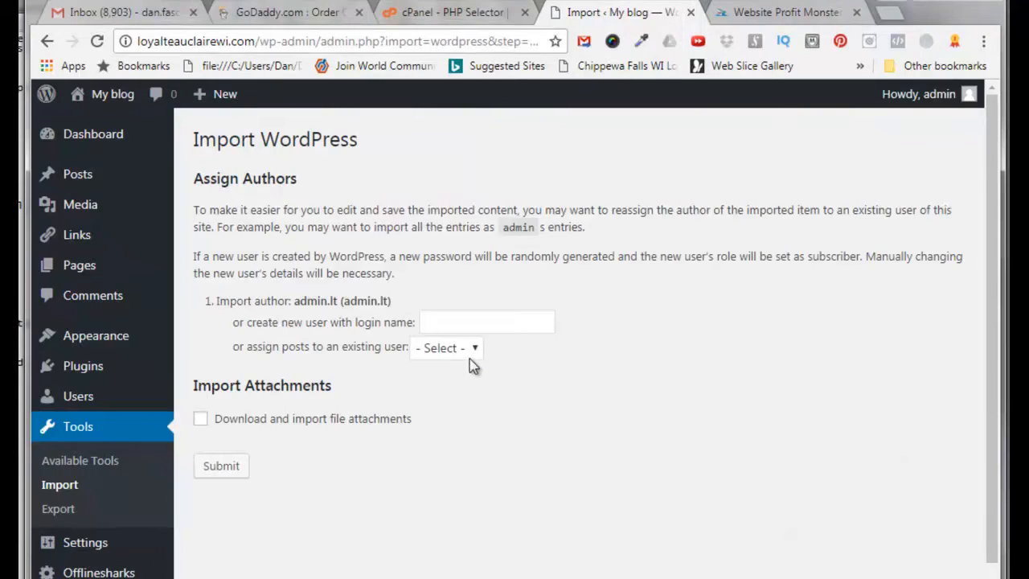
Assign the imported posts to the existing user admin, include downloading file attachments, and submit the import
left_click(473, 349)
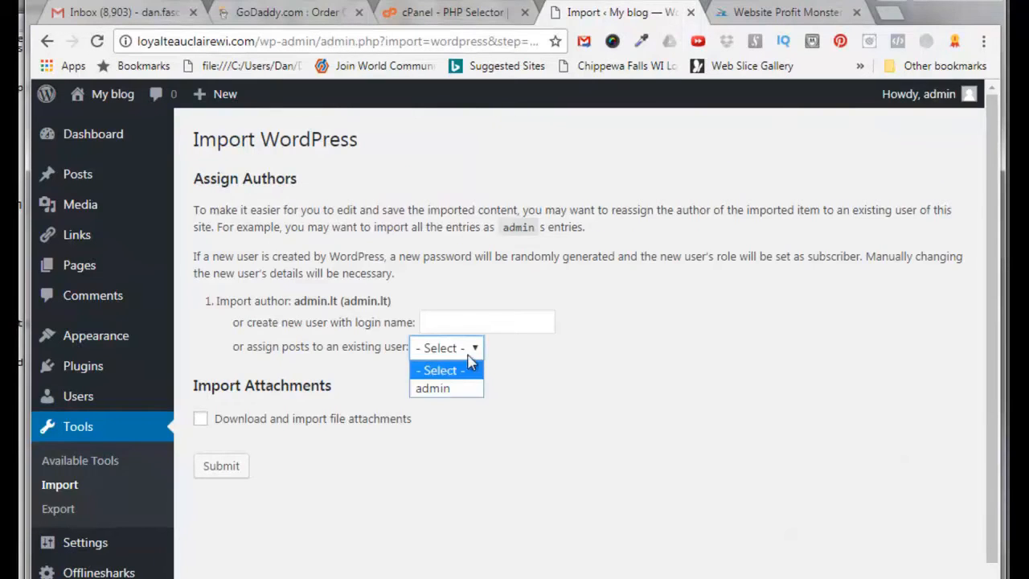
left_click(446, 390)
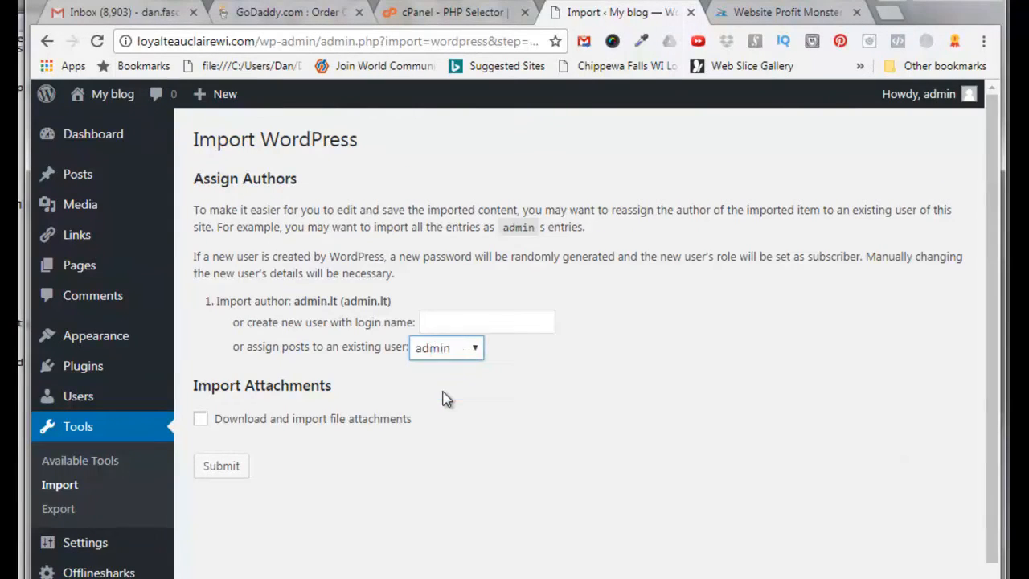
left_click(200, 420)
left_click(222, 466)
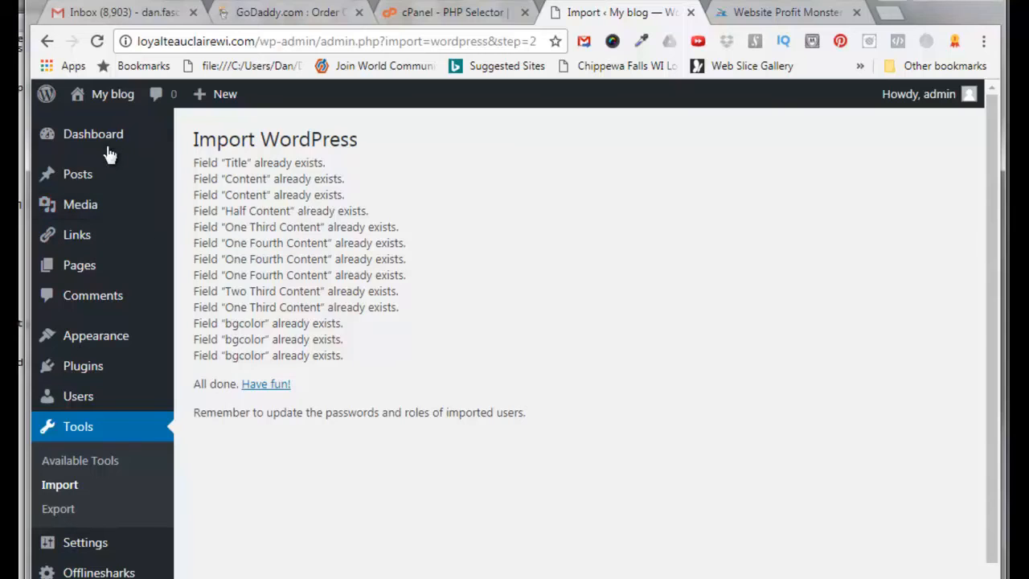
View the live site's front page and return to the WordPress dashboard
left_click(109, 96)
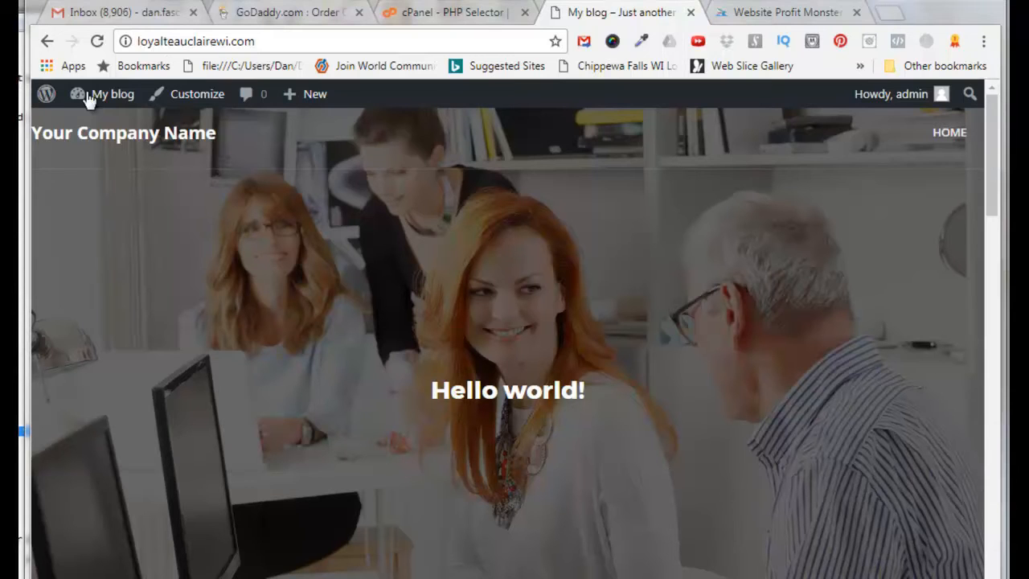
mouse_move(108, 99)
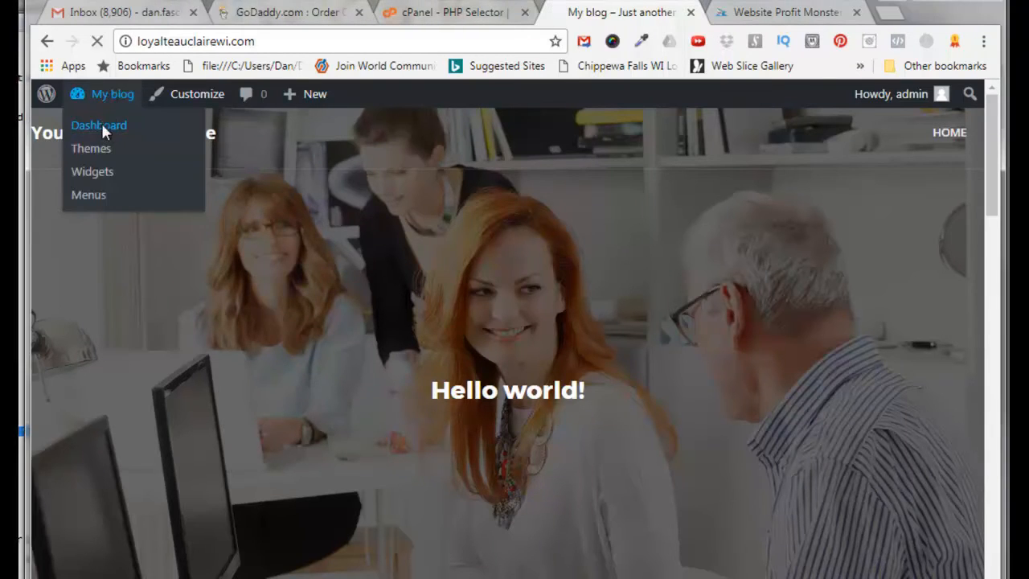
left_click(105, 128)
In the reading settings, display a static page with Home as the front page and Blog as the posts page
mouse_move(89, 517)
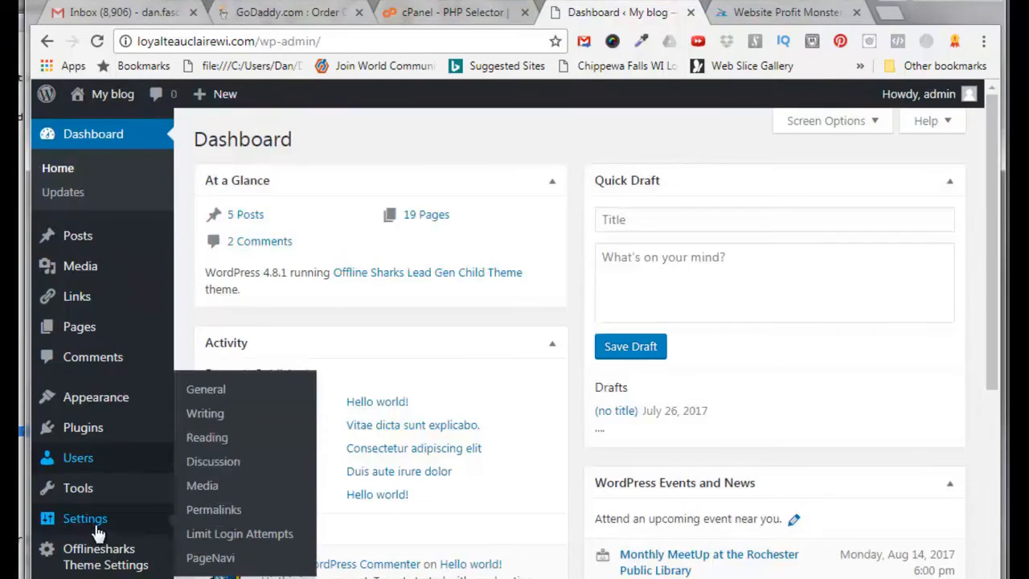
left_click(211, 442)
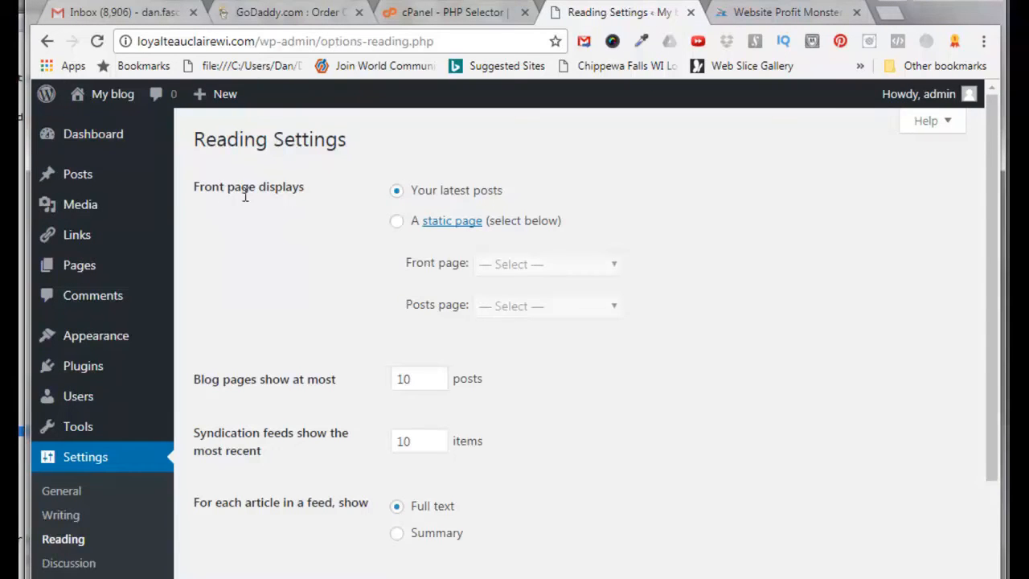
left_click(397, 222)
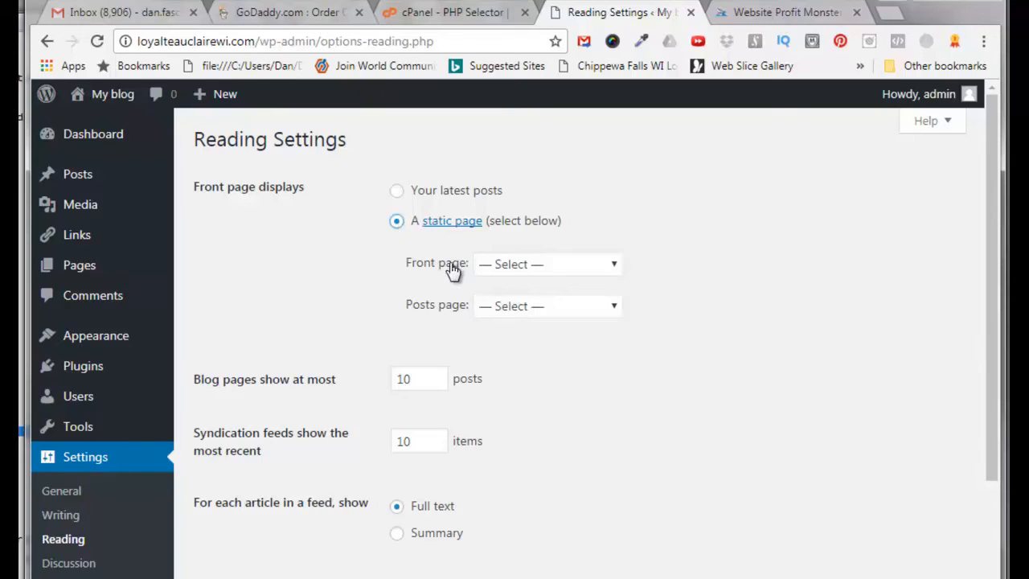
left_click(615, 269)
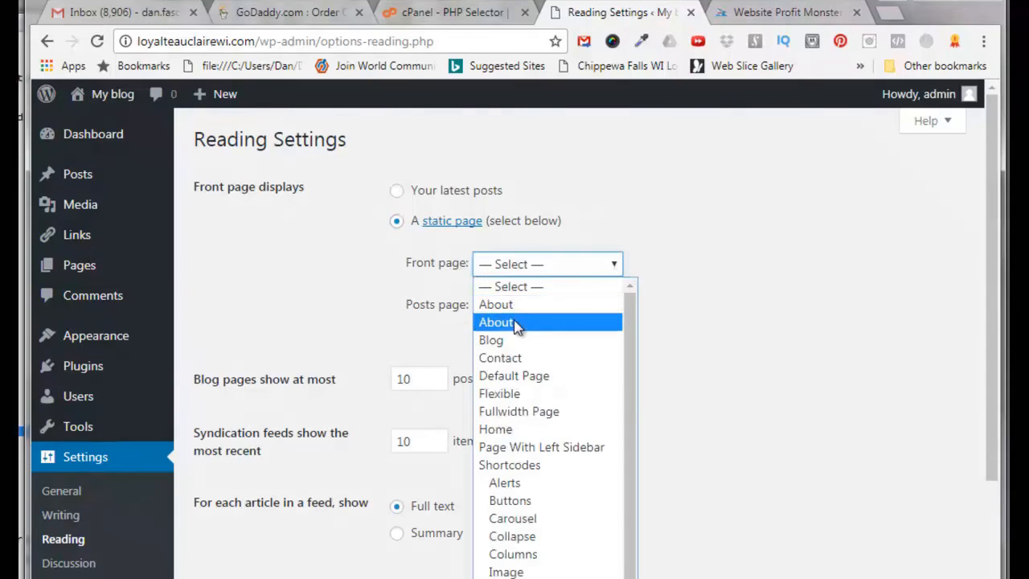
left_click(498, 428)
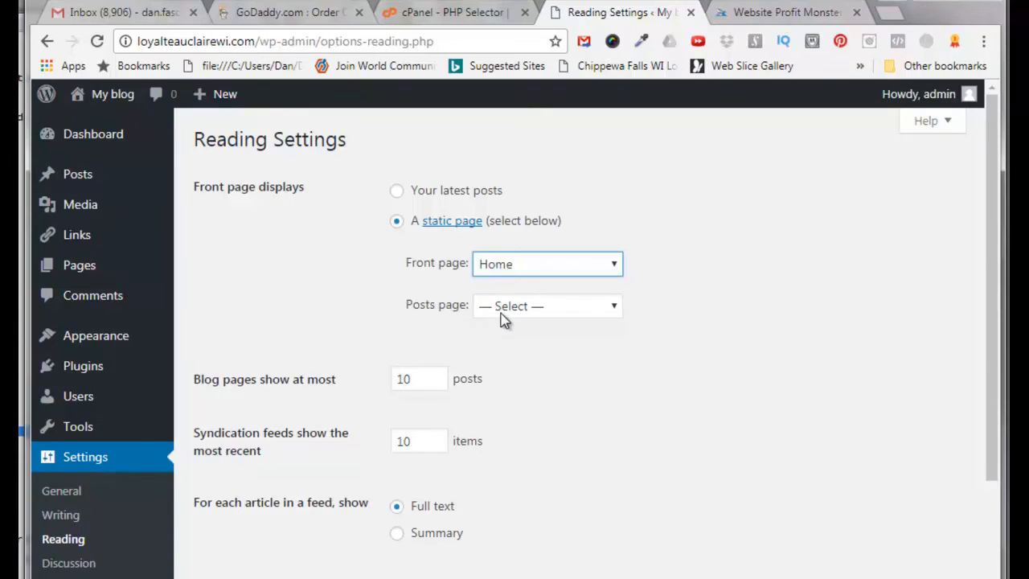
left_click(615, 309)
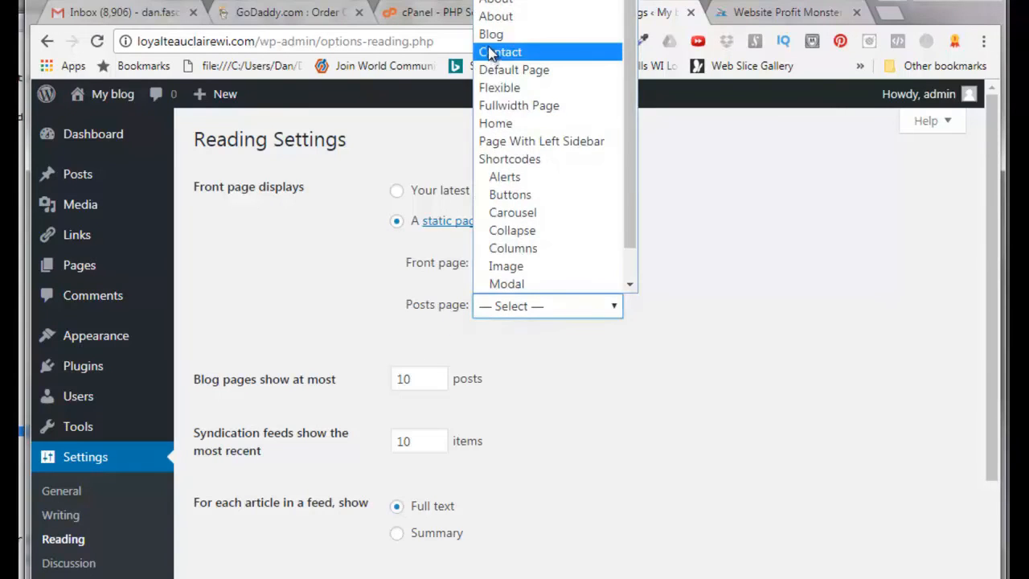
left_click(583, 36)
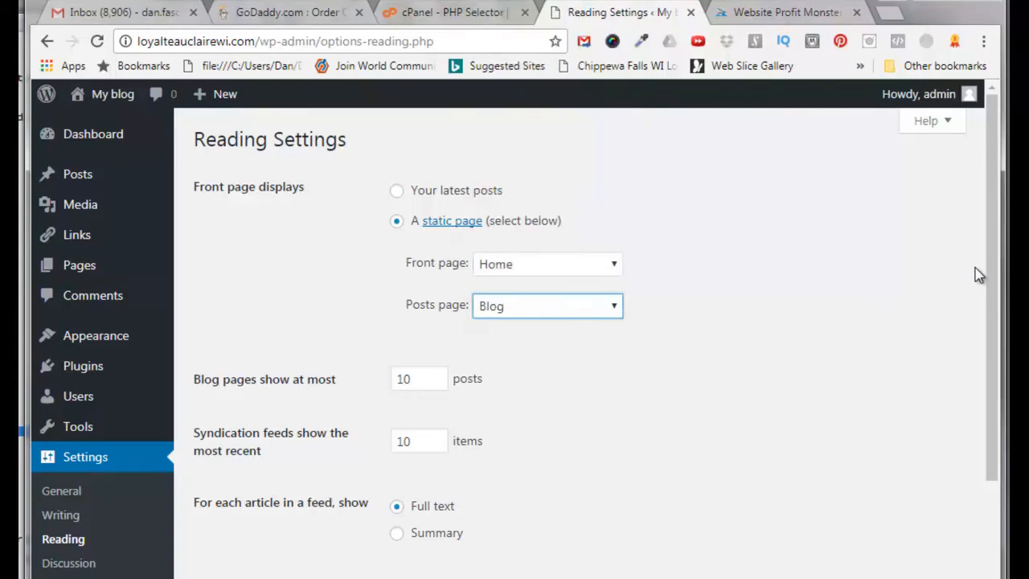
left_click_drag(991, 279, 1008, 408)
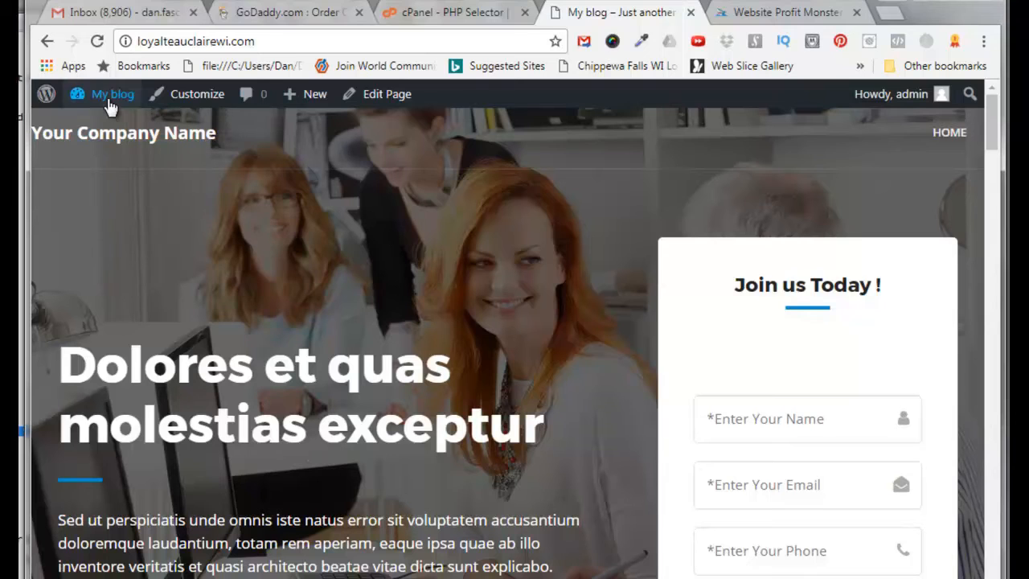
Assign the Main nav menu to the Top Menu display location, save it, and view the site
mouse_move(107, 102)
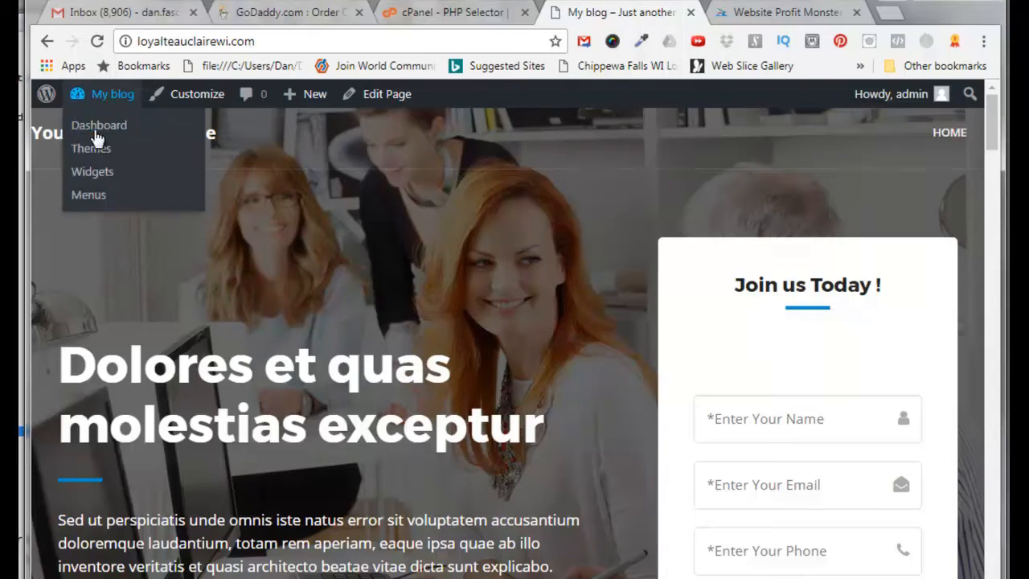
left_click(95, 124)
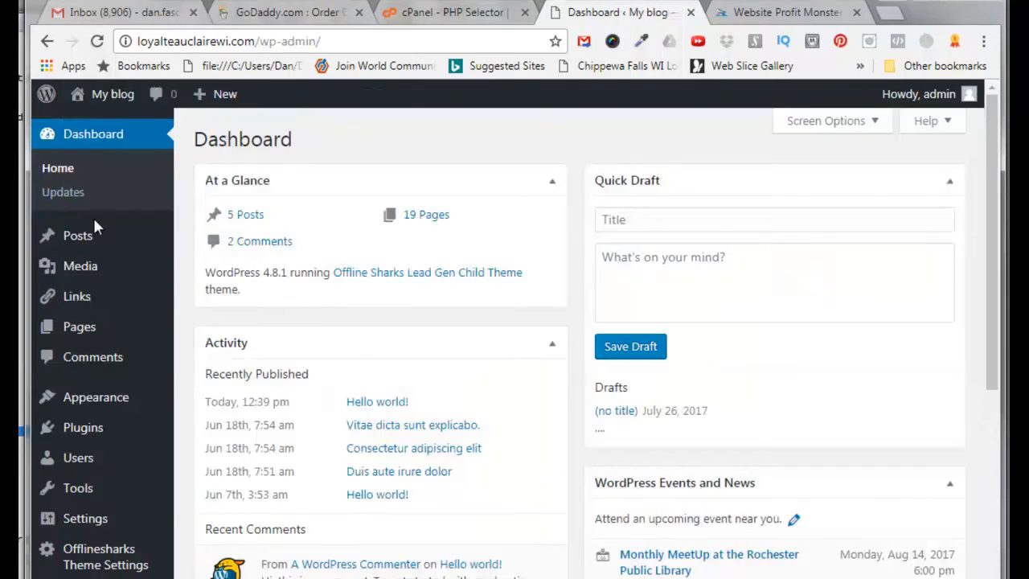
mouse_move(103, 402)
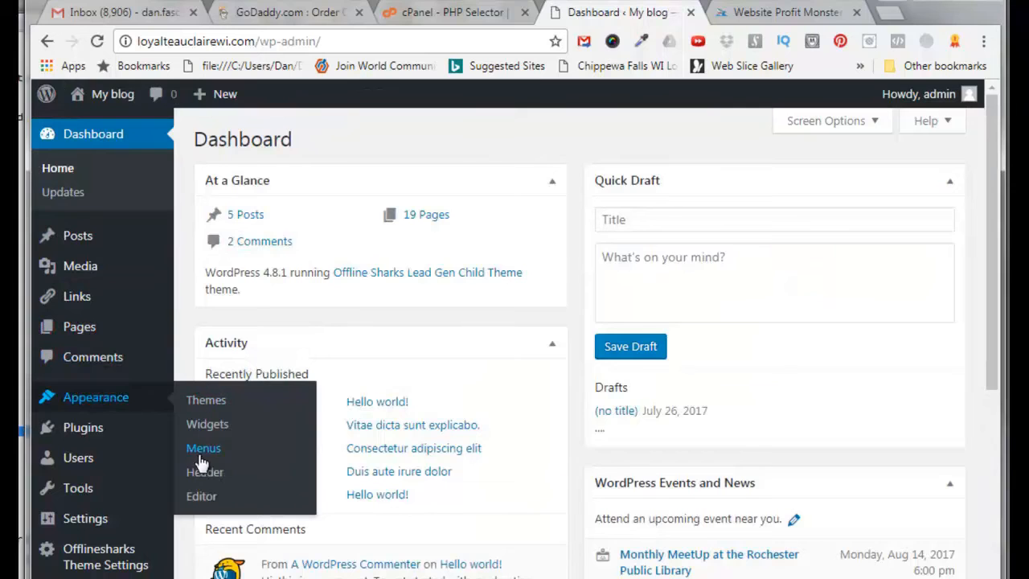
left_click(207, 451)
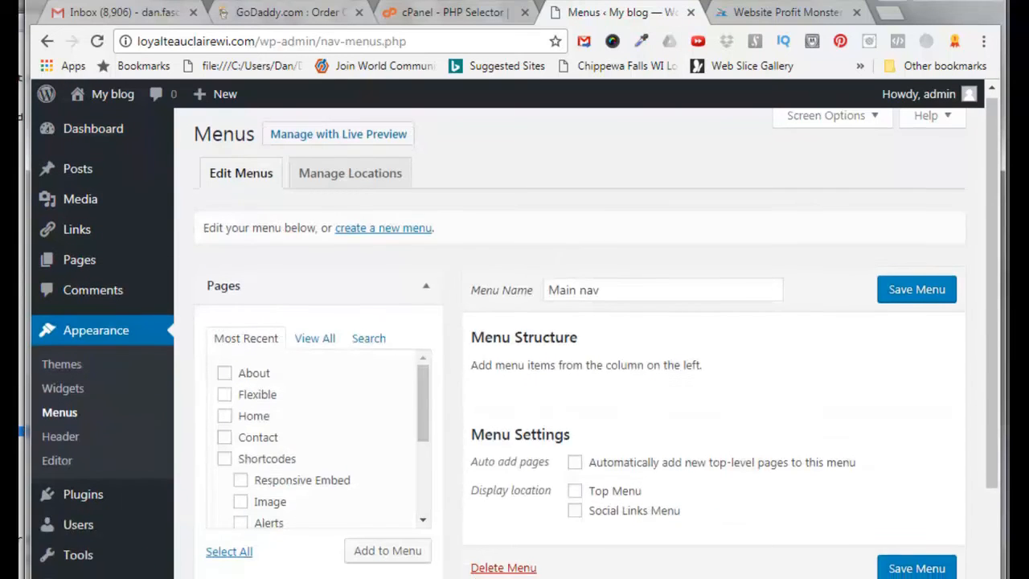
scroll(515, 338, "down", 2)
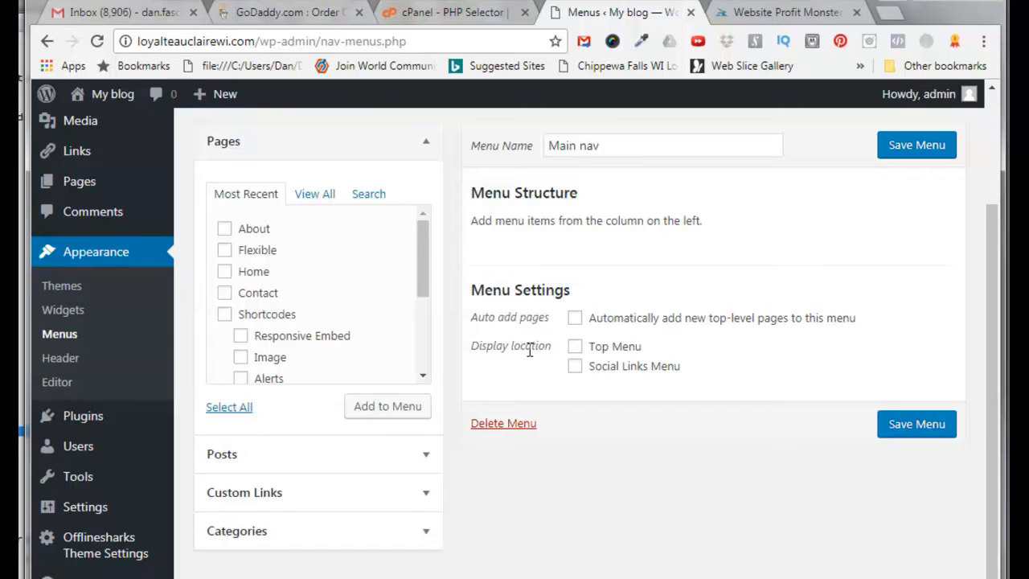
left_click(576, 348)
left_click(912, 426)
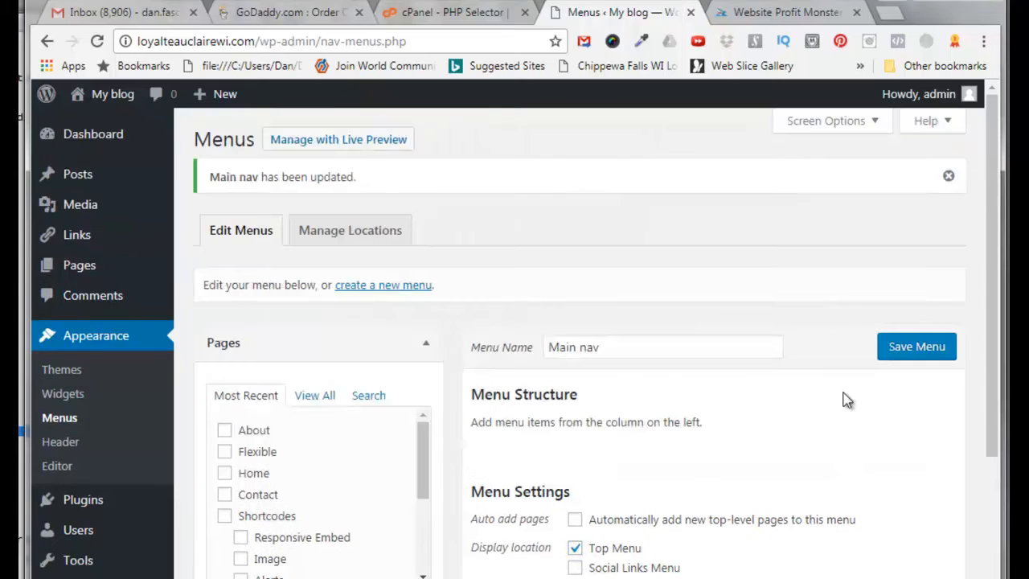
left_click(114, 92)
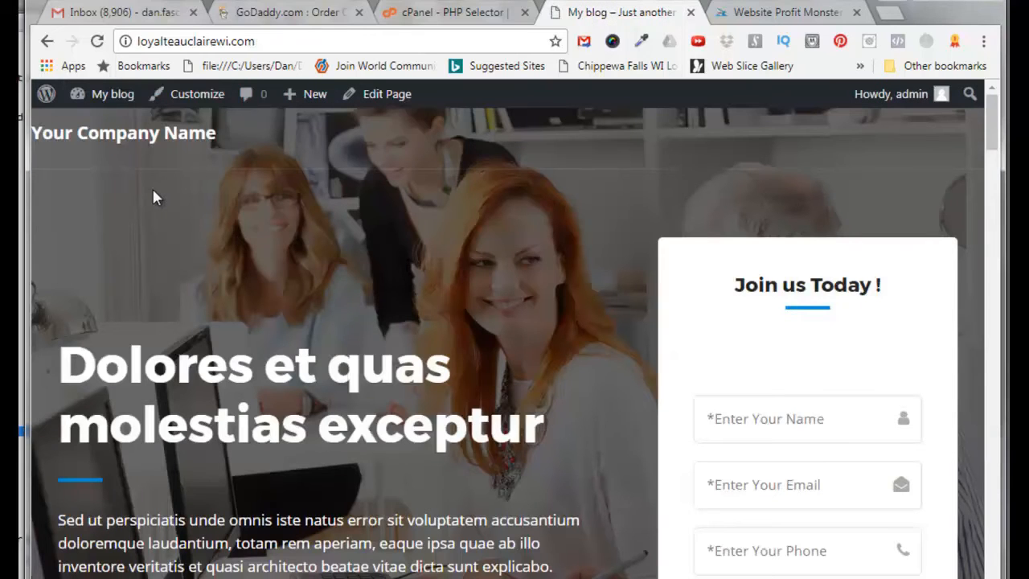
Return to the dashboard and set the site title to "LoyalT Eau Claire Wisconsin" in the general settings
left_click(114, 93)
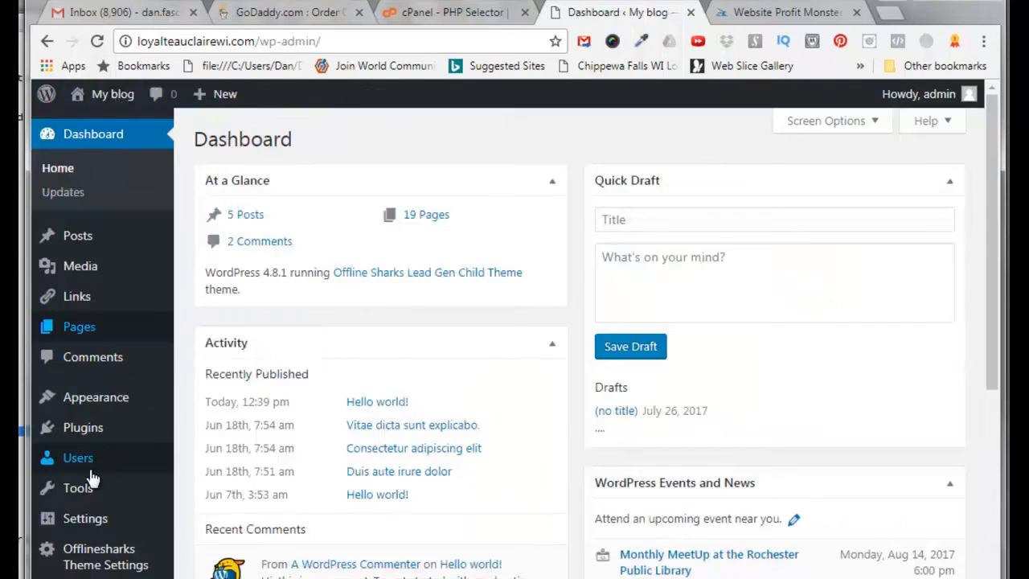
mouse_move(90, 521)
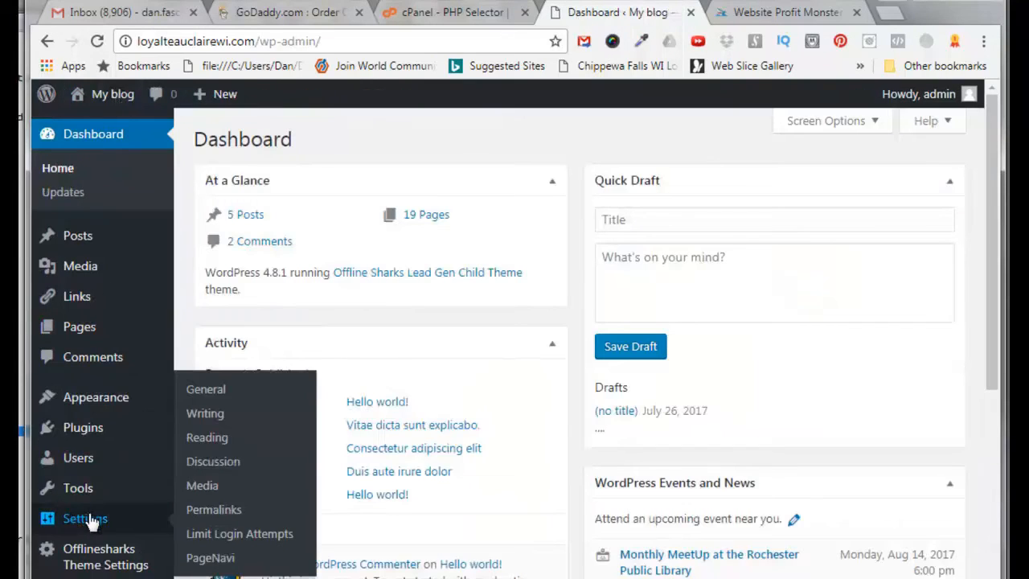
left_click(197, 389)
left_click(451, 188)
key("BackSpace")
key("BackSpace")
key("BackSpace")
key("BackSpace")
key("BackSpace")
key("BackSpace")
key("BackSpace")
type("LoyalT Eau Claire Wisconsin")
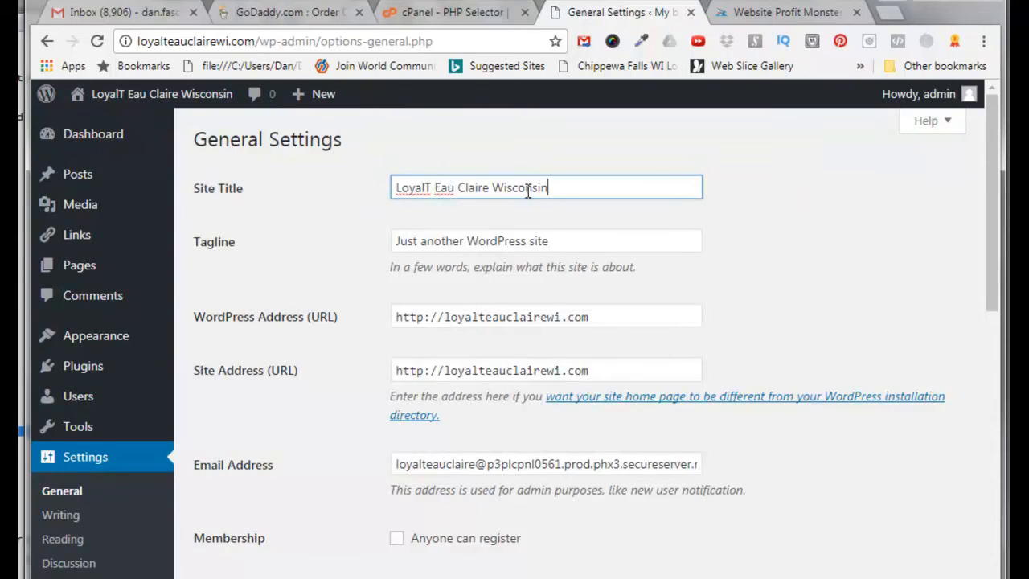
Replace the site tagline with "Broadcasting & Media Production Company"
mouse_move(88, 93)
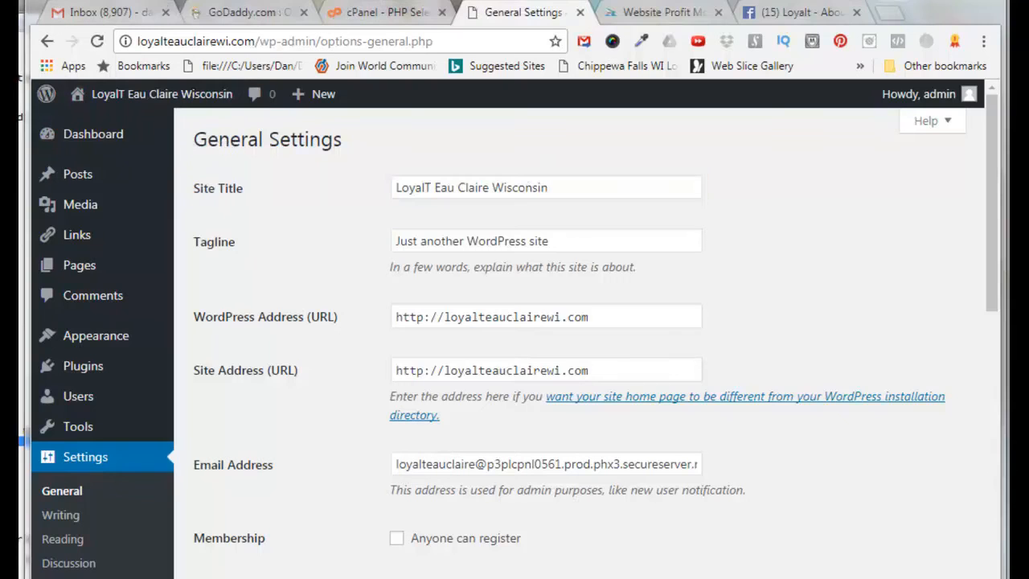
left_click(557, 242)
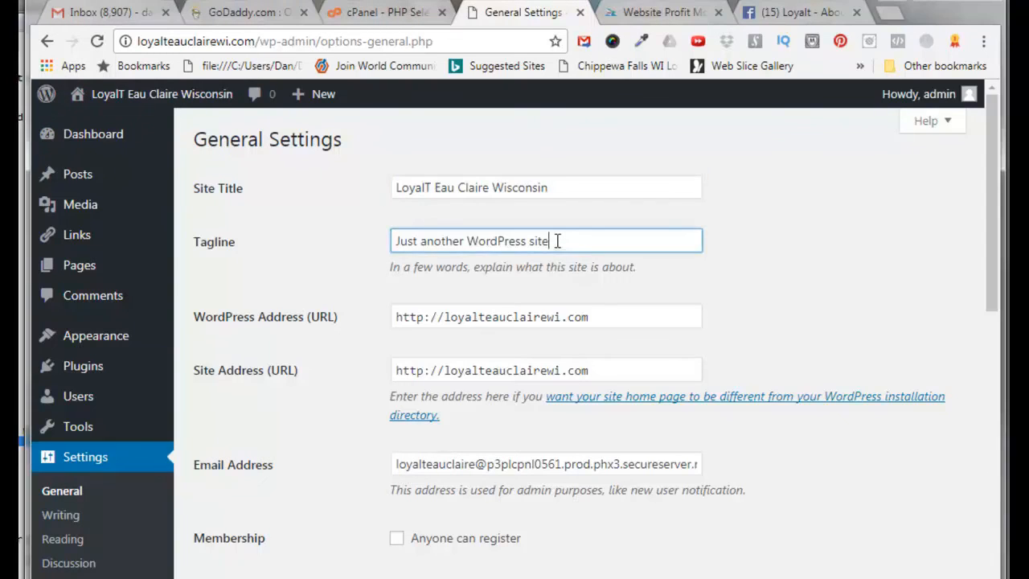
key("ctrl+a")
key("BackSpace")
type("Broadcasting & Media Production Company")
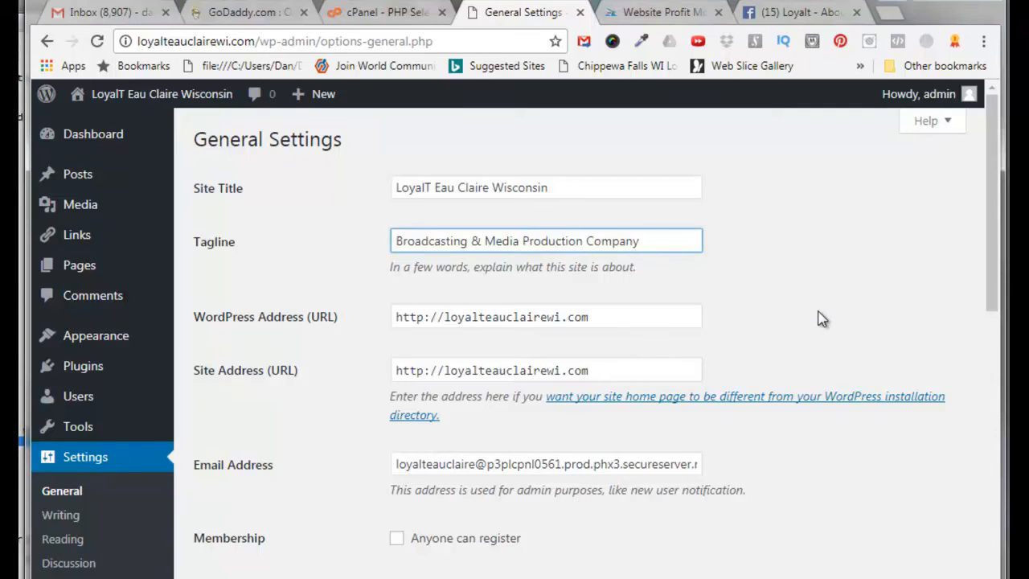
Set the site timezone to Chicago and the week to start on Sunday in the general settings
scroll(822, 319, "down", 2)
scroll(532, 332, "down", 5)
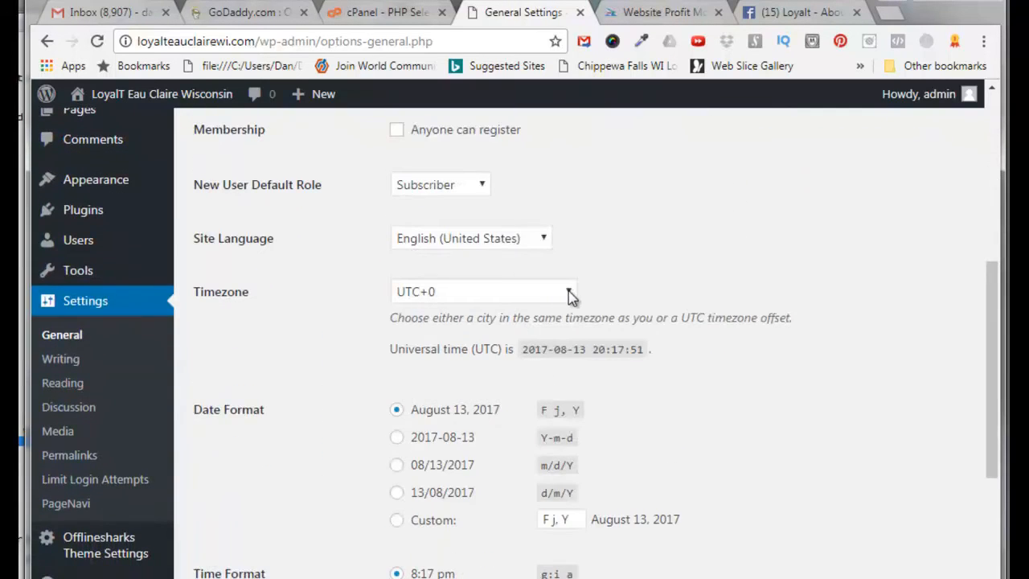
left_click(569, 292)
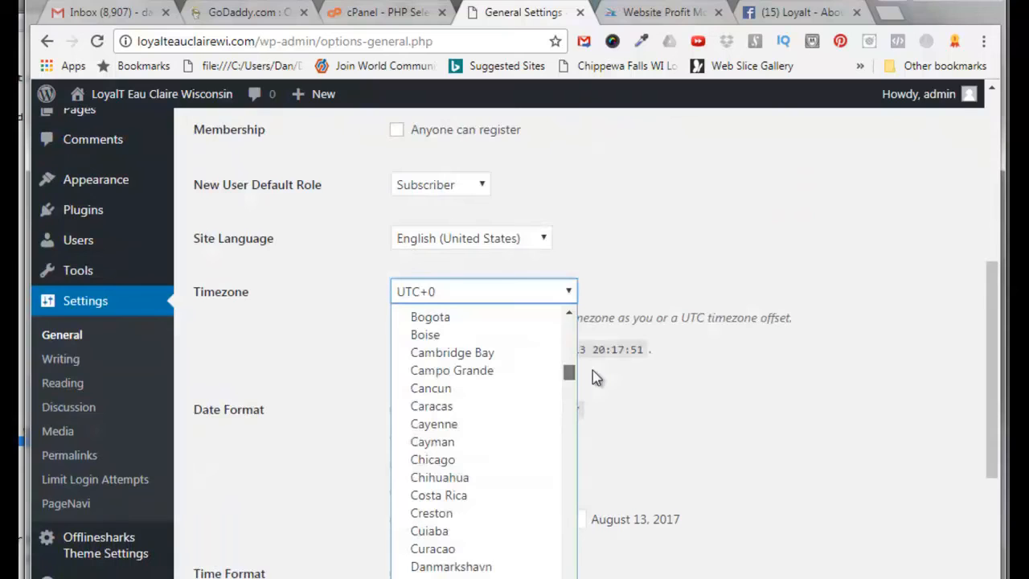
left_click(436, 461)
scroll(436, 471, "down", 3)
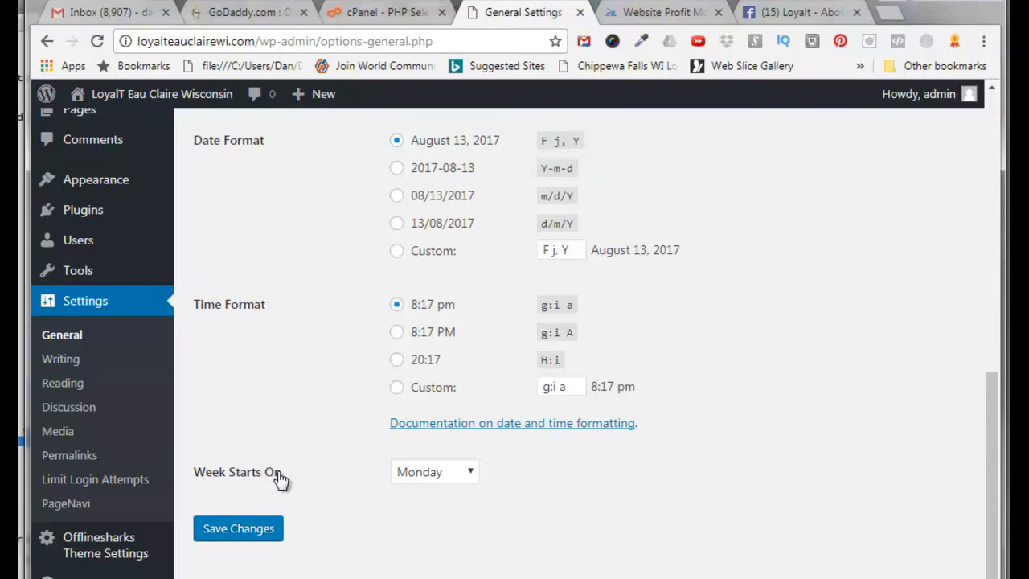
left_click(470, 474)
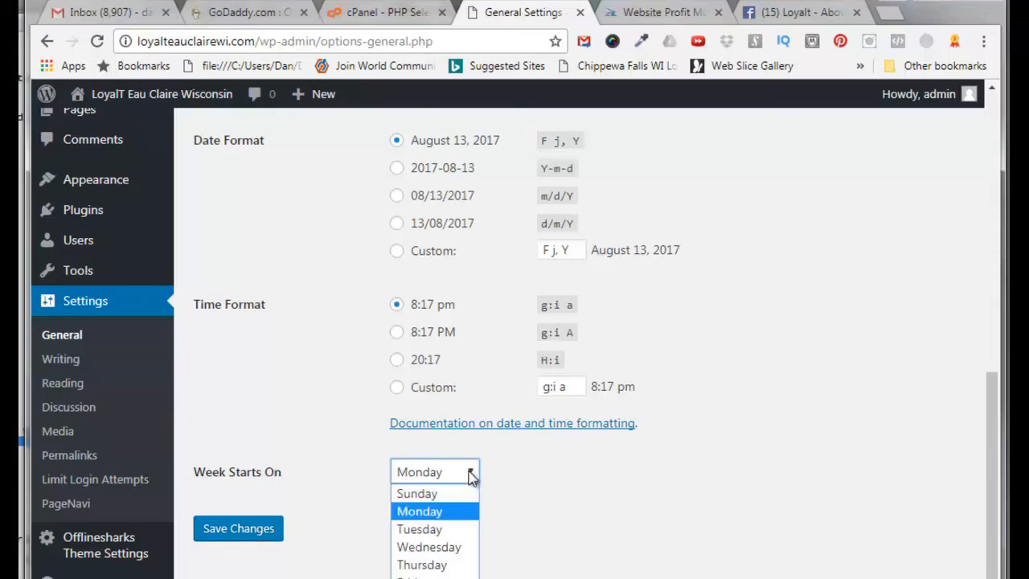
left_click(421, 493)
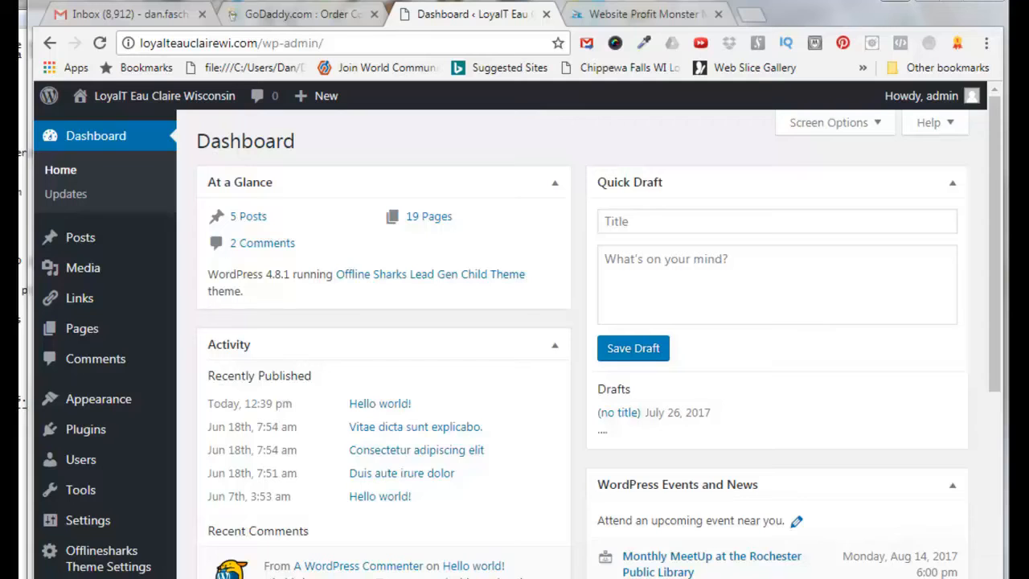
View the live site and check the company name header and the footer logo area
left_click(138, 92)
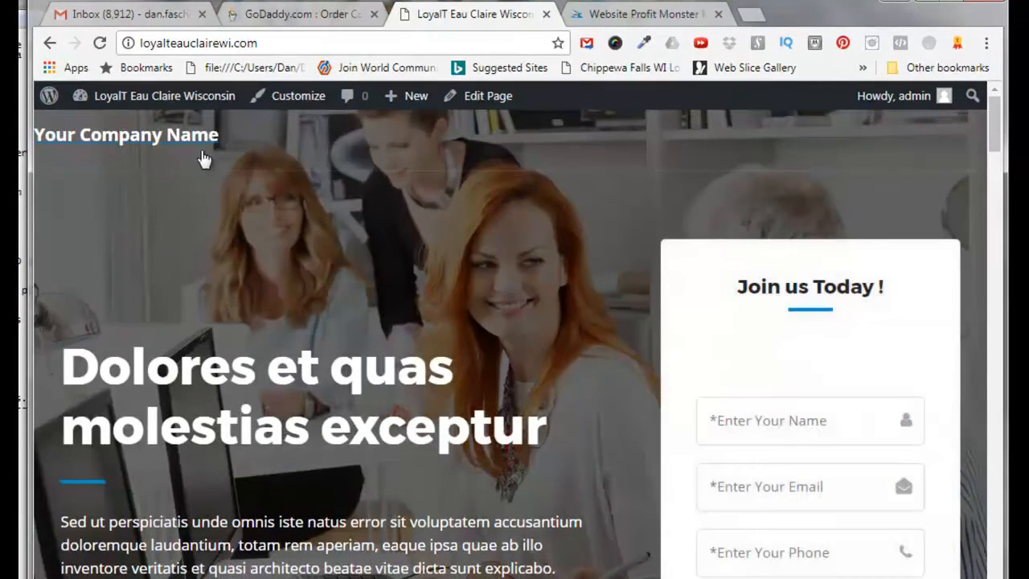
left_click_drag(994, 124, 980, 92)
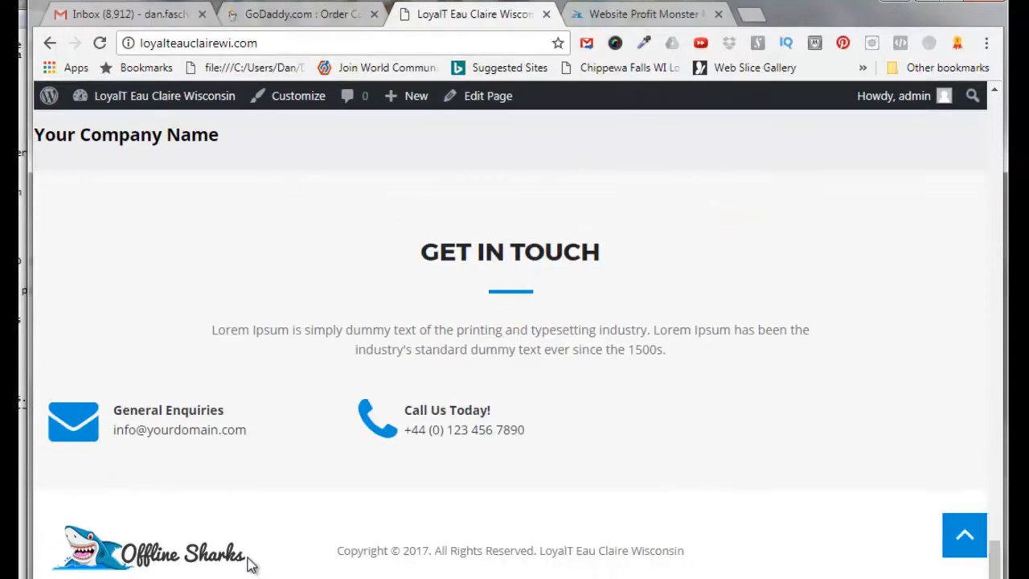
mouse_move(203, 106)
In the Offlinesharks theme's general settings, upload 280x50_Black_Text_Transparent.png and select it as the Logo light image
left_click(117, 128)
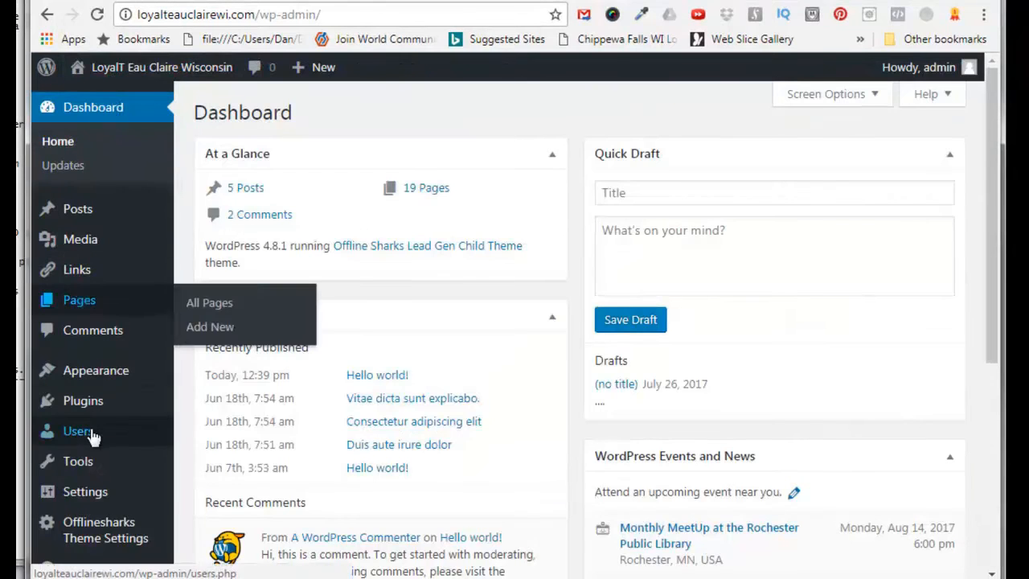
mouse_move(111, 530)
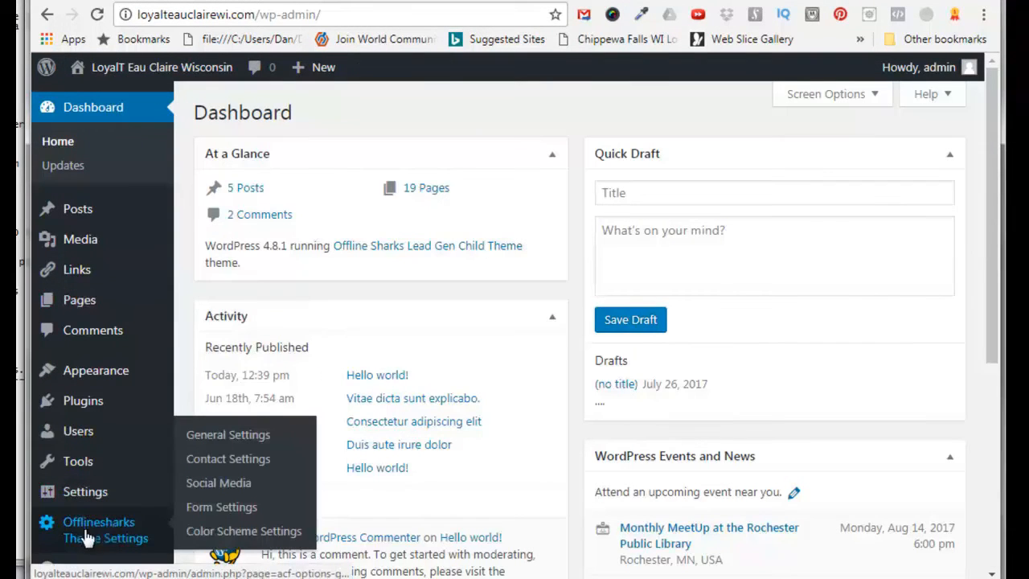
left_click(224, 439)
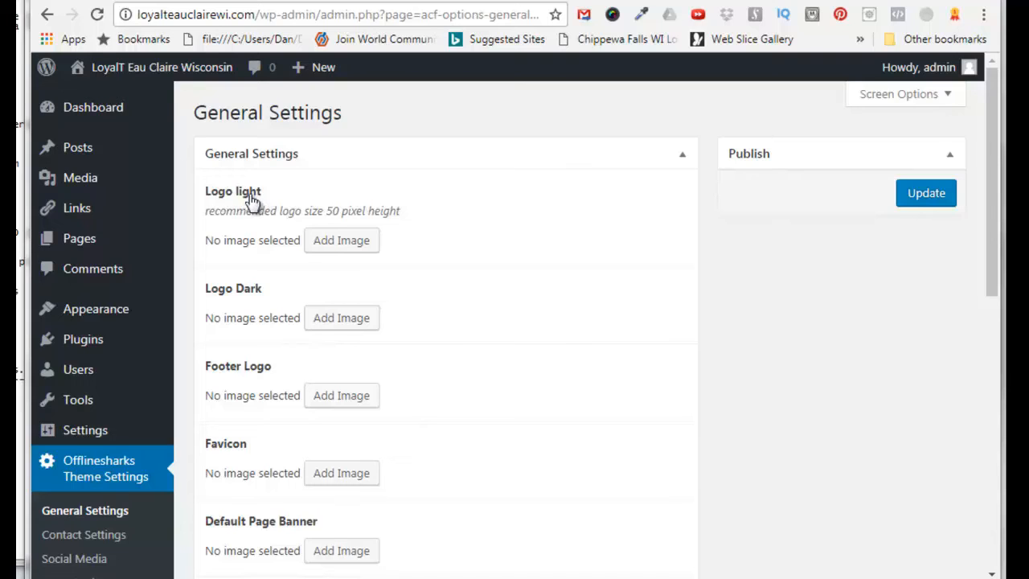
left_click(343, 246)
left_click(526, 358)
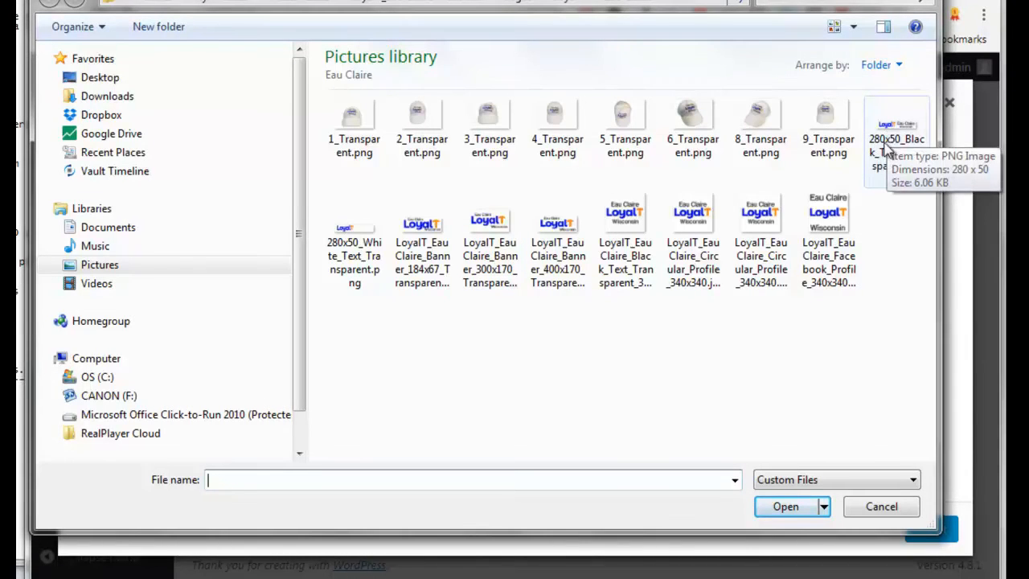
double_click(888, 145)
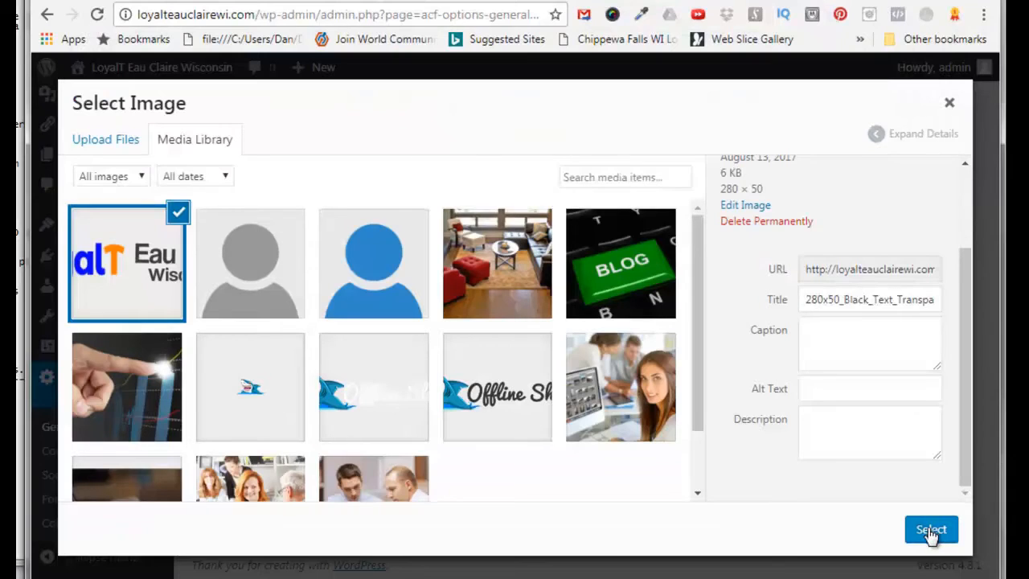
left_click(931, 531)
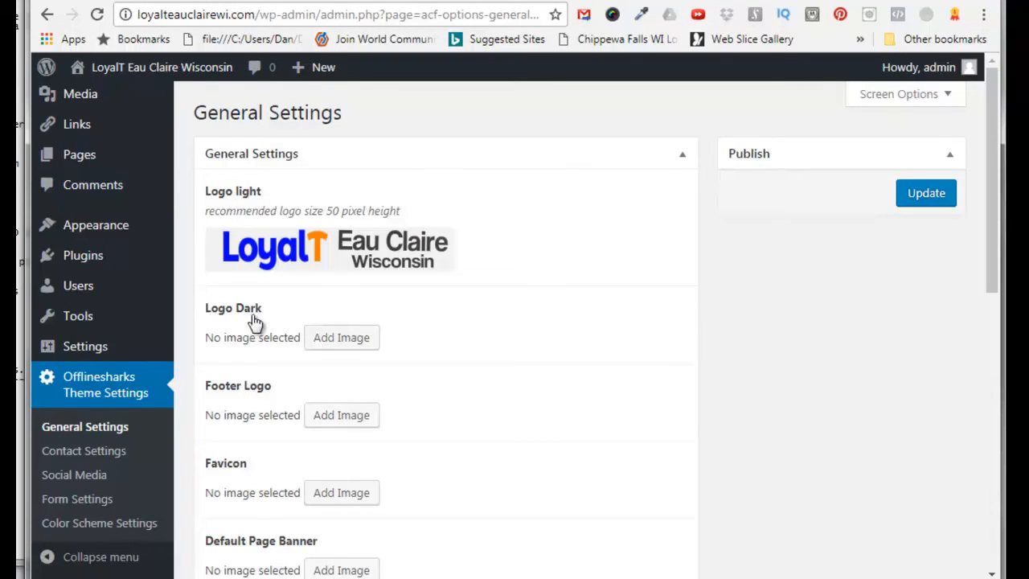
Upload 280x50_White_Text_Transparent.png and select it as the Logo Dark image
mouse_move(392, 249)
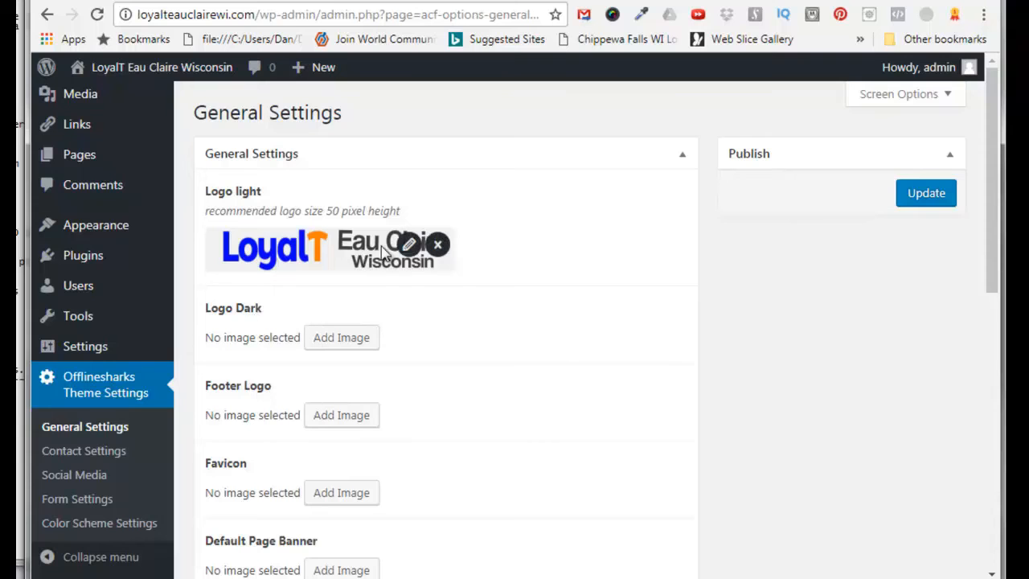
left_click(332, 340)
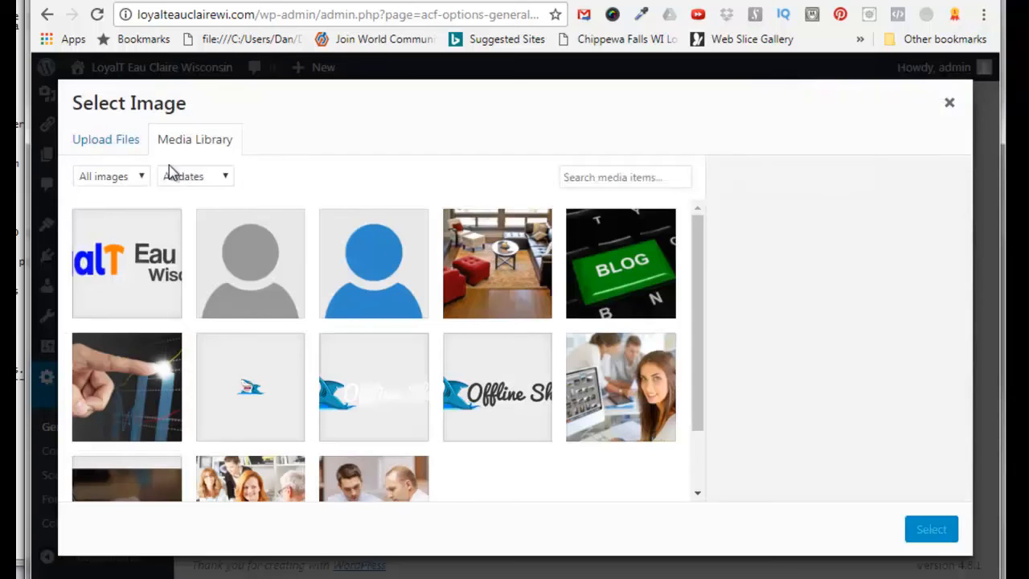
left_click(115, 145)
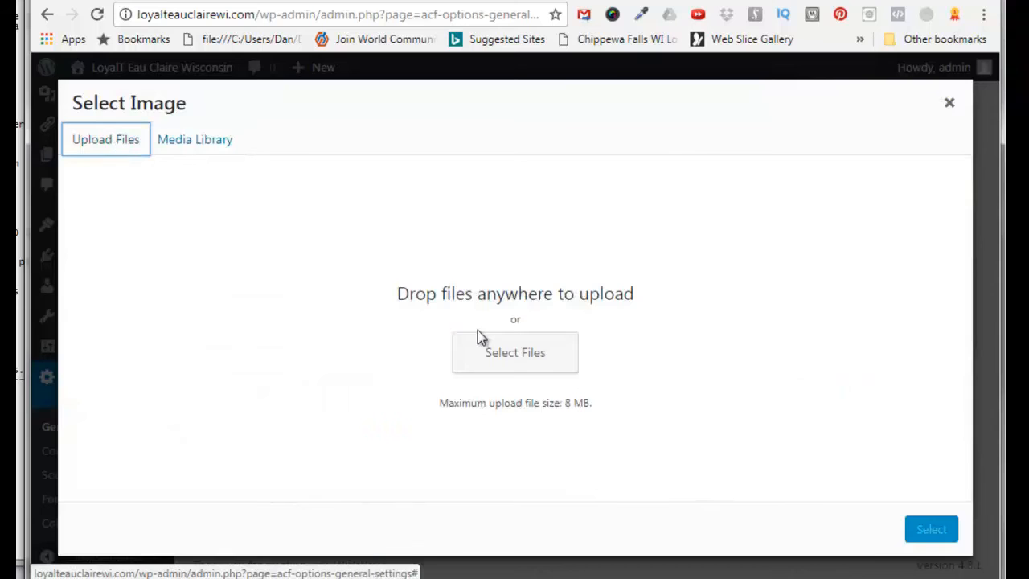
left_click(503, 357)
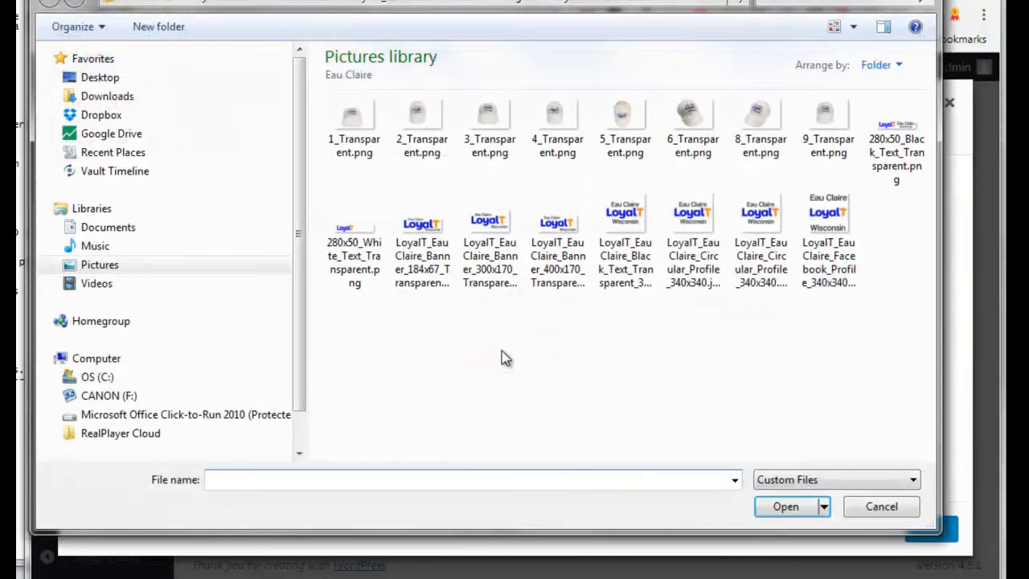
double_click(346, 231)
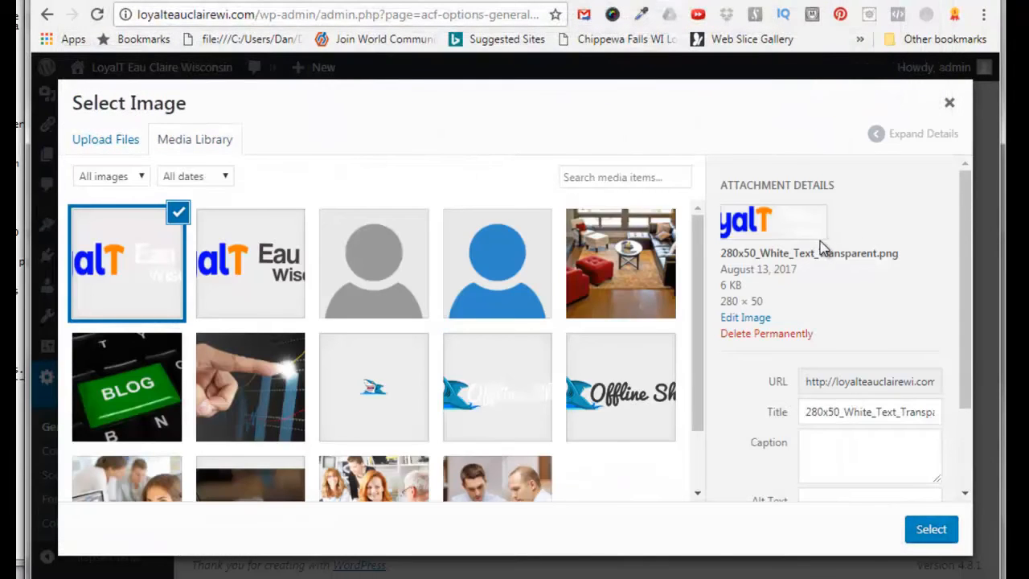
left_click_drag(965, 251, 986, 335)
left_click(935, 530)
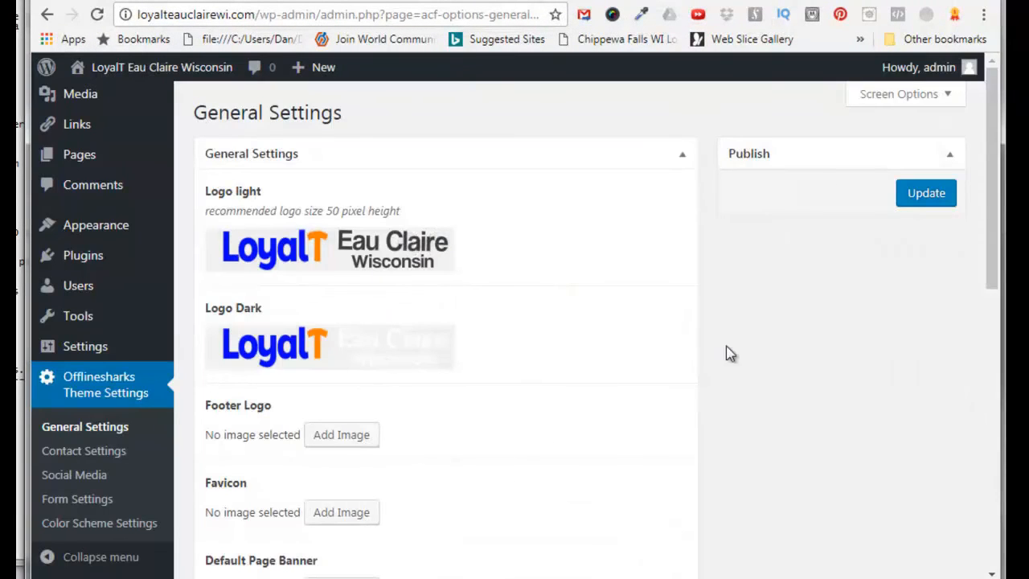
Save the theme's logo settings and view the logo on the live site
mouse_move(1001, 203)
left_mouse_down()
mouse_move(994, 356)
mouse_move(1003, 209)
left_mouse_up()
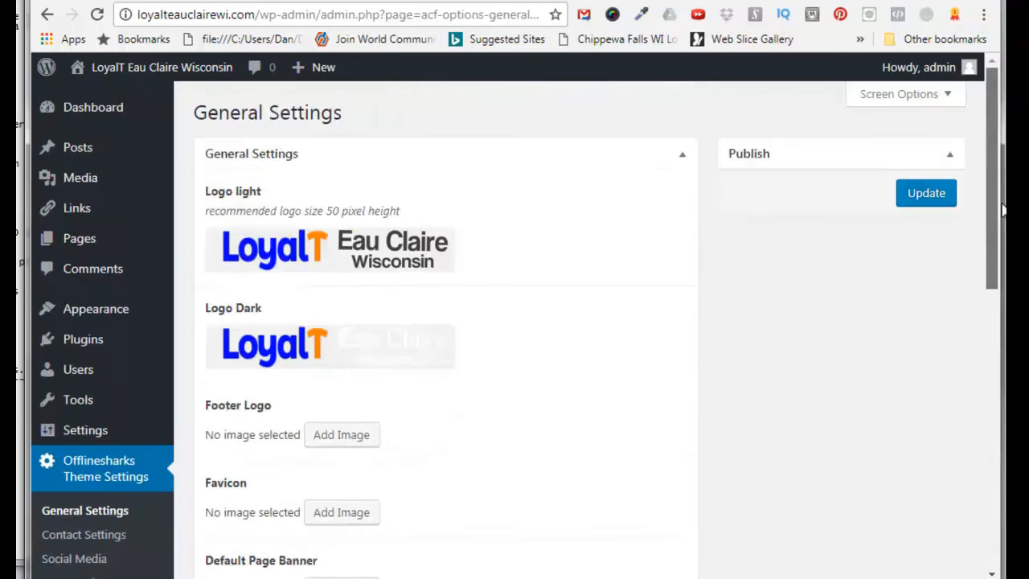
left_click(920, 196)
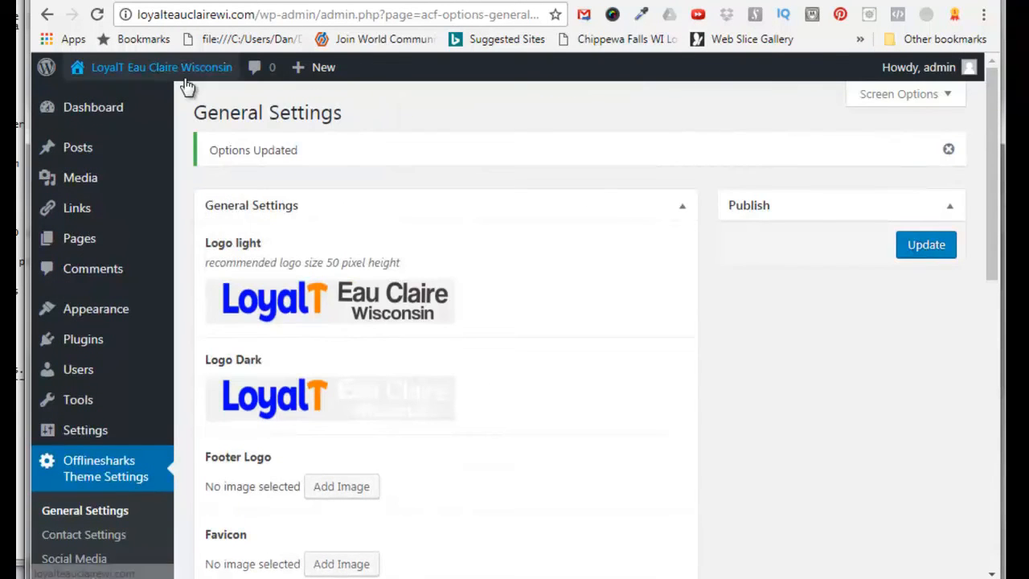
left_click(164, 73)
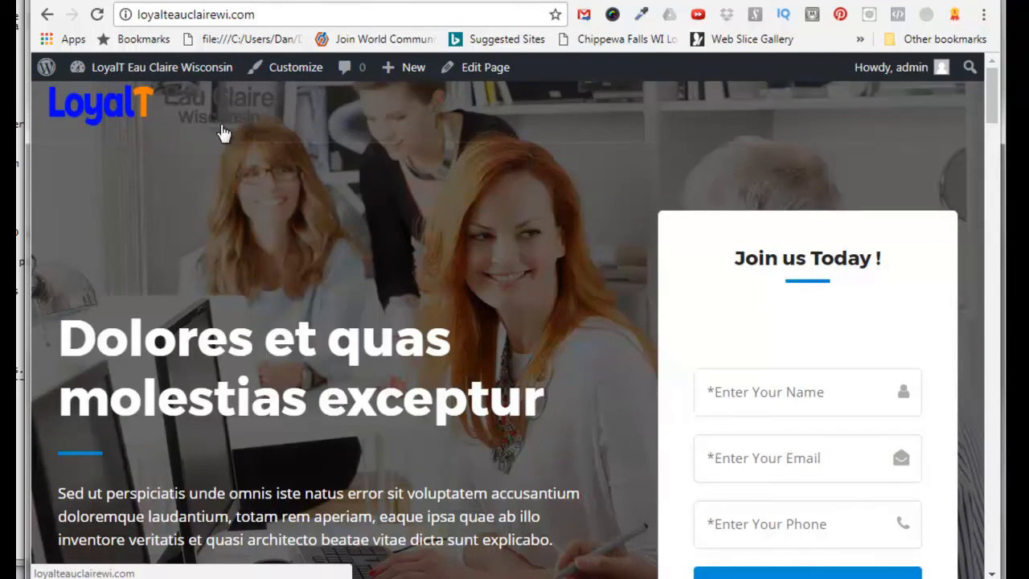
Back in the theme's general settings, swap the logos so Logo light uses the white-text image and Logo Dark the black-text one, and save
left_click(146, 72)
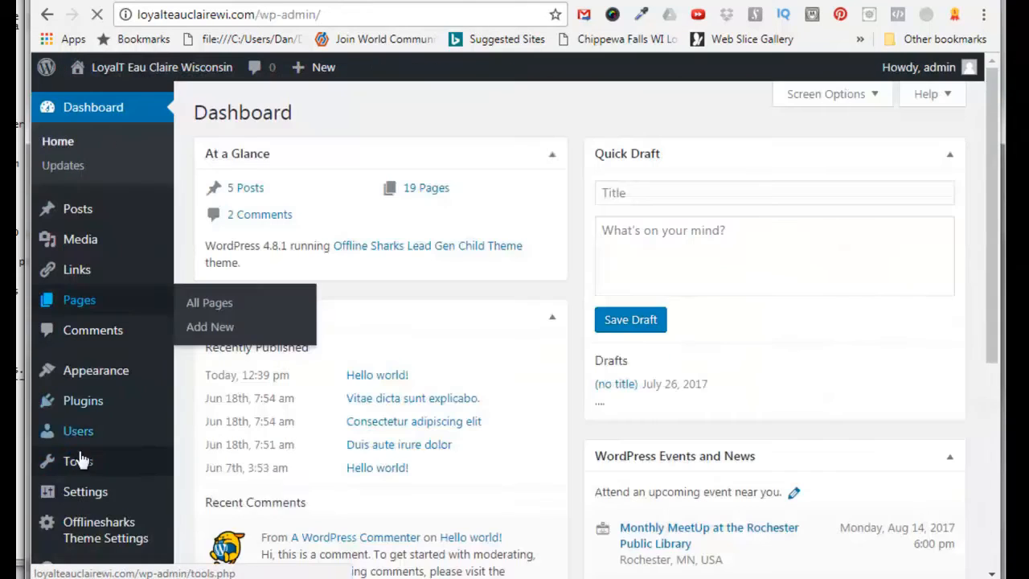
mouse_move(70, 523)
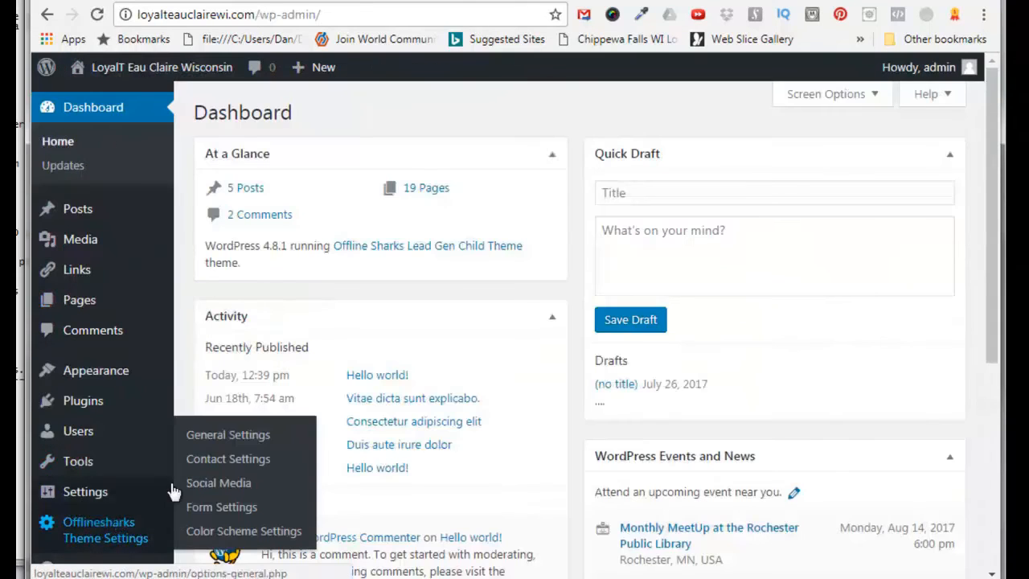
left_click(219, 435)
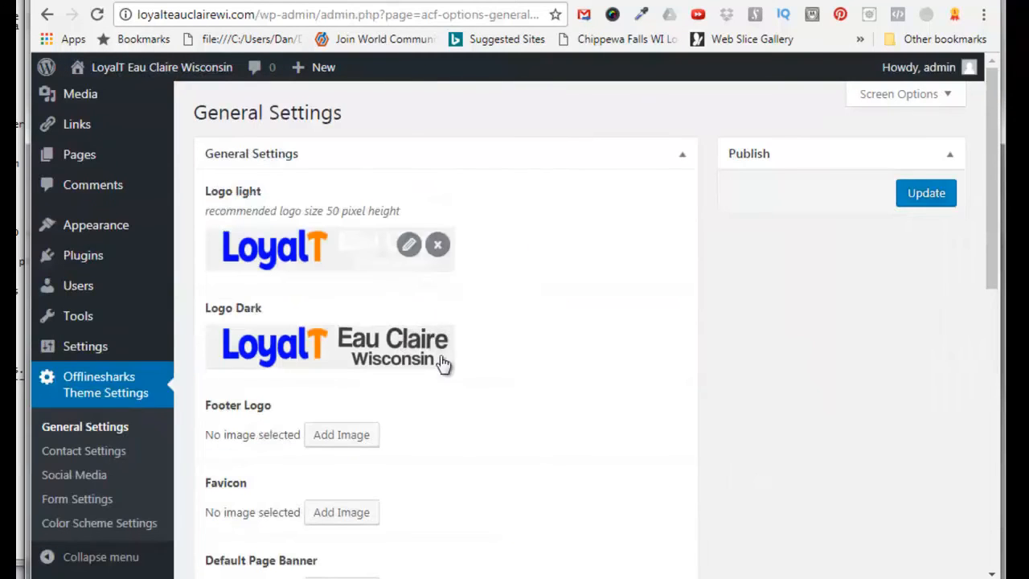
mouse_move(396, 251)
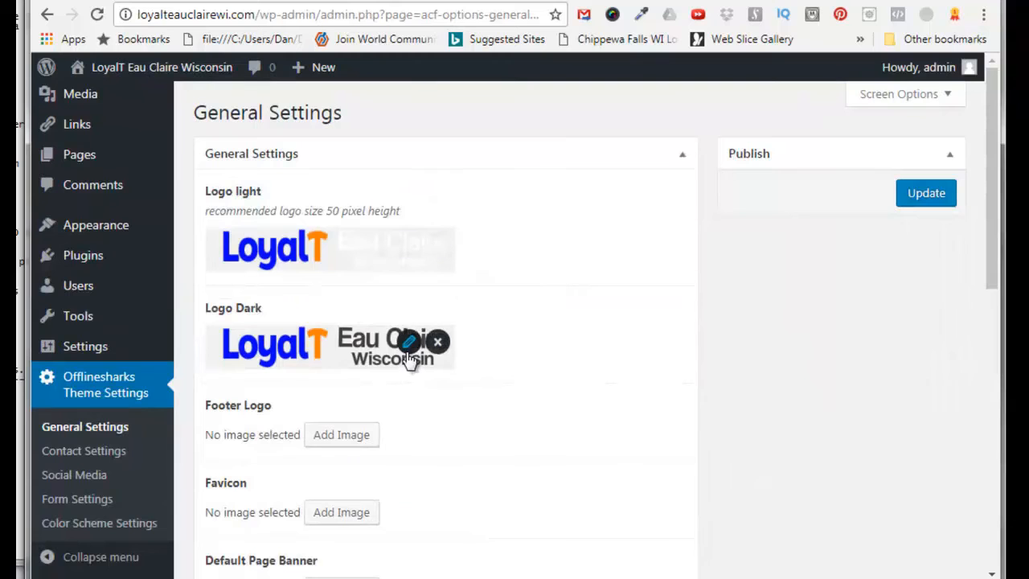
left_click(926, 195)
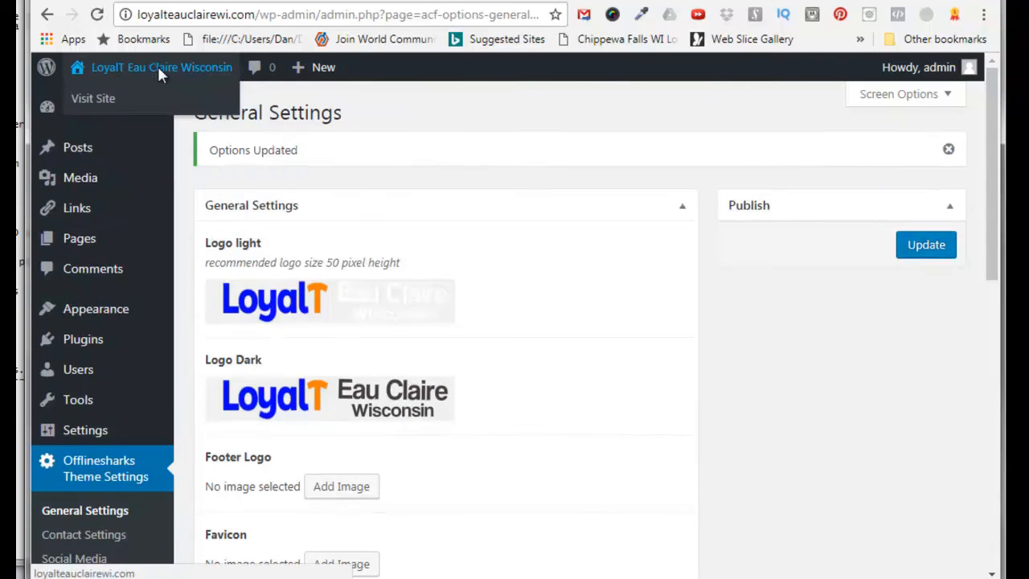
View the live home page and check the header logo over the banner and over the light sticky header
left_click(158, 68)
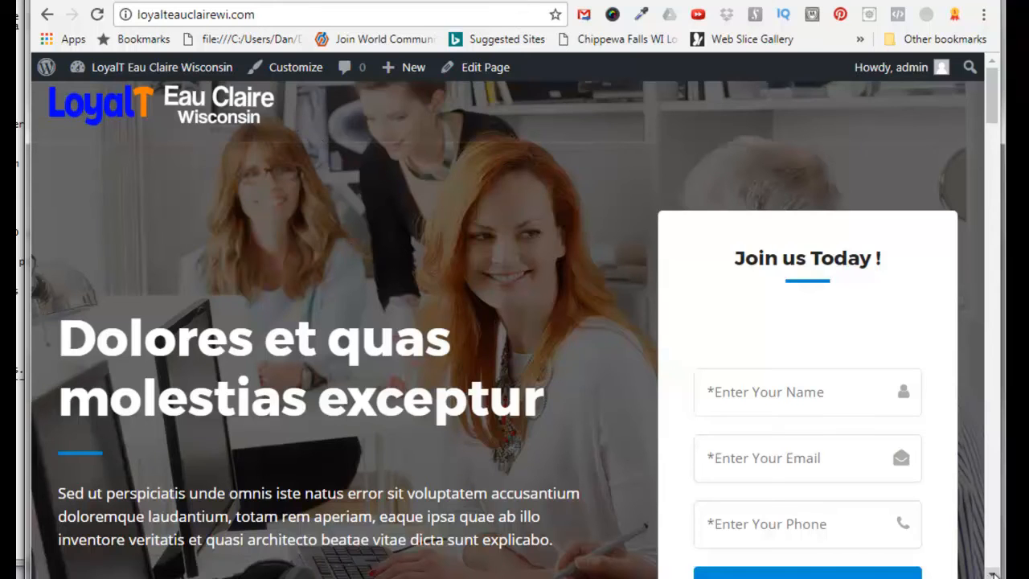
scroll(994, 574, "down", 4)
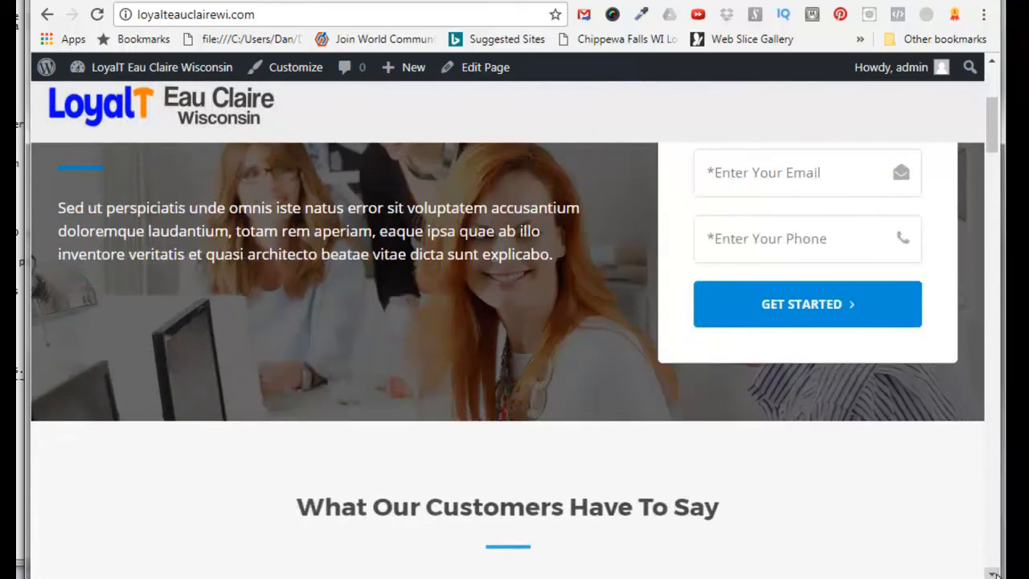
left_click(995, 574)
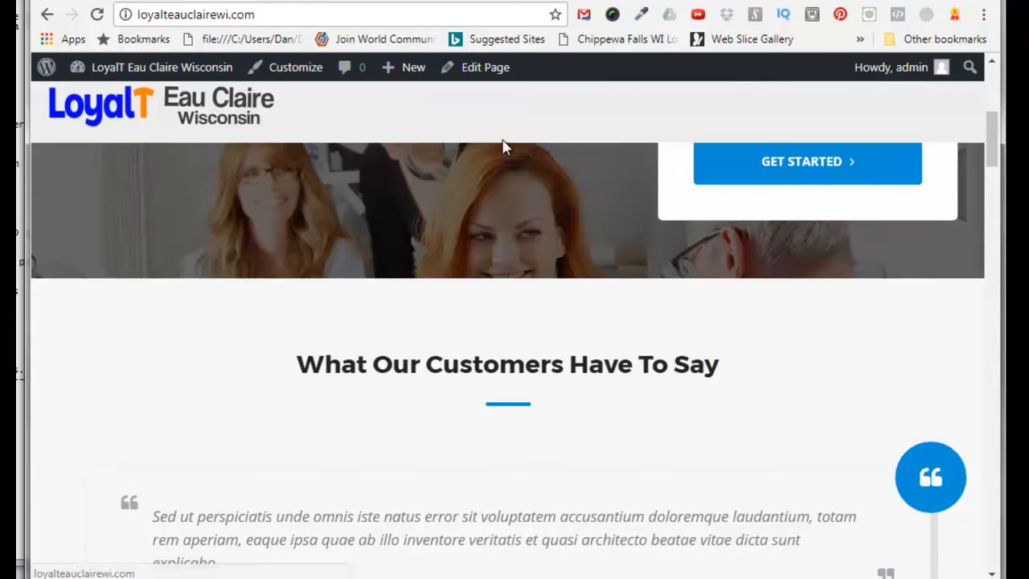
left_click_drag(996, 144, 996, 146)
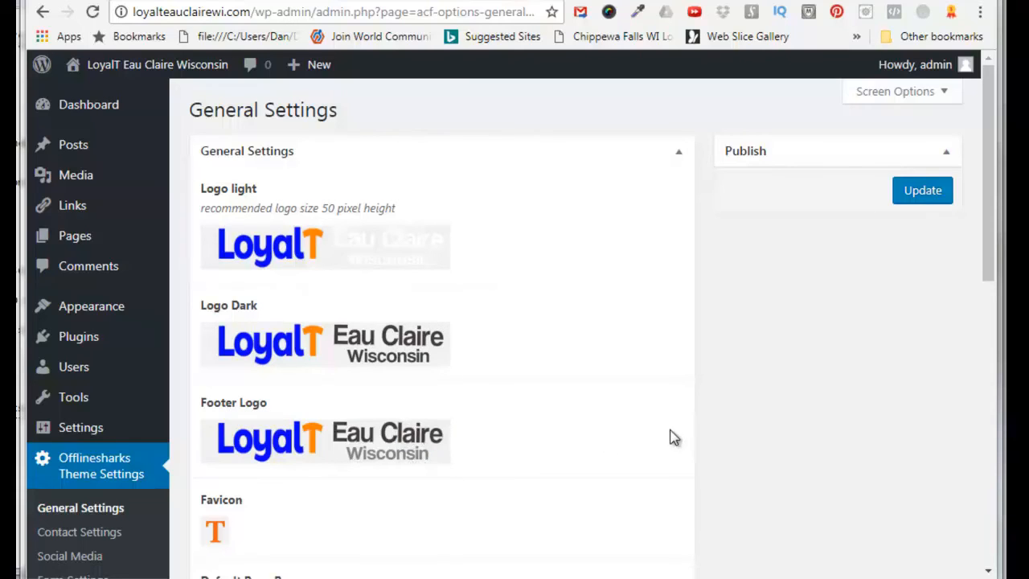
Review the theme's remaining image settings, save them with the LoyalT footer logo and orange T favicon, and view the site
left_click_drag(988, 259, 1004, 332)
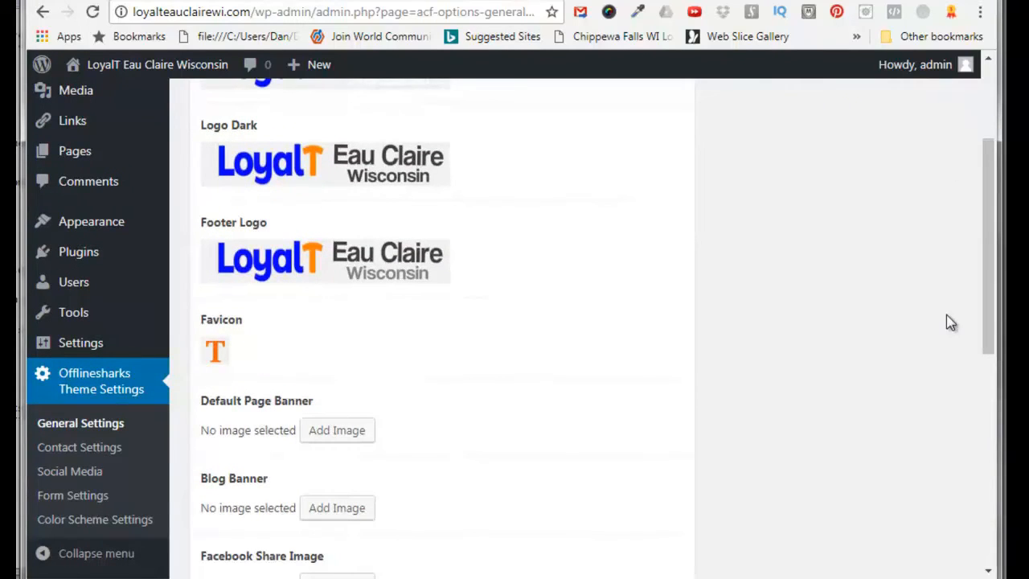
left_click_drag(987, 305, 971, 387)
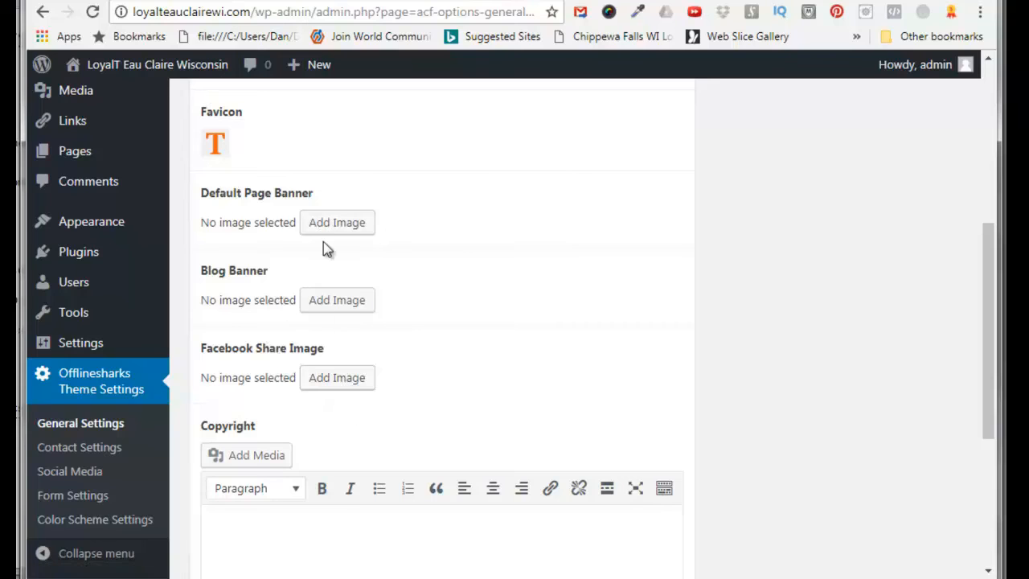
left_click_drag(989, 333, 961, 139)
left_click(922, 190)
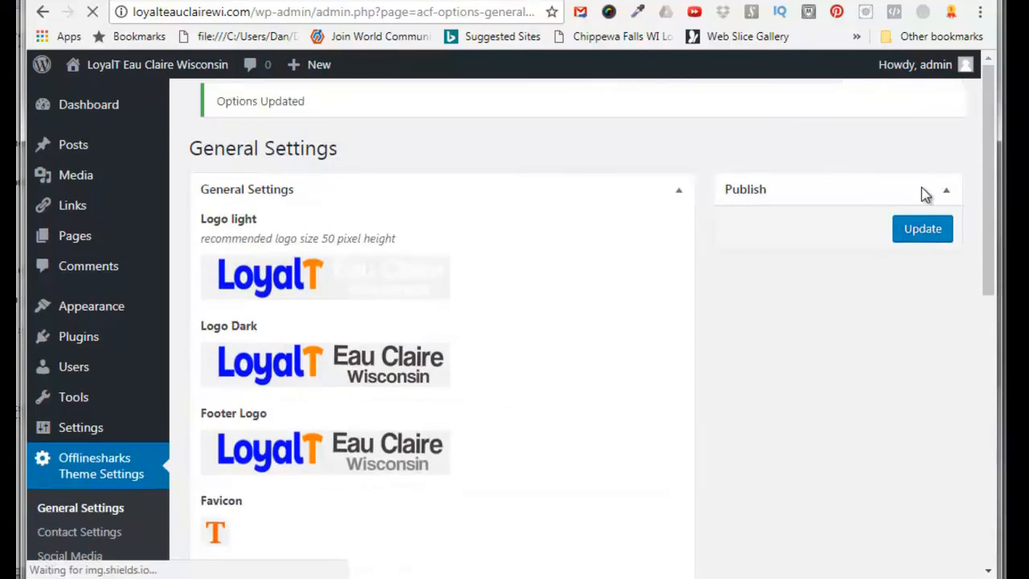
mouse_move(170, 73)
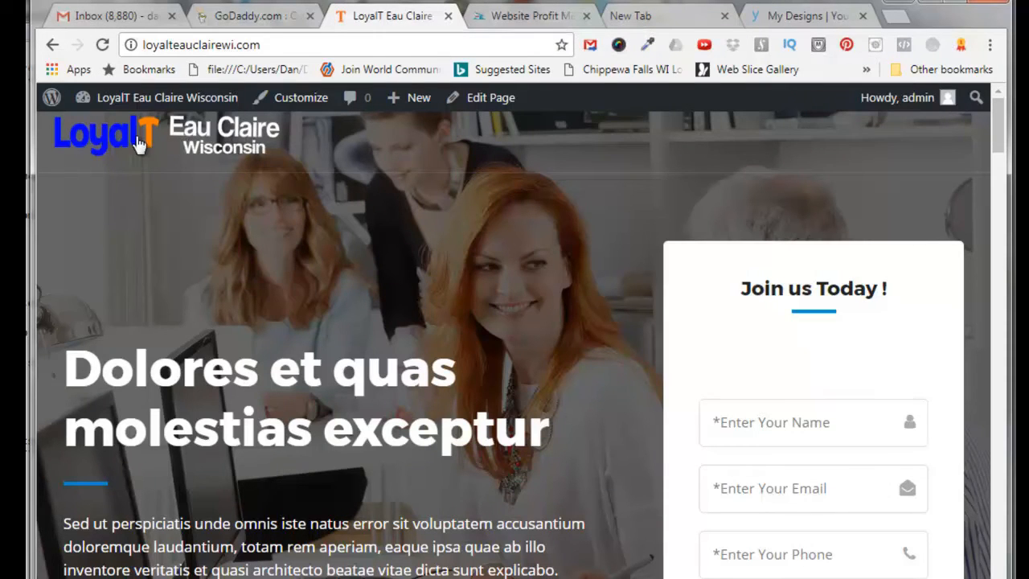
Look through the live home page to check the sticky header logo and the footer logo
left_click_drag(999, 131, 1005, 180)
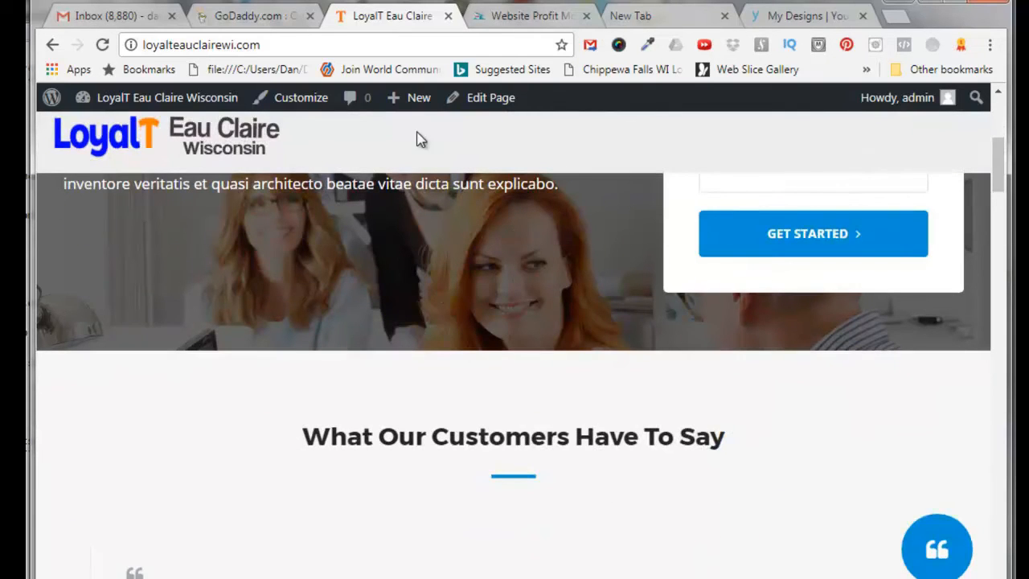
left_click_drag(997, 160, 1010, 578)
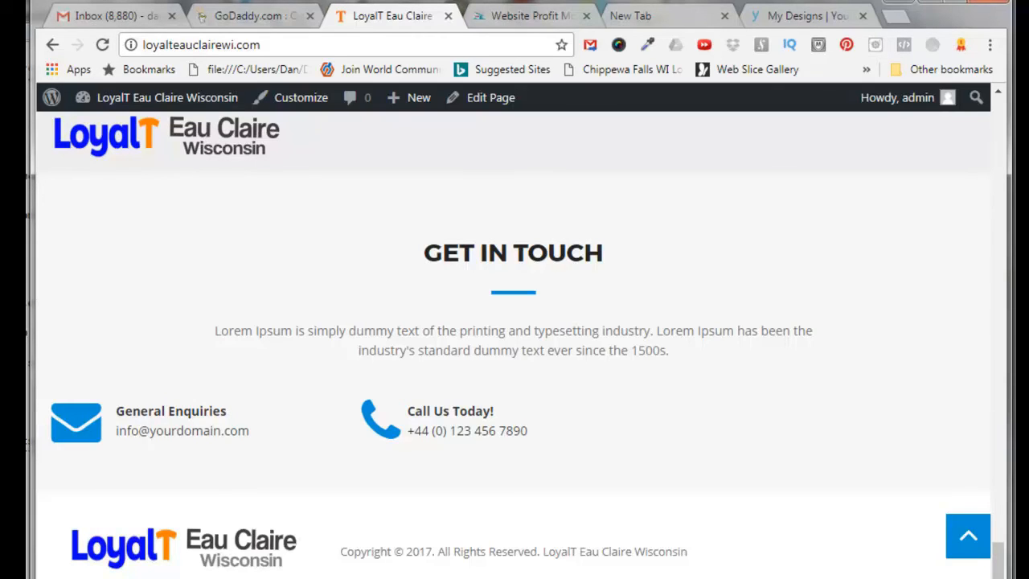
Open the list of all posts from the dashboard, select every post and move them to the trash
mouse_move(182, 100)
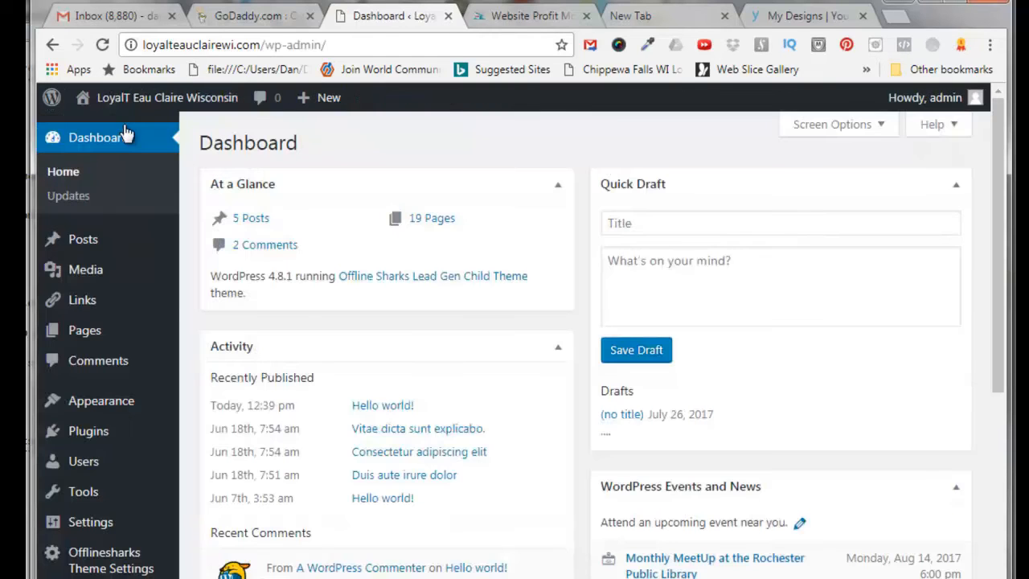
mouse_move(87, 248)
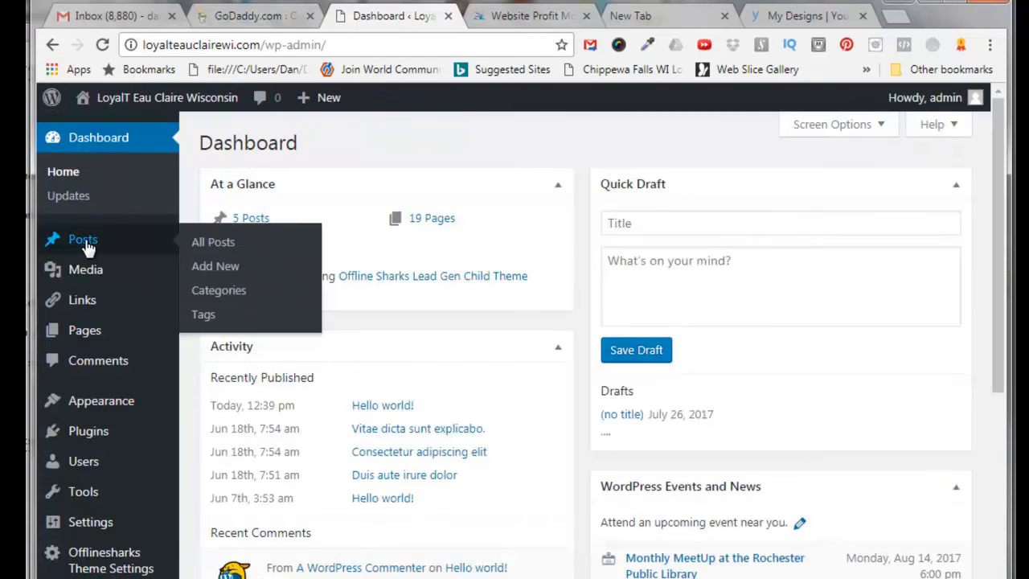
left_click(207, 242)
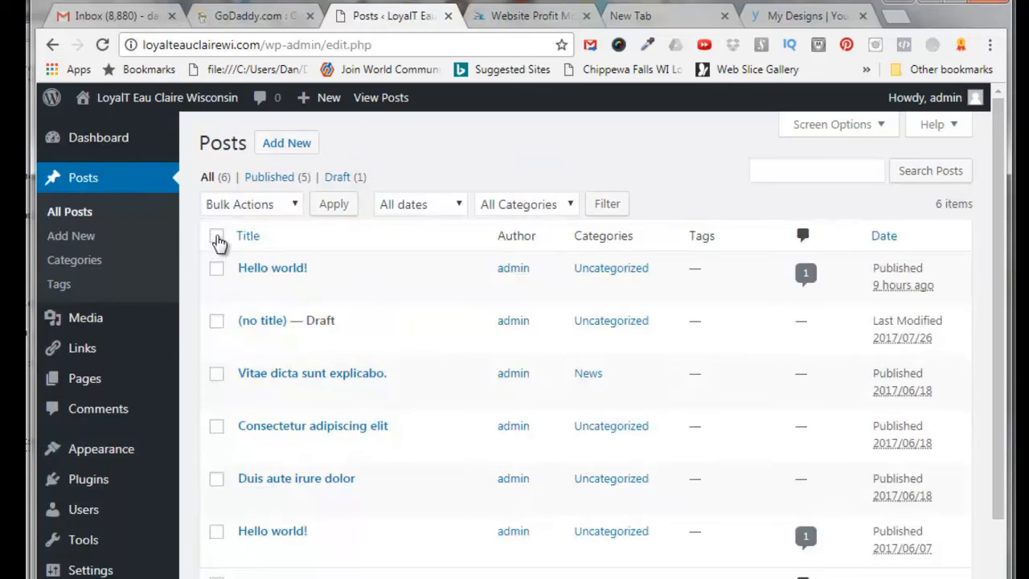
left_click(217, 237)
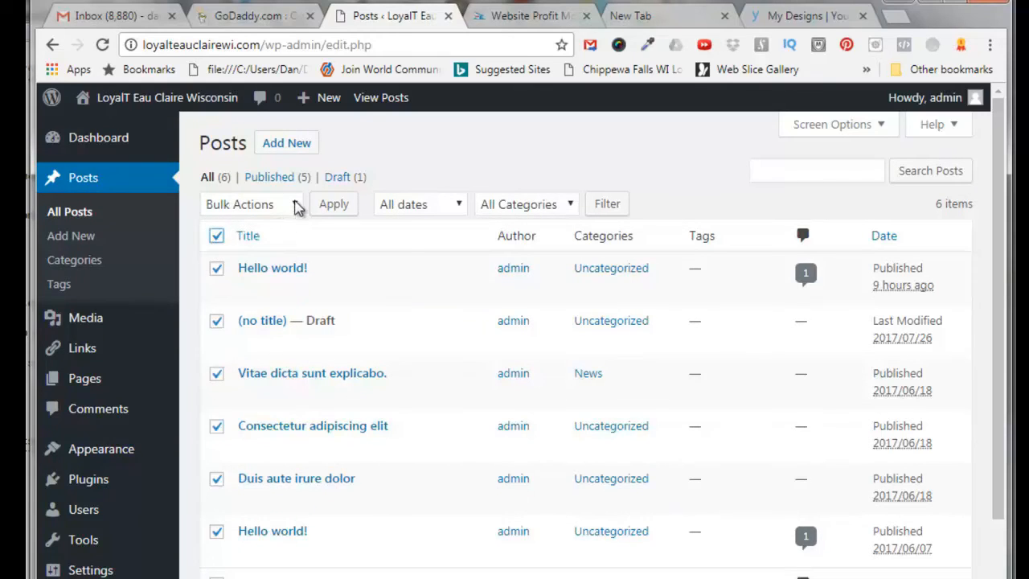
left_click(296, 205)
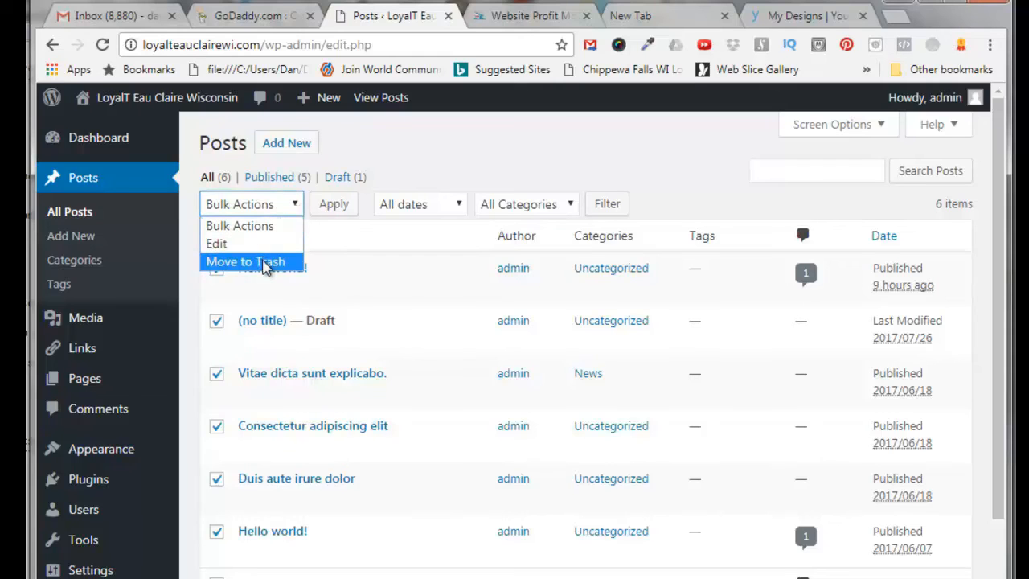
left_click(267, 262)
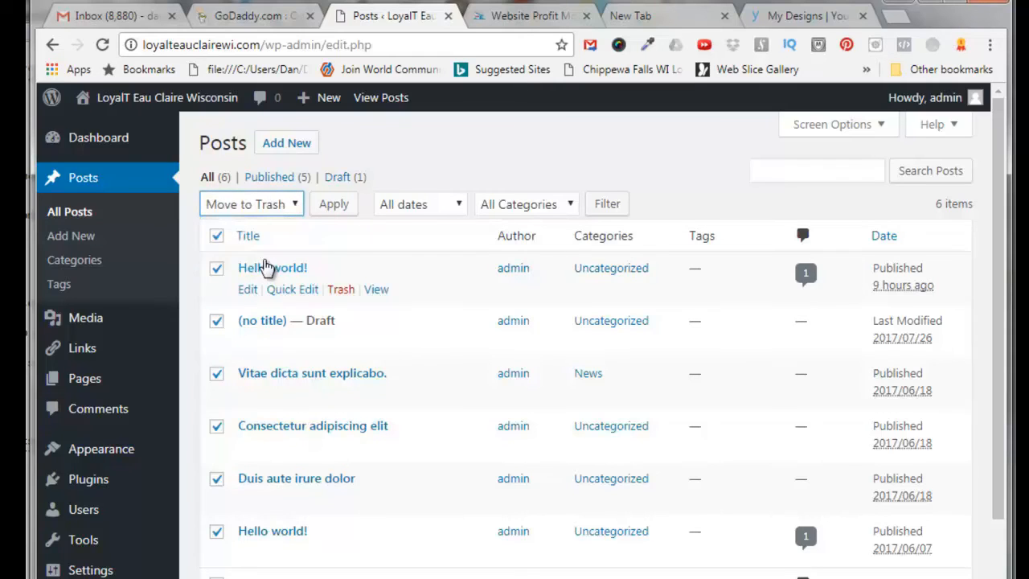
left_click(336, 206)
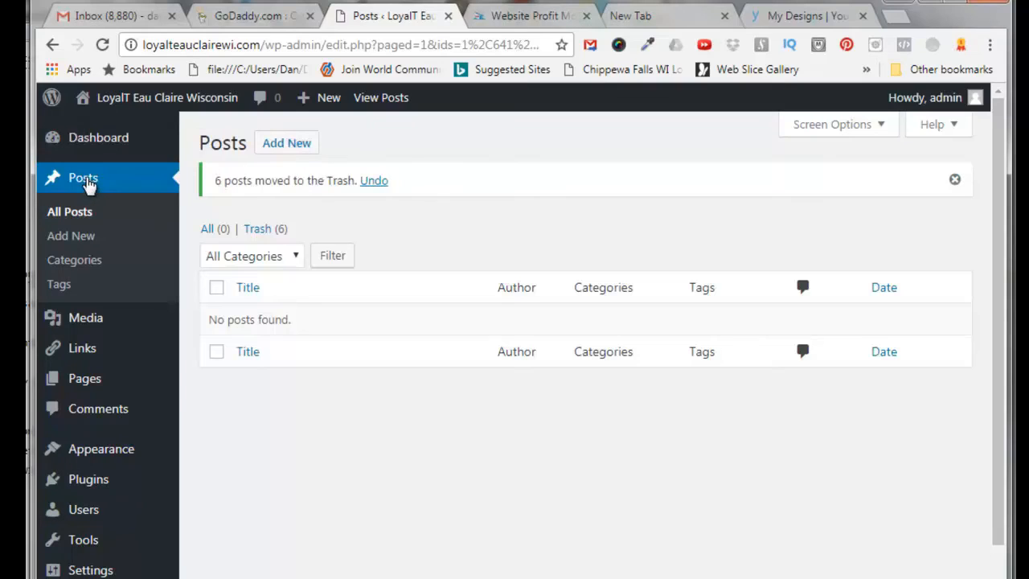
Check the live home page down to the Get In Touch section and return to the dashboard
left_click(78, 238)
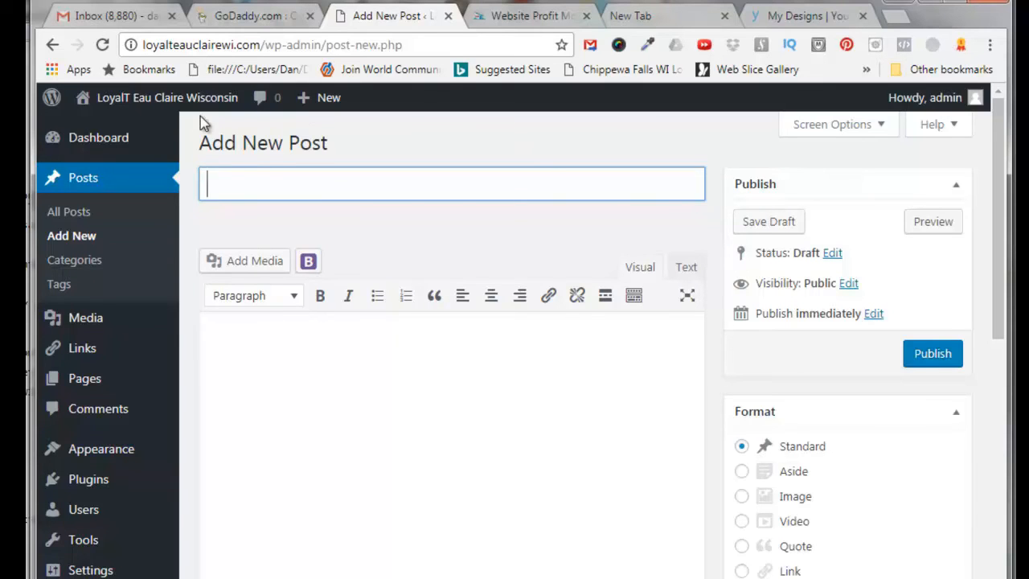
left_click(169, 98)
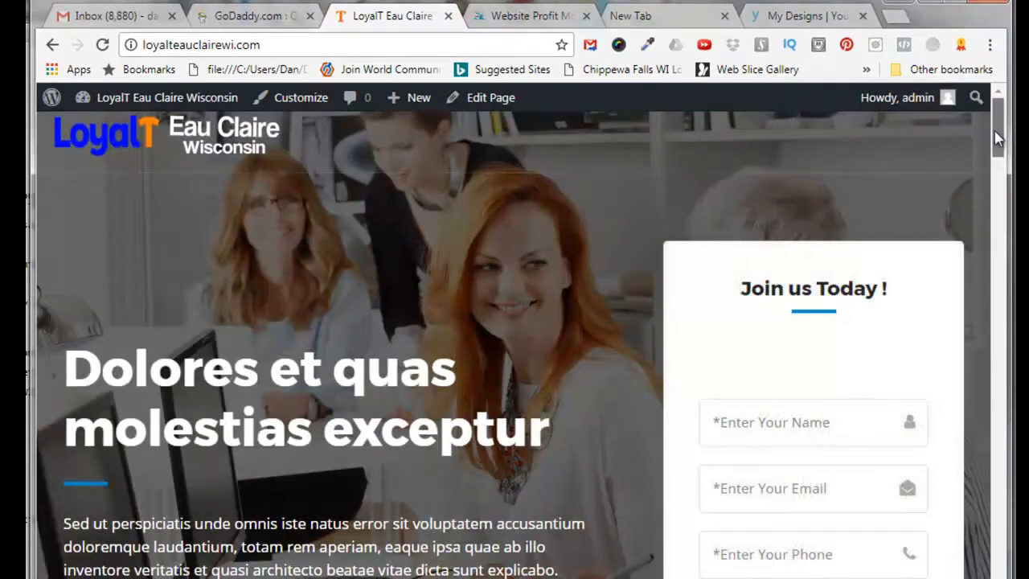
left_click_drag(996, 139, 1005, 577)
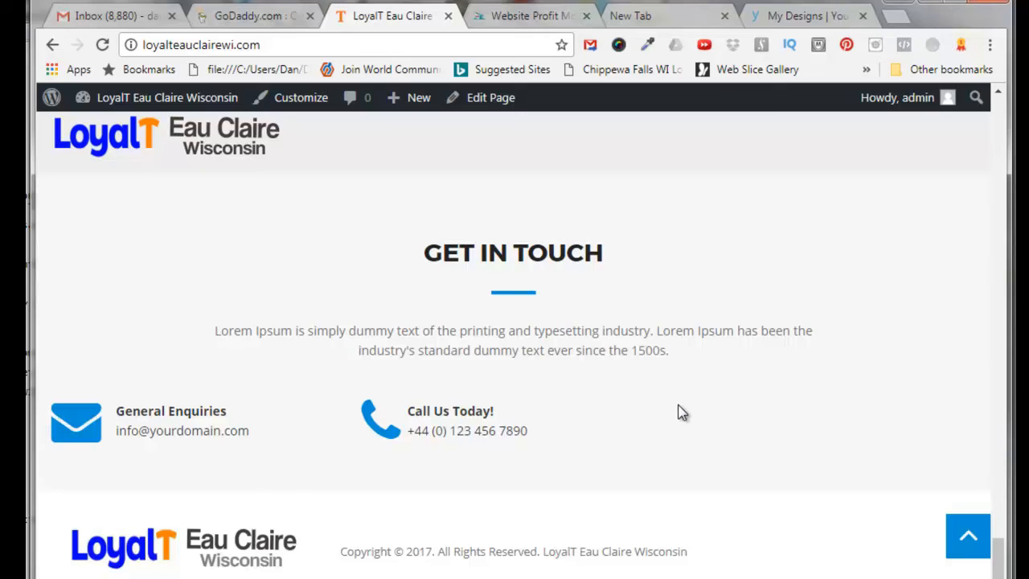
left_click_drag(997, 568, 979, 142)
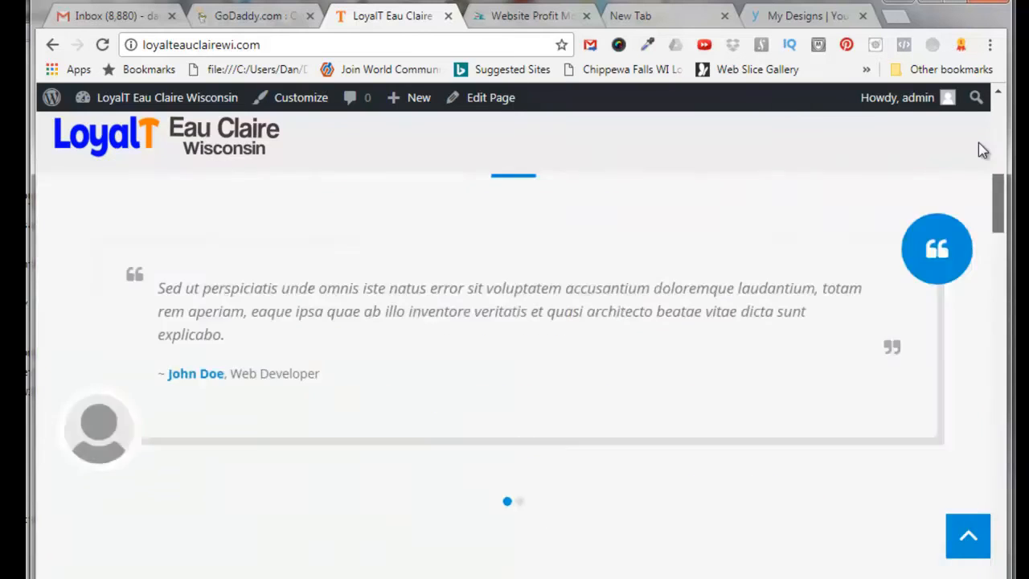
mouse_move(135, 103)
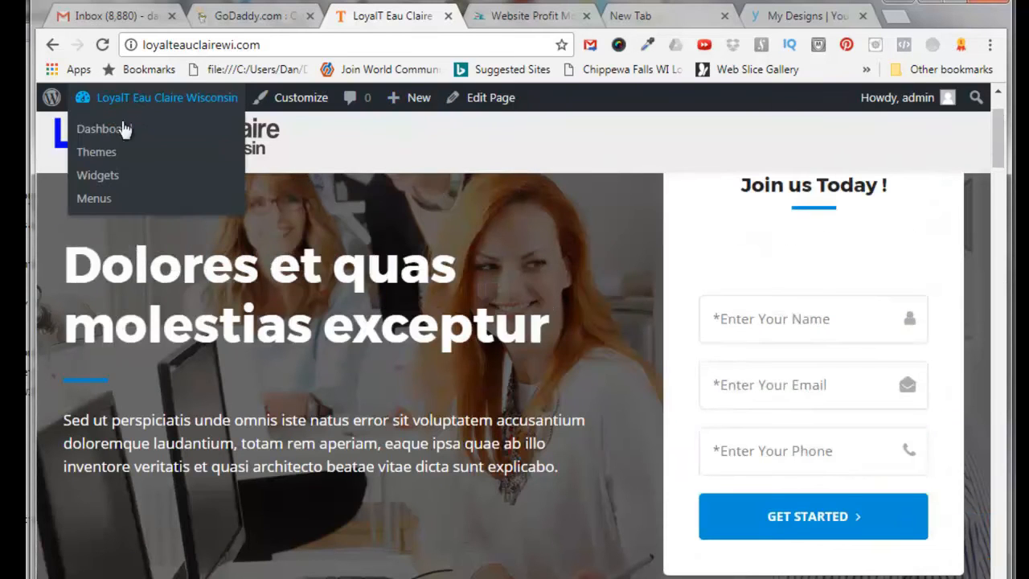
left_click(112, 137)
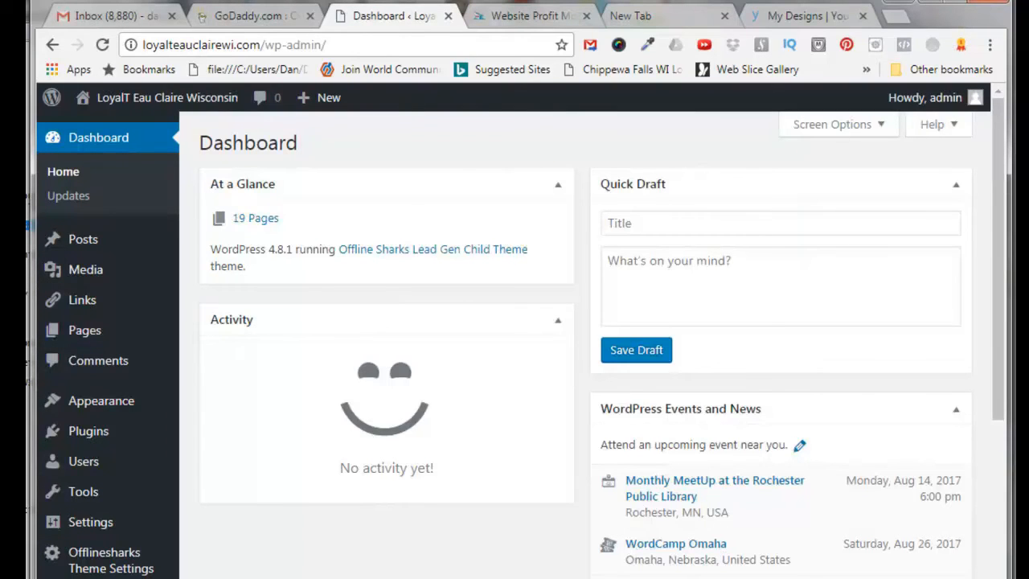
Open the My NASA Data latitude/longitude finder in a new browser tab and search for Eau Claire, Wisconsin
left_click(895, 17)
right_click(166, 45)
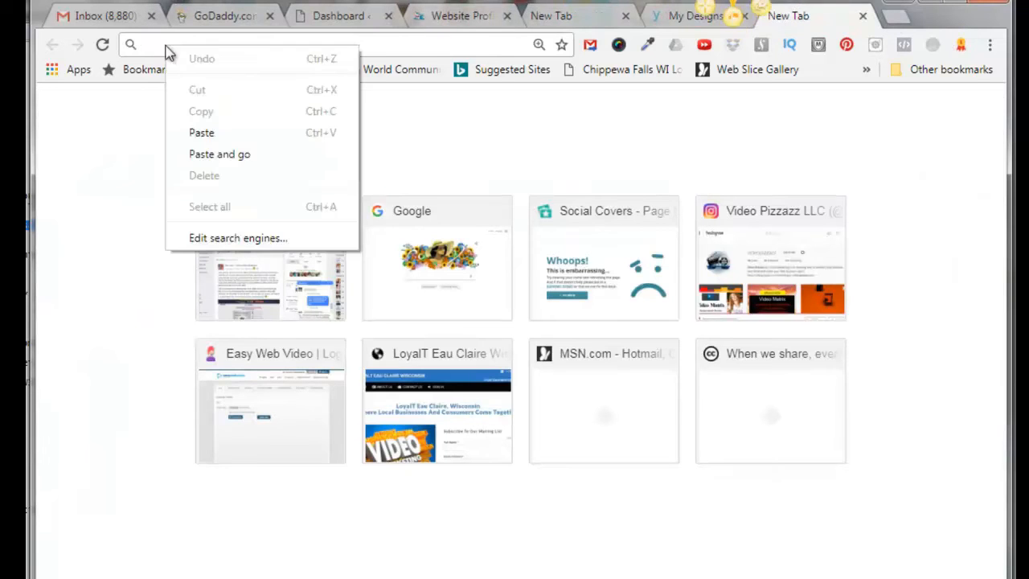
left_click(205, 153)
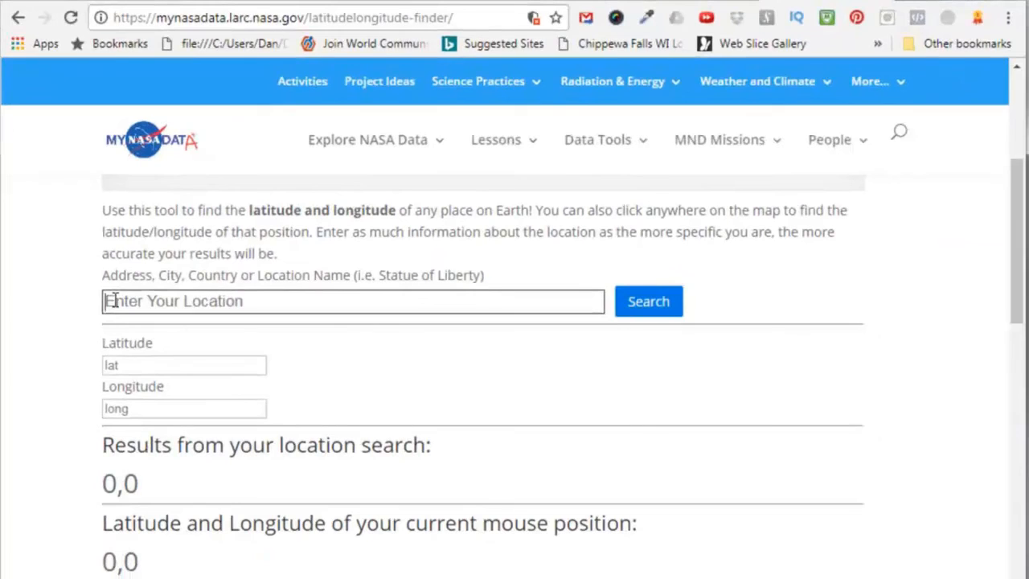
type("Eau")
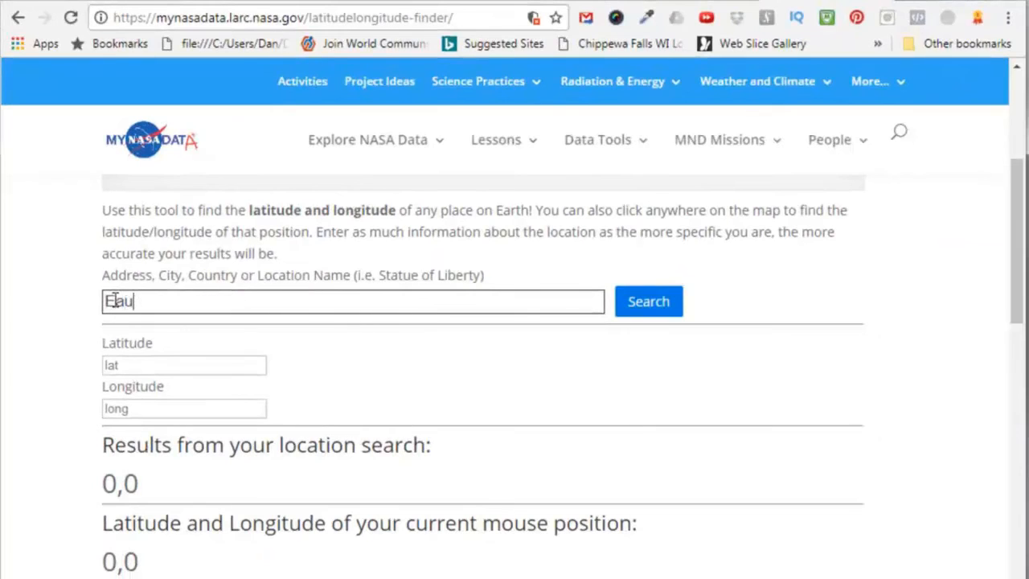
type(" Claire")
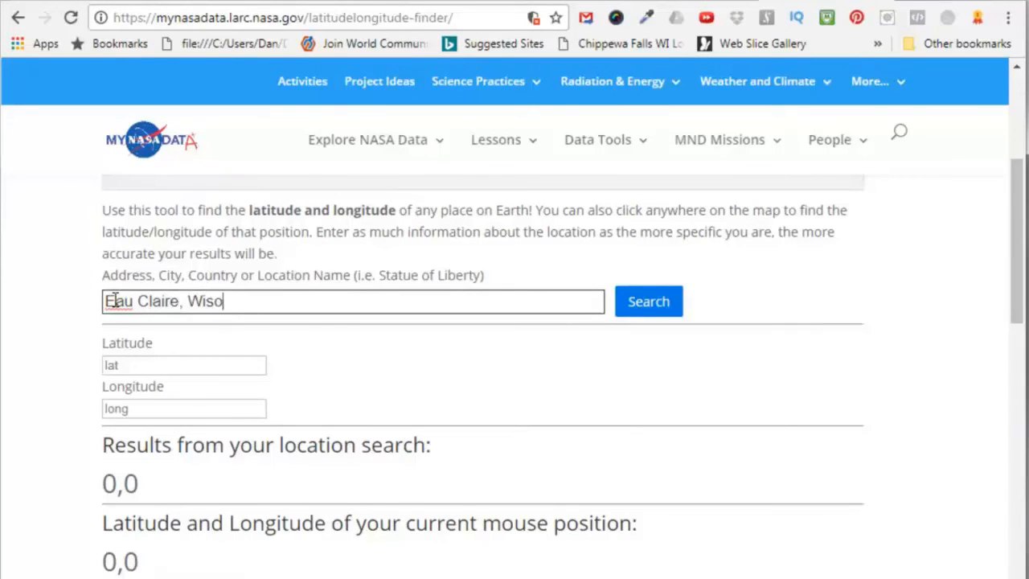
type(", Wisconsin")
left_click(648, 308)
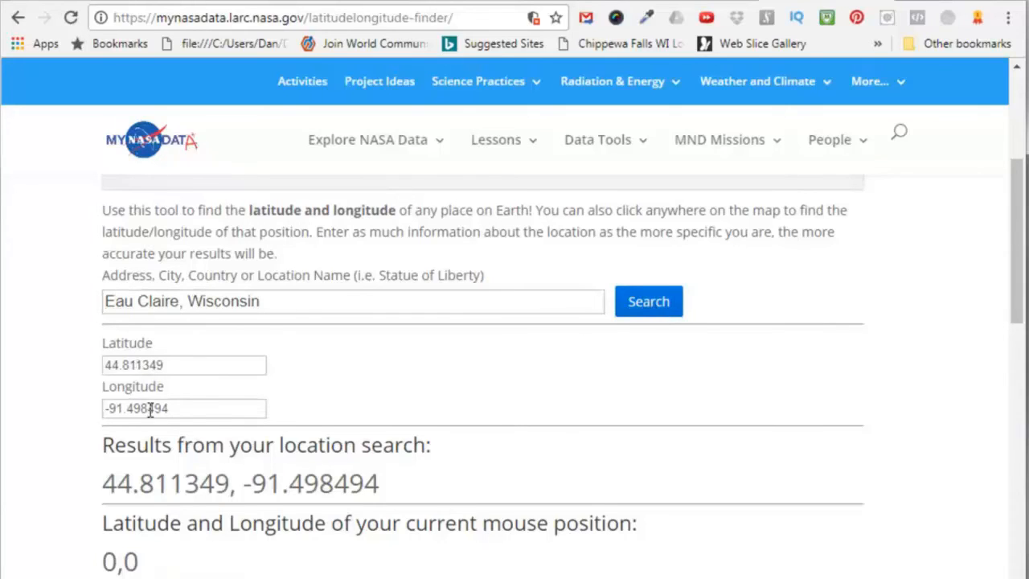
Copy the latitude and longitude result for Eau Claire and switch back to the WordPress dashboard
scroll(376, 508, "down", 1)
left_click_drag(383, 478, 117, 468)
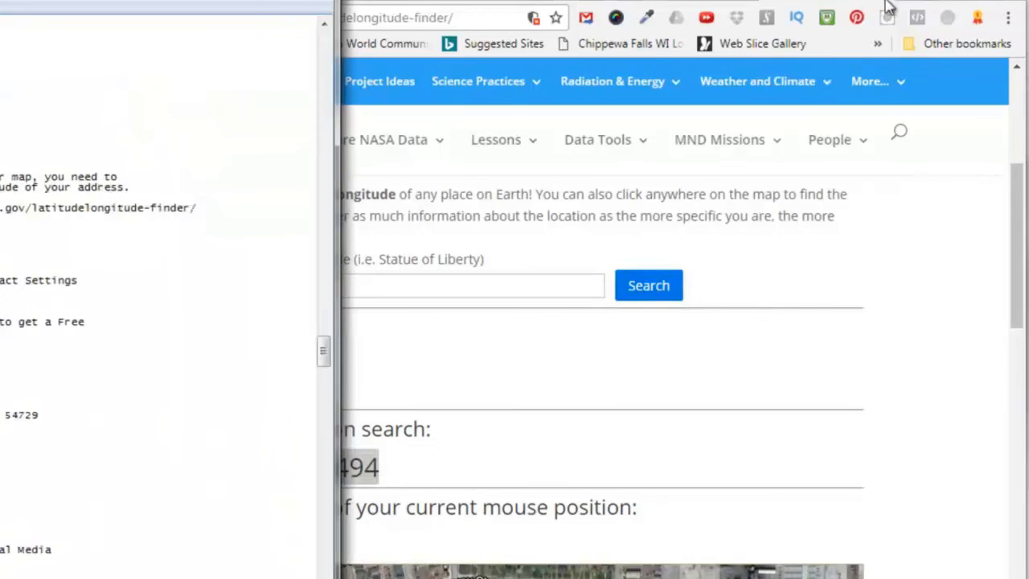
left_click(924, 2)
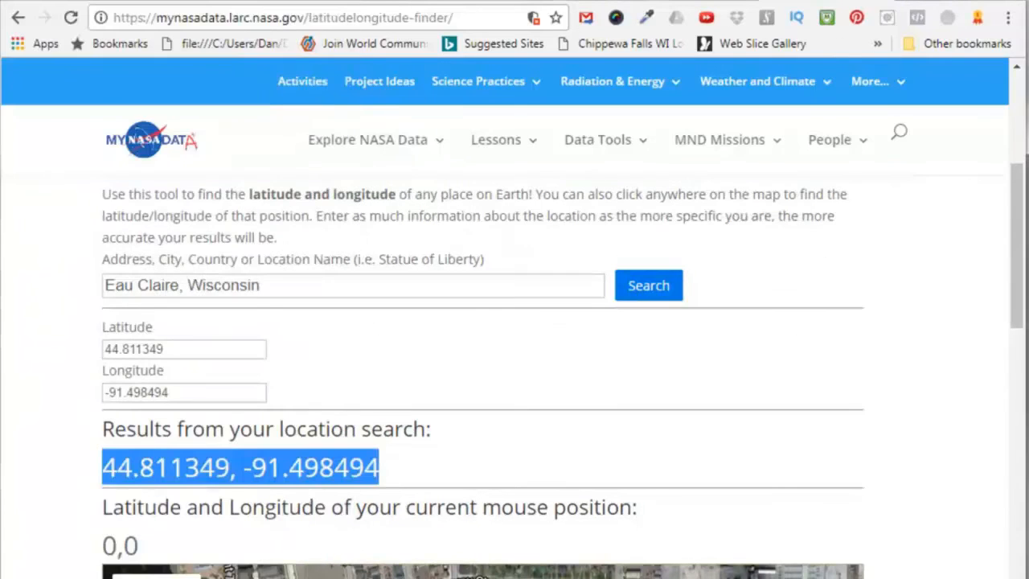
left_click(949, 2)
left_click(326, 2)
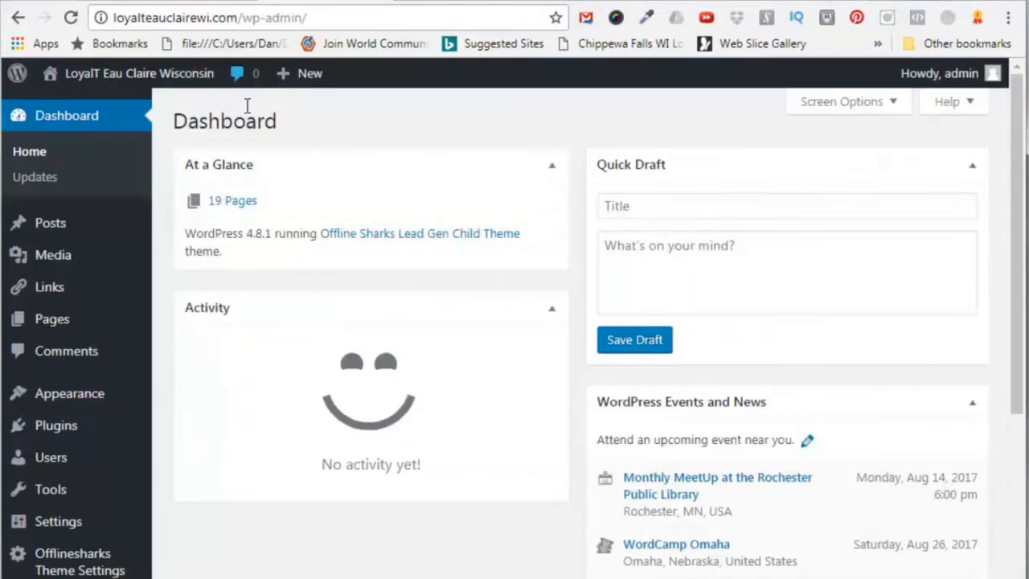
Open the Offlinesharks theme's contact settings and set the title to "Contact Us"
mouse_move(149, 320)
mouse_move(94, 568)
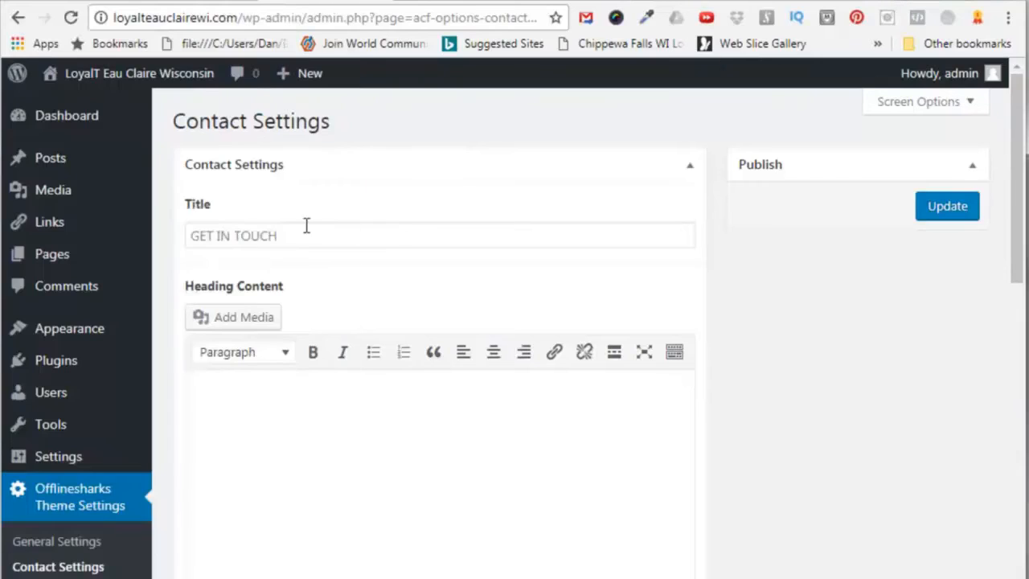
left_click(287, 241)
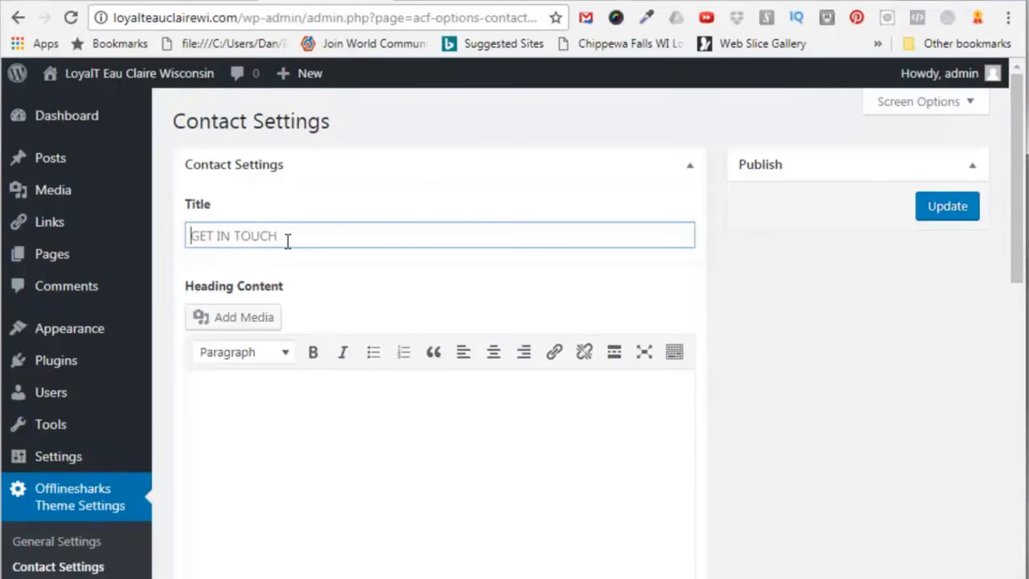
type("Contact Us")
Enter "Contact Us Today To Get a Free Consultation" as the heading content and make it bold
left_click(450, 302)
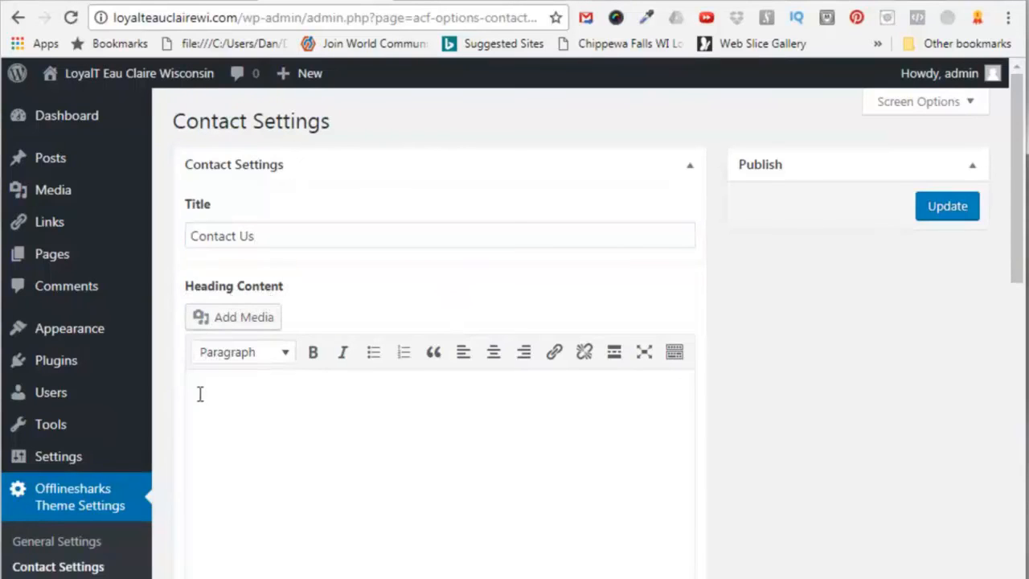
type("Contact us today to get a Free consultation")
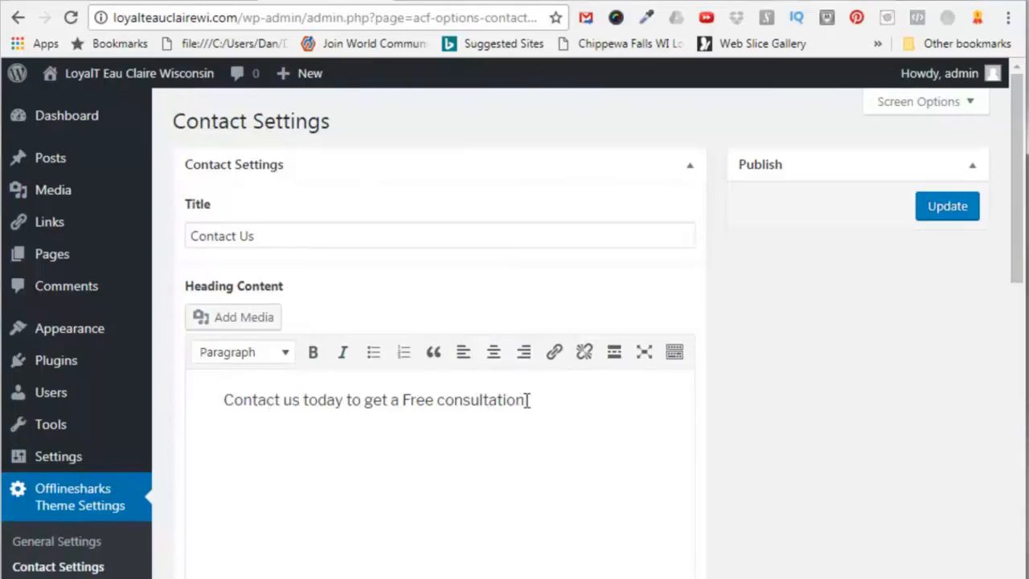
left_click_drag(527, 400, 222, 394)
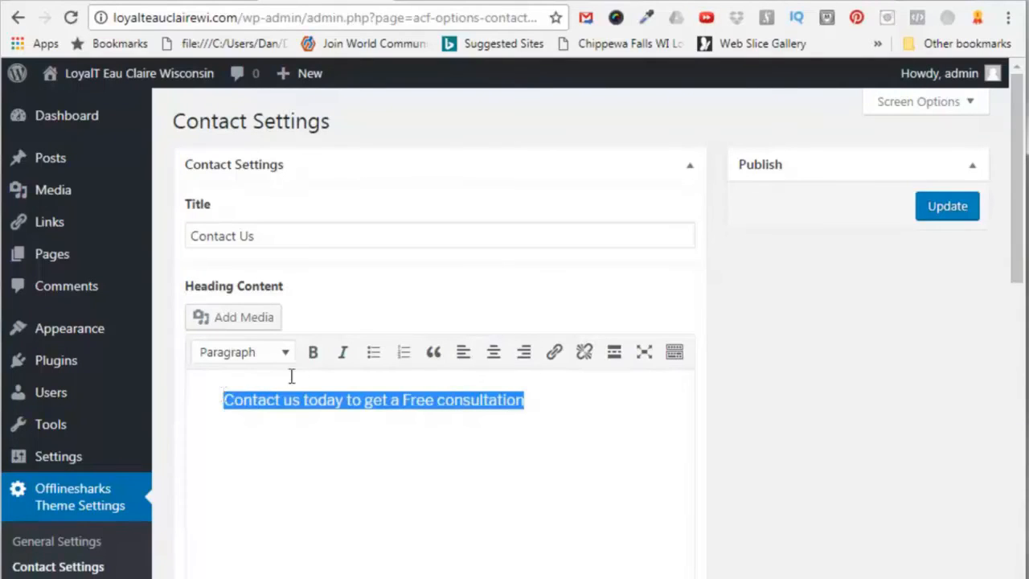
left_click(314, 353)
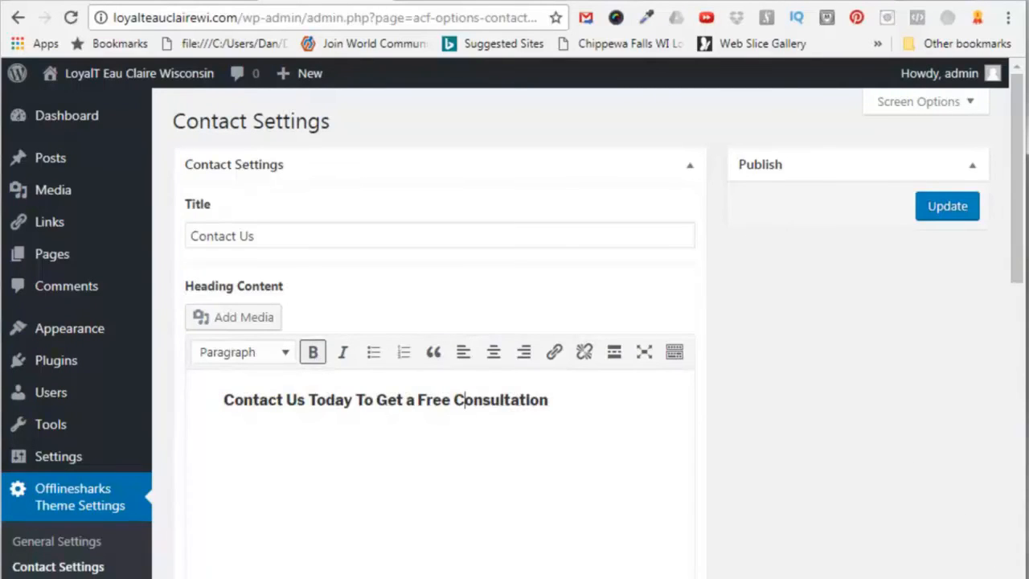
Enable phone and email, fill in the business phone, e-mail and address, set map latitude 44.811349 and longitude -91.498494, and save the contact settings
scroll(514, 321, "down", 7)
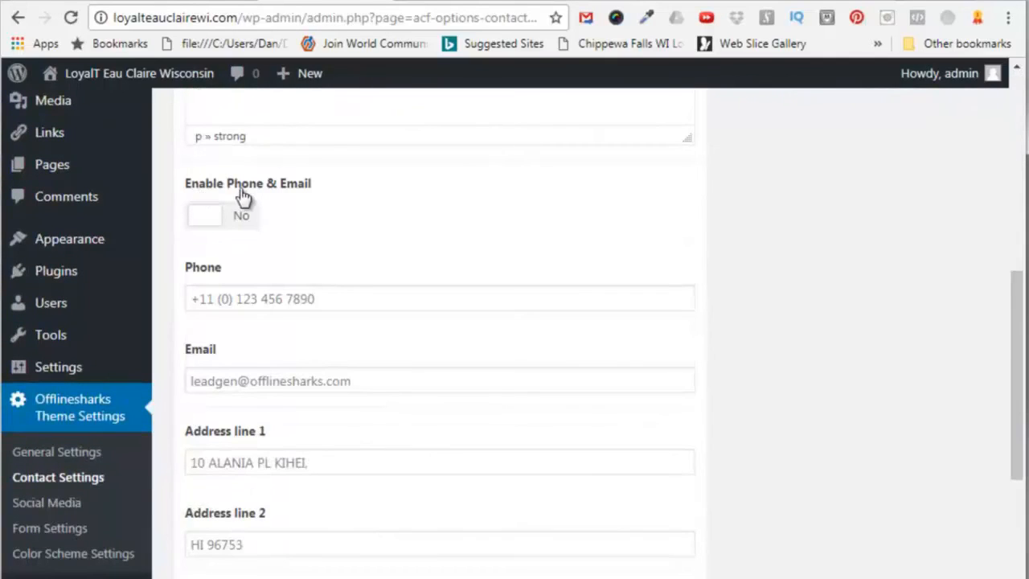
left_click(213, 225)
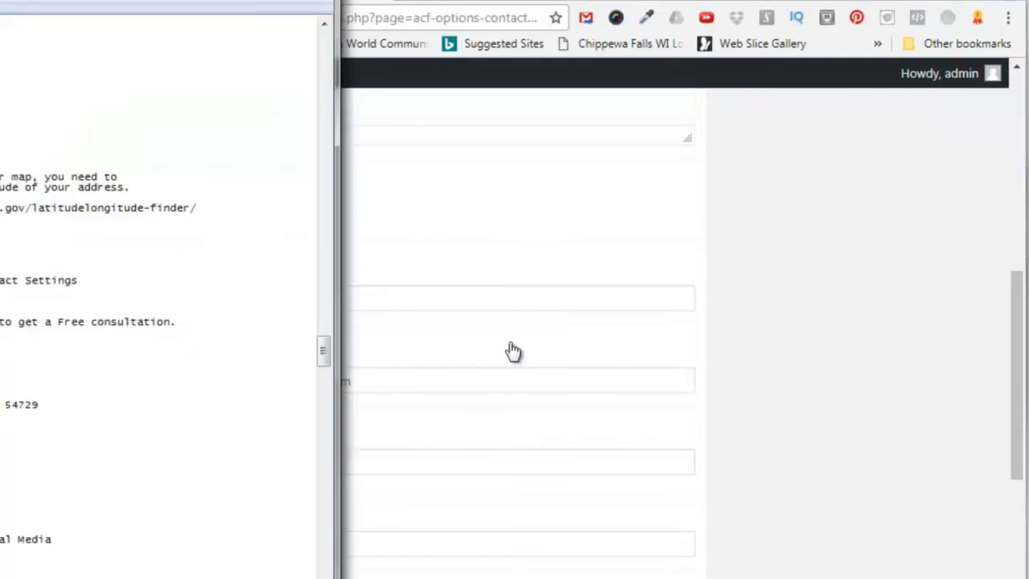
left_click(867, 295)
left_click(360, 384)
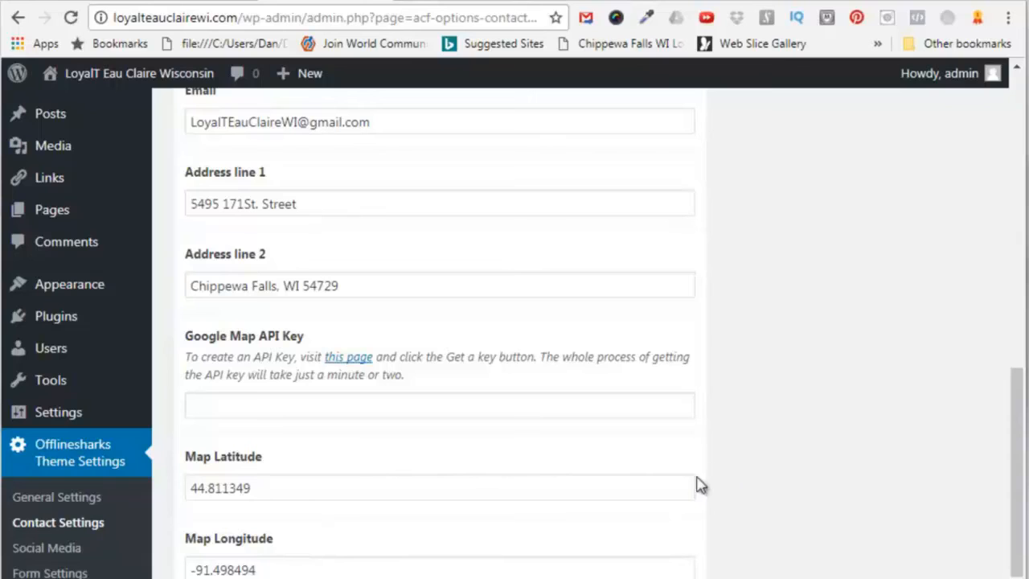
scroll(1010, 394, "down", 2)
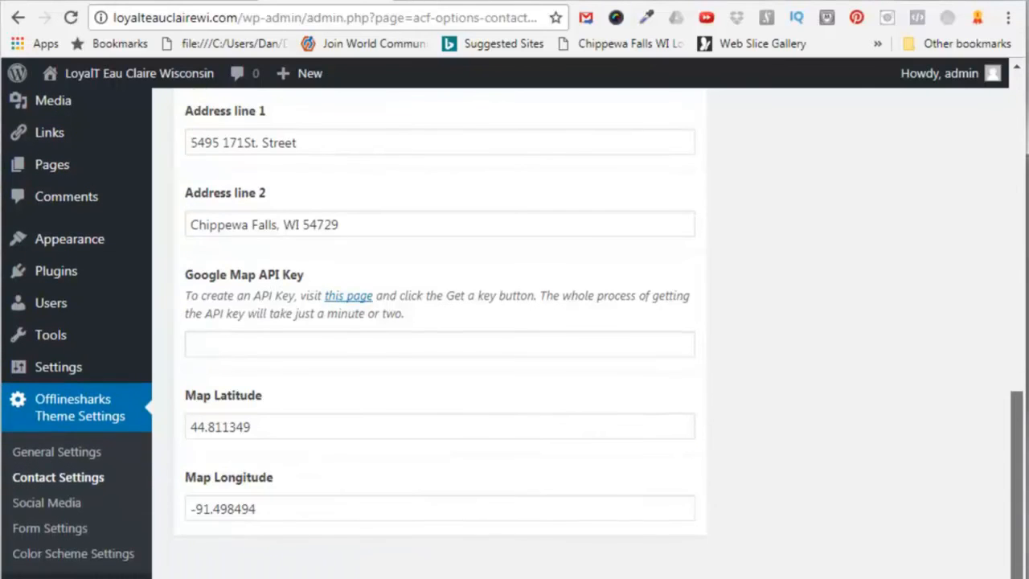
scroll(1024, 367, "up", 12)
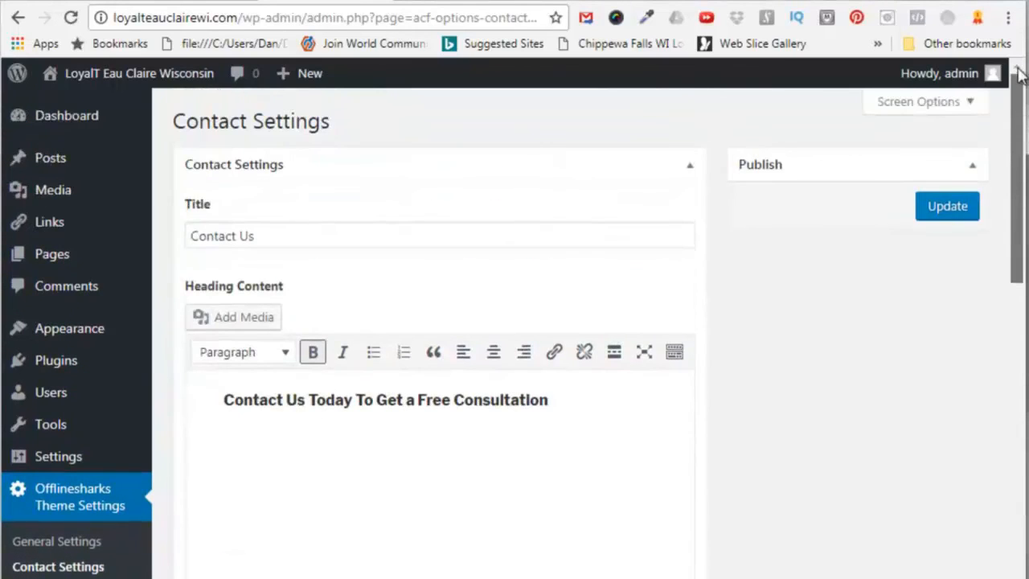
left_click(947, 207)
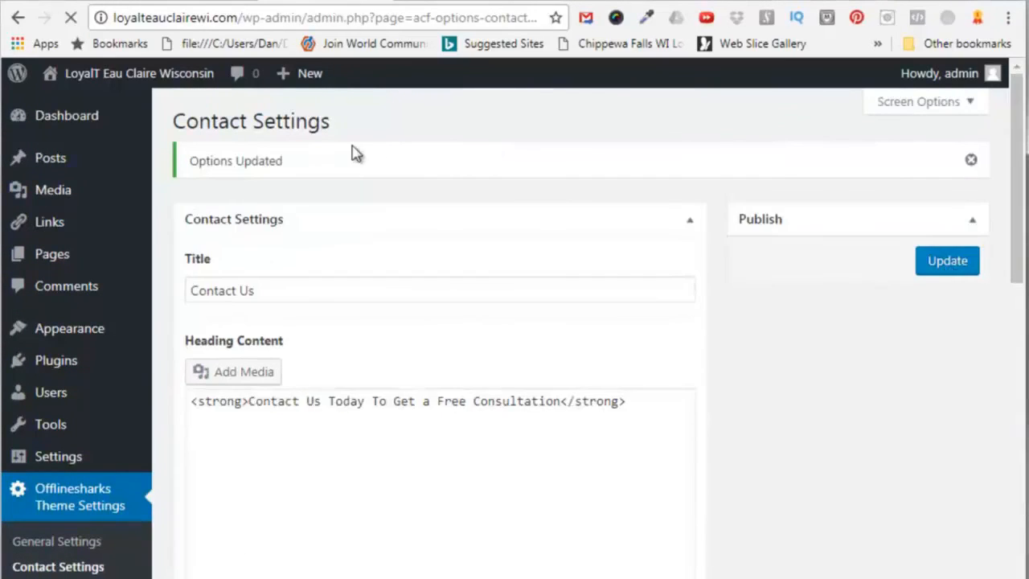
Check the contact section and map on the live site, and review the address and map fields in the contact settings
left_click(125, 78)
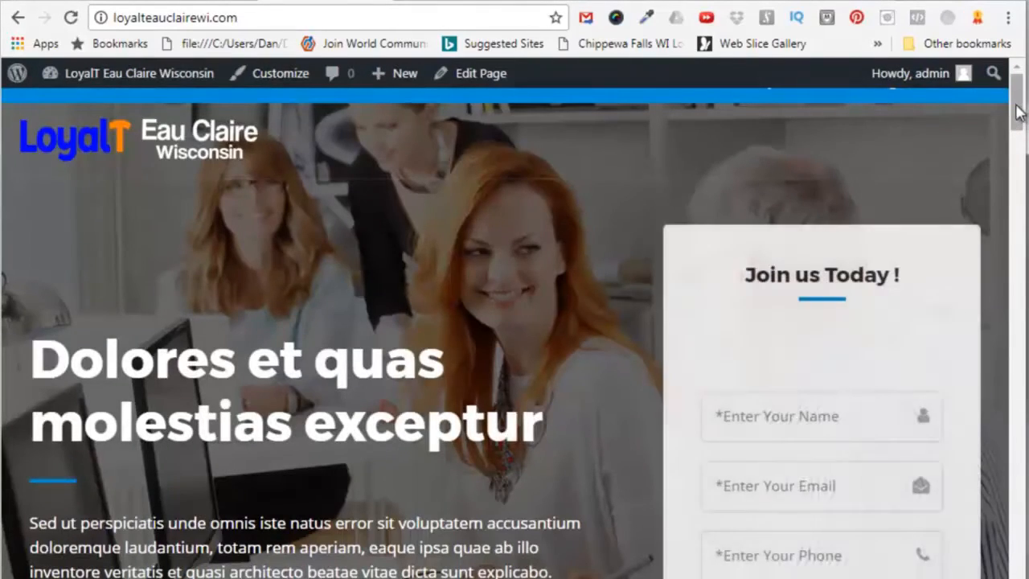
scroll(1021, 129, "down", 1)
left_click_drag(1021, 128, 1021, 543)
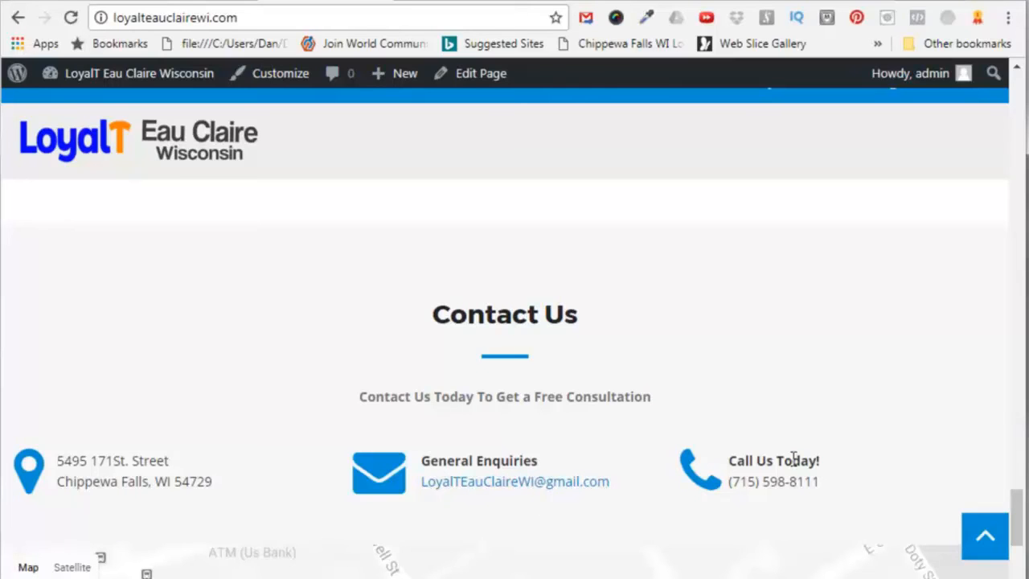
scroll(758, 494, "down", 5)
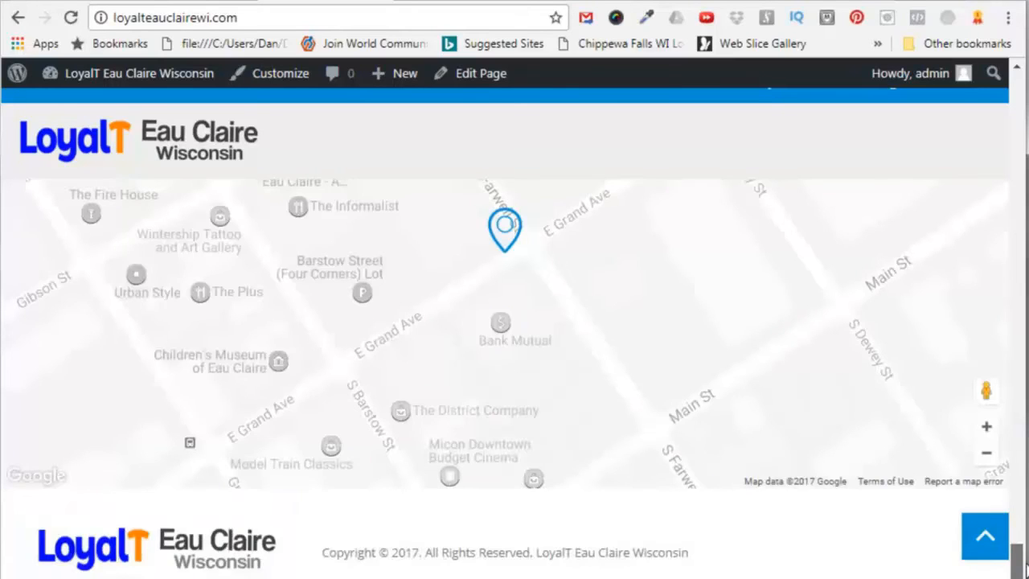
scroll(850, 517, "up", 3)
scroll(851, 516, "down", 2)
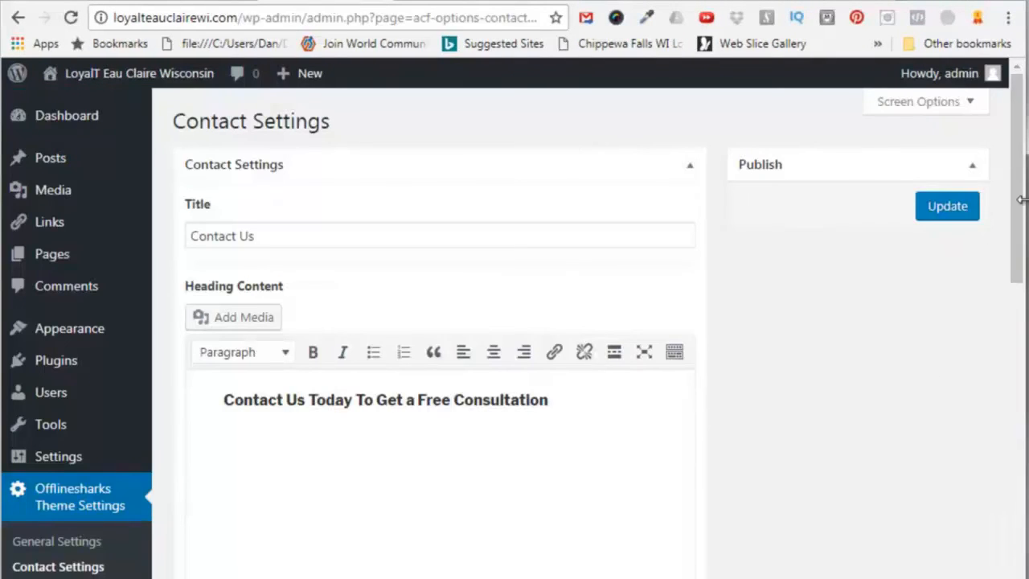
left_click_drag(1019, 199, 1018, 511)
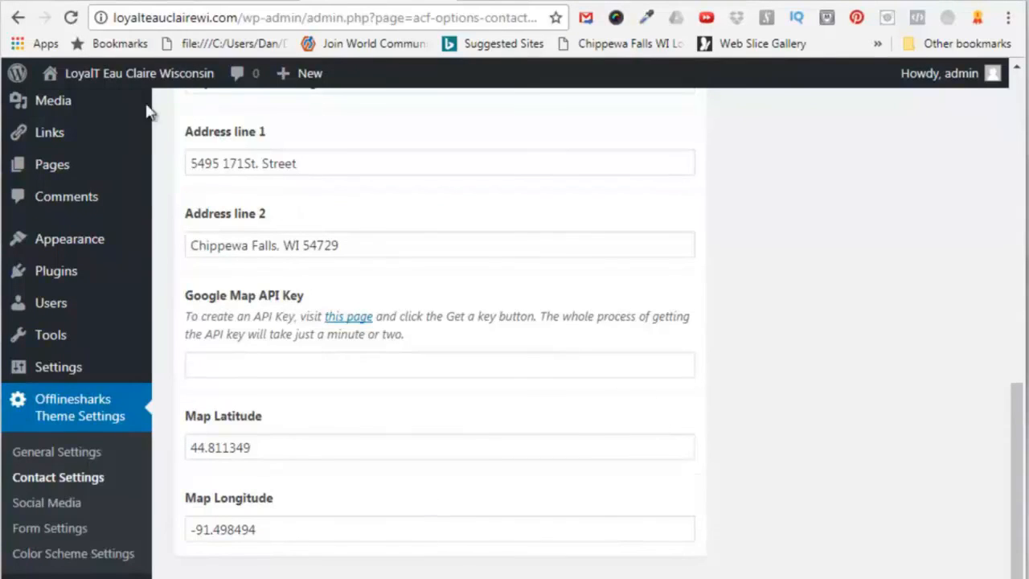
Fill in the business's Facebook, Google, LinkedIn and Twitter profile links in the theme's social media settings and save them
mouse_move(87, 83)
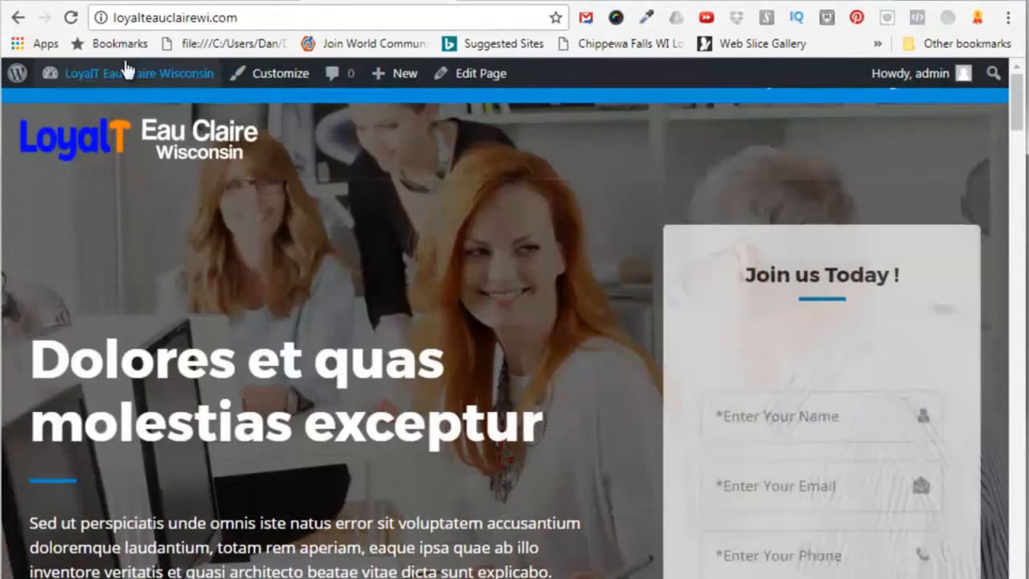
mouse_move(131, 76)
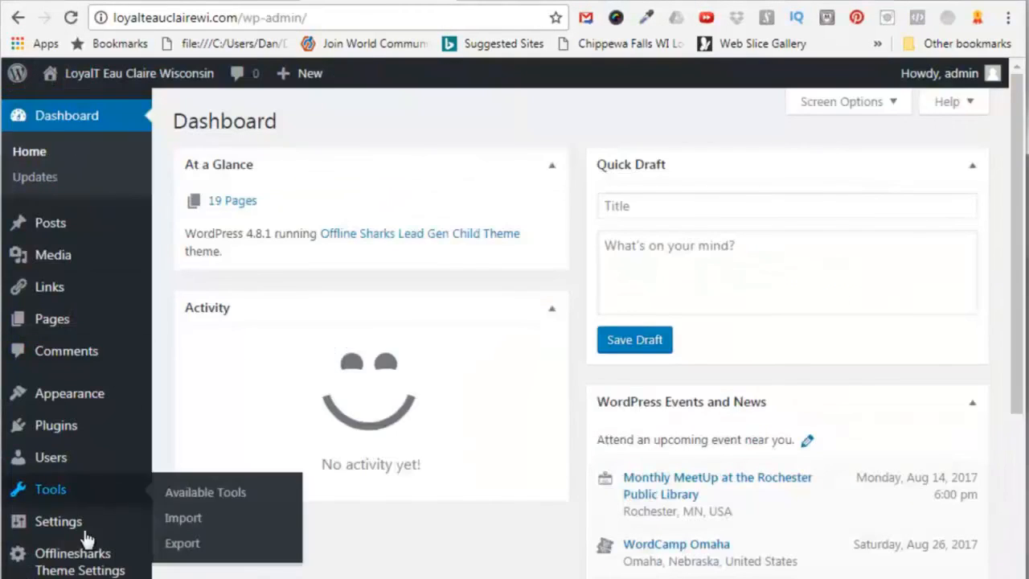
mouse_move(80, 546)
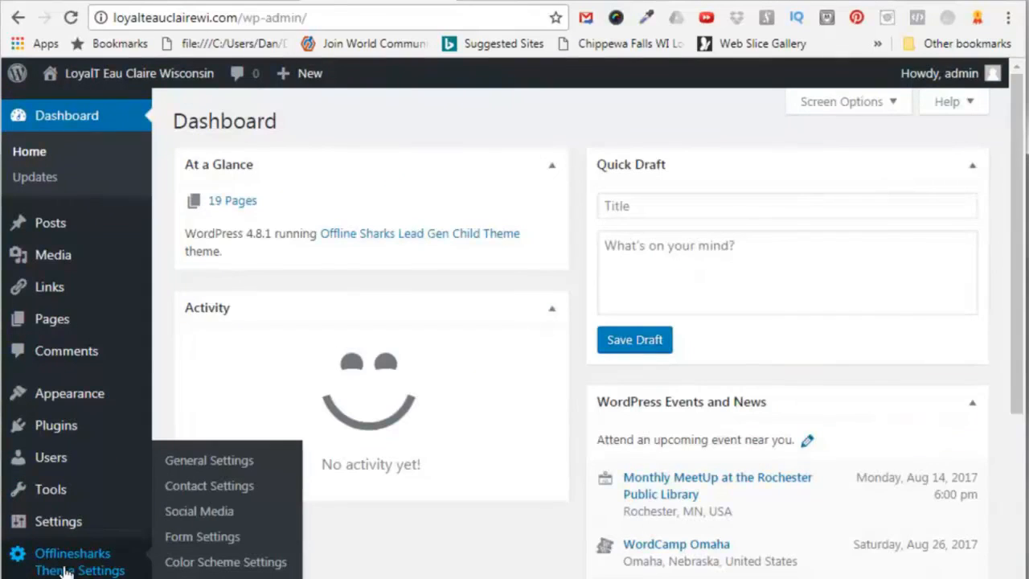
left_click(201, 513)
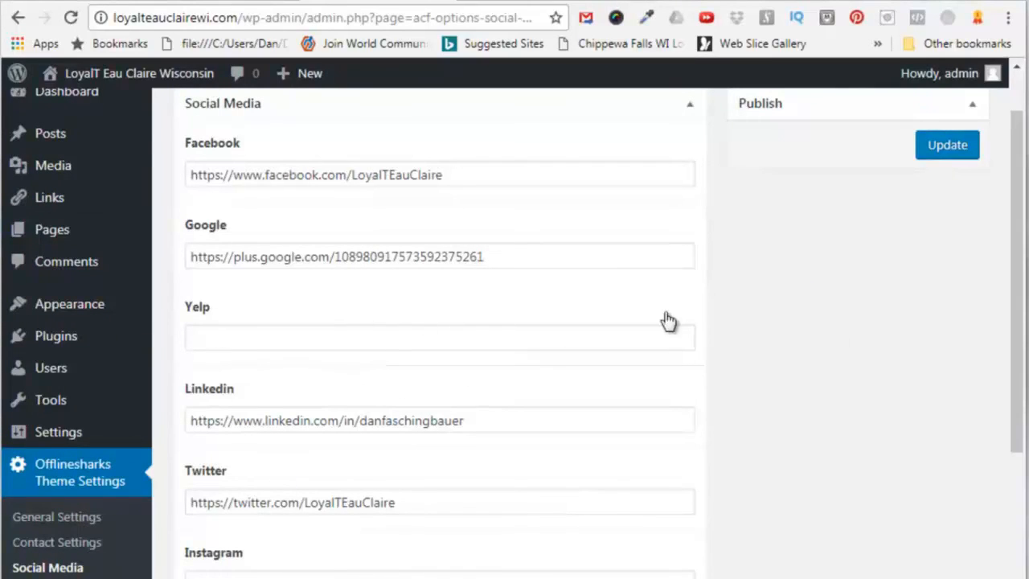
left_click_drag(1018, 307, 1004, 233)
left_click(939, 210)
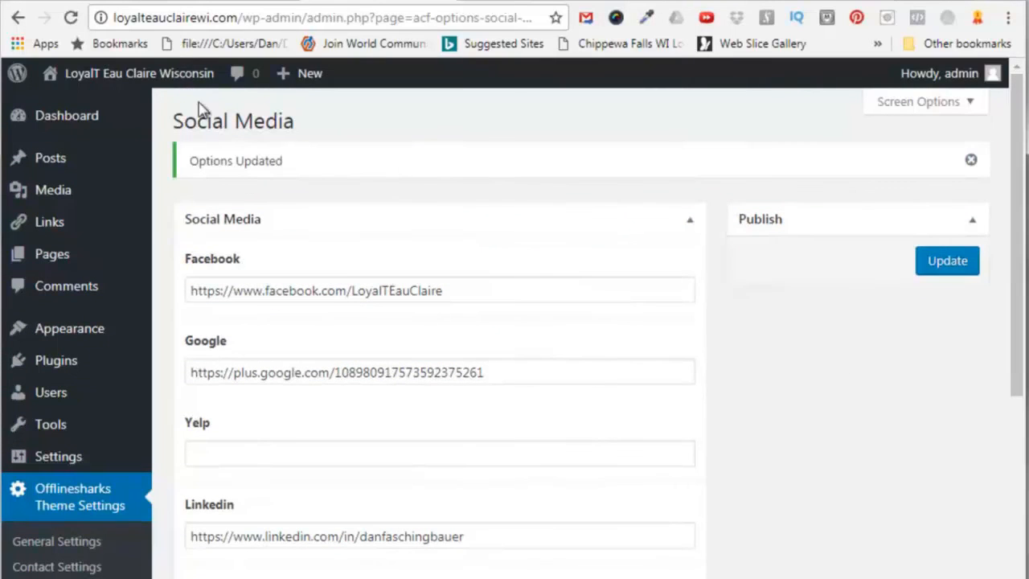
Check the social icons in the live site's footer, test the Facebook link, and return to the site
left_click(145, 68)
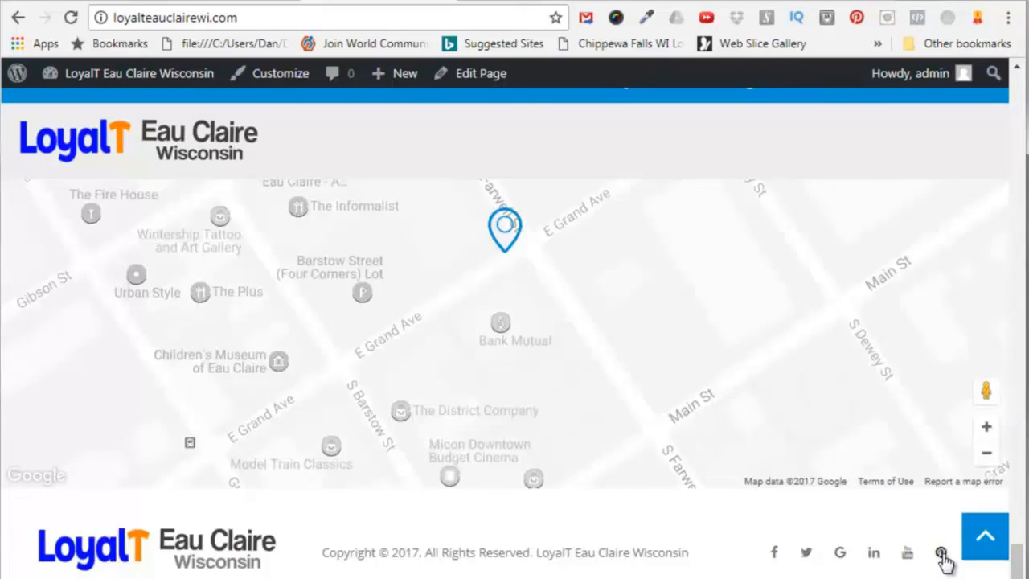
left_click(775, 555)
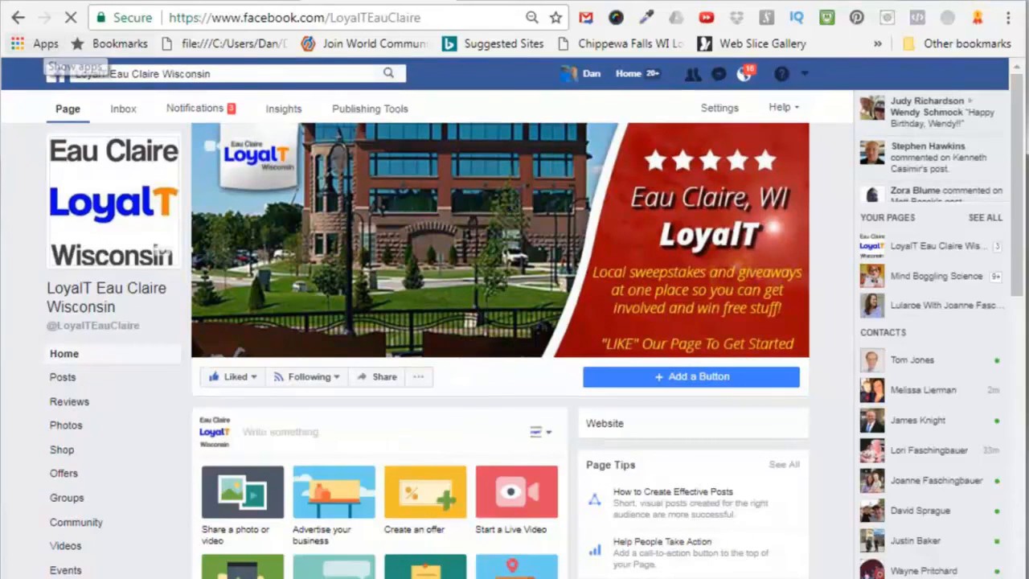
left_click(18, 17)
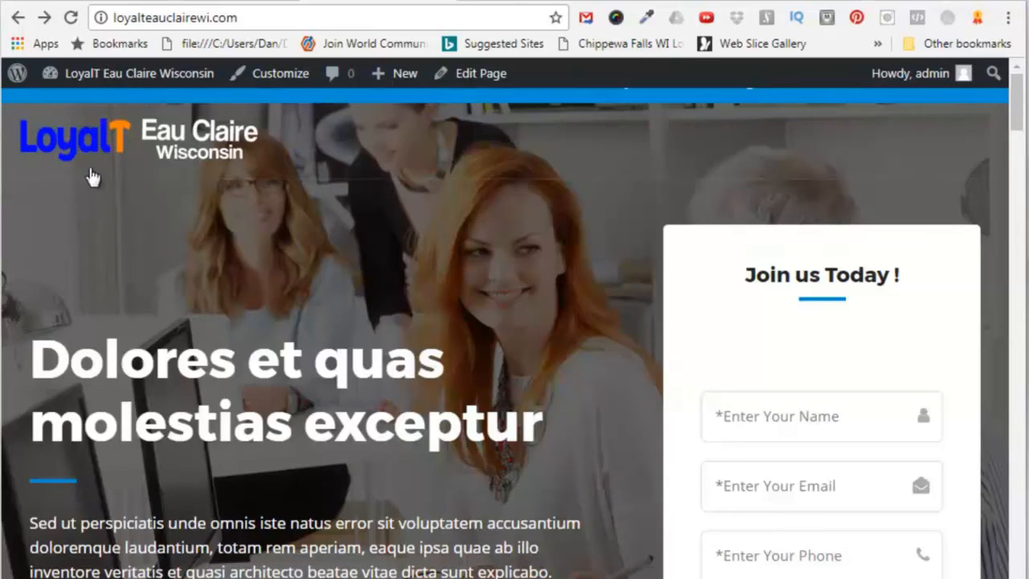
Try activating custom color in the theme's color scheme settings to review the color options, and deactivate it again
mouse_move(117, 78)
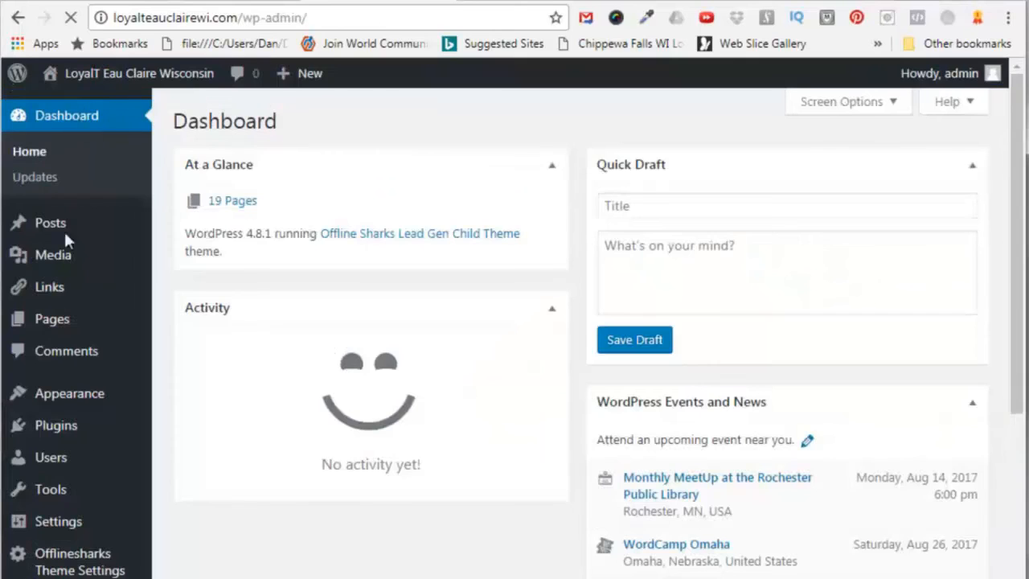
mouse_move(90, 563)
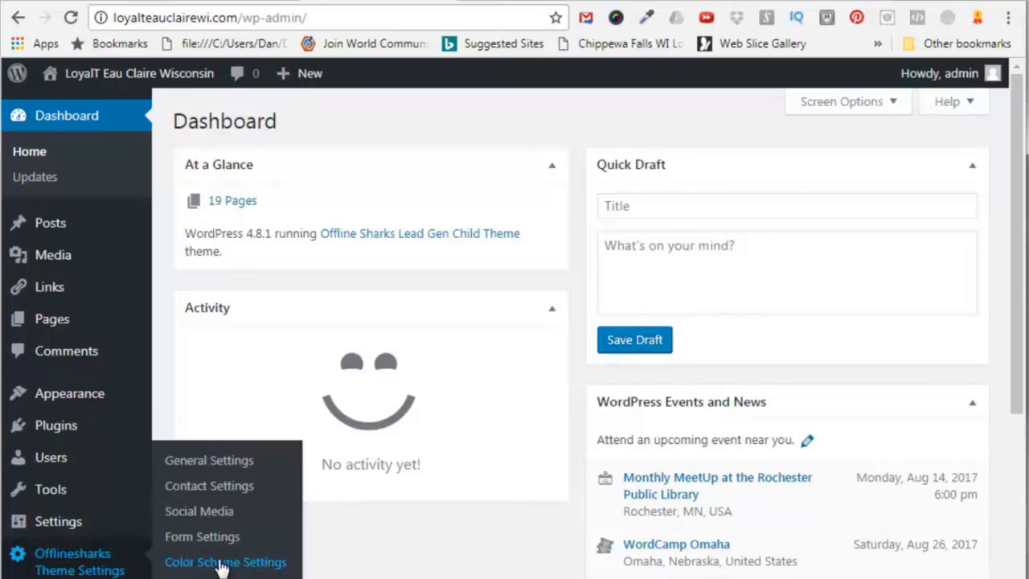
left_click(223, 564)
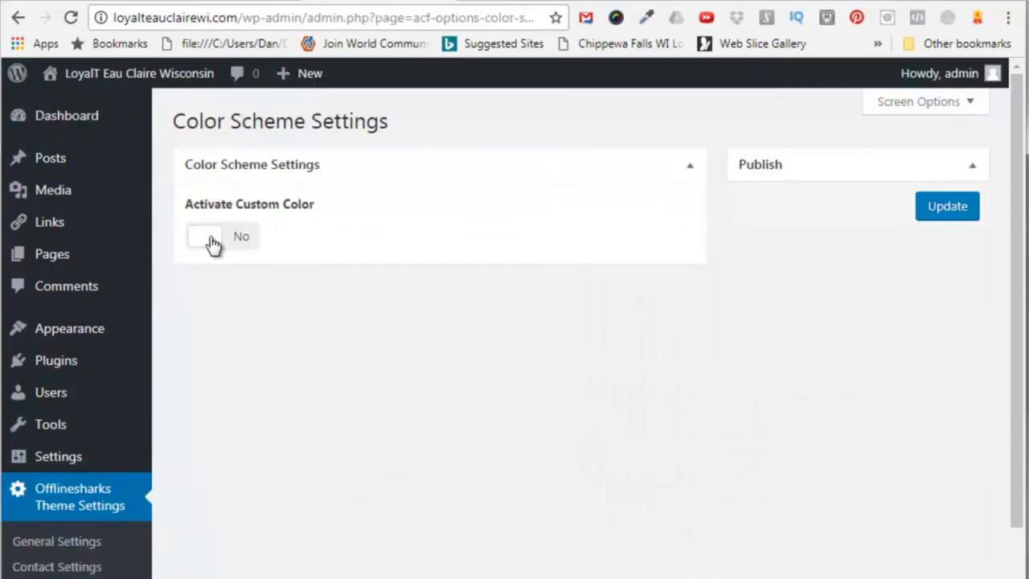
left_click(213, 240)
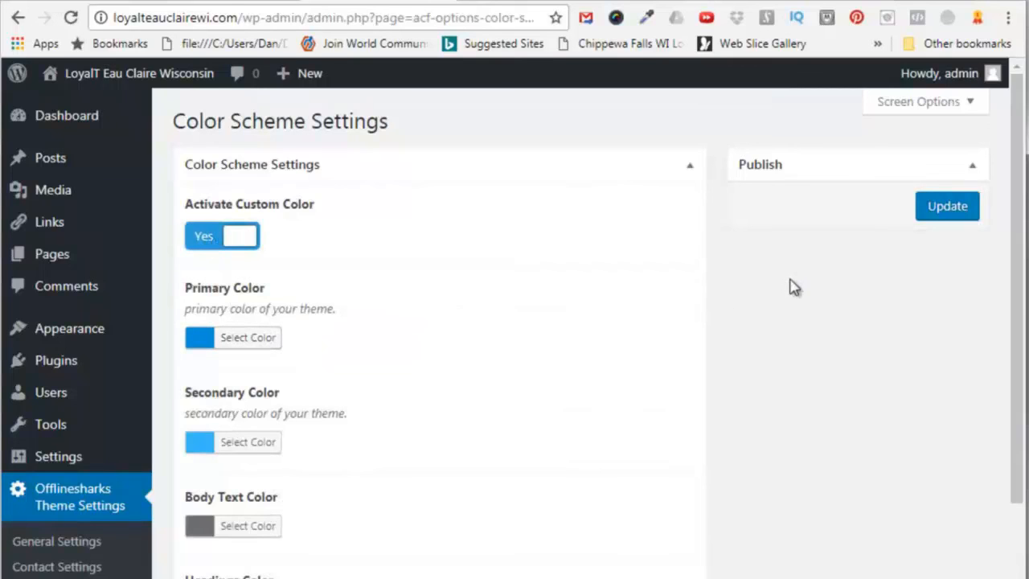
left_click_drag(1018, 187, 1017, 99)
left_click(202, 239)
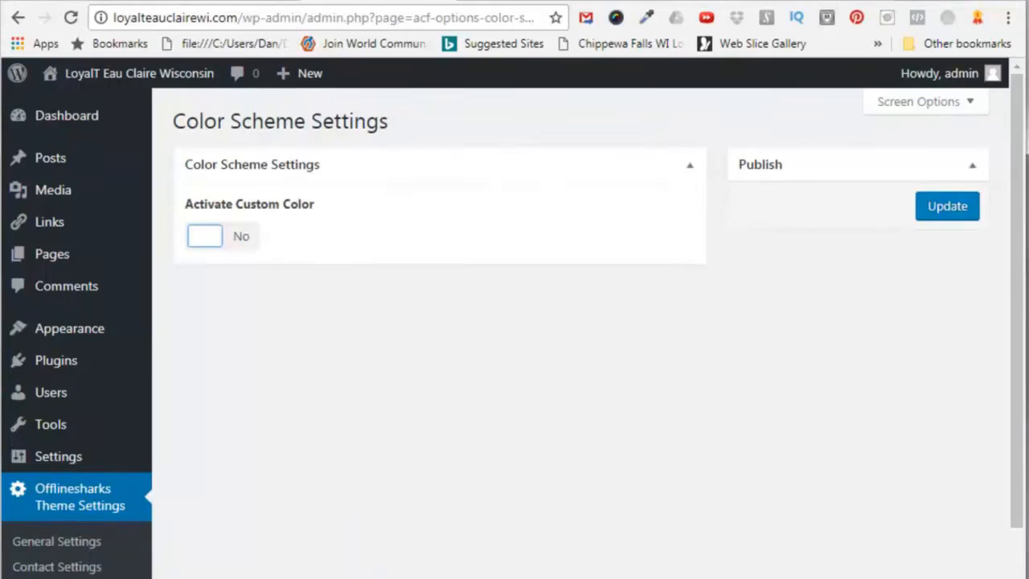
Leave the color scheme settings without saving and view the header area of the live homepage
left_click(131, 72)
left_click(587, 125)
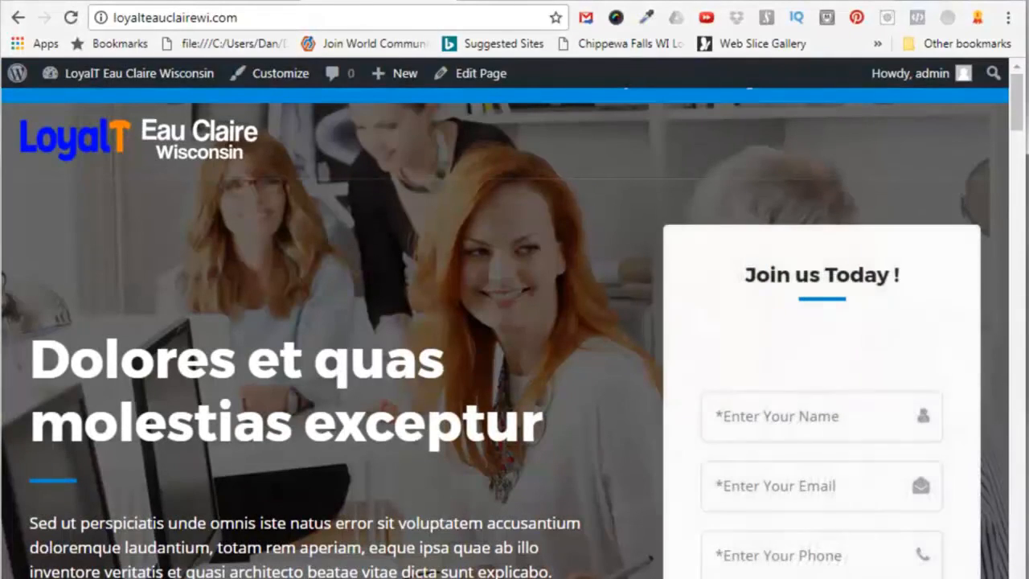
scroll(960, 252, "down", 1)
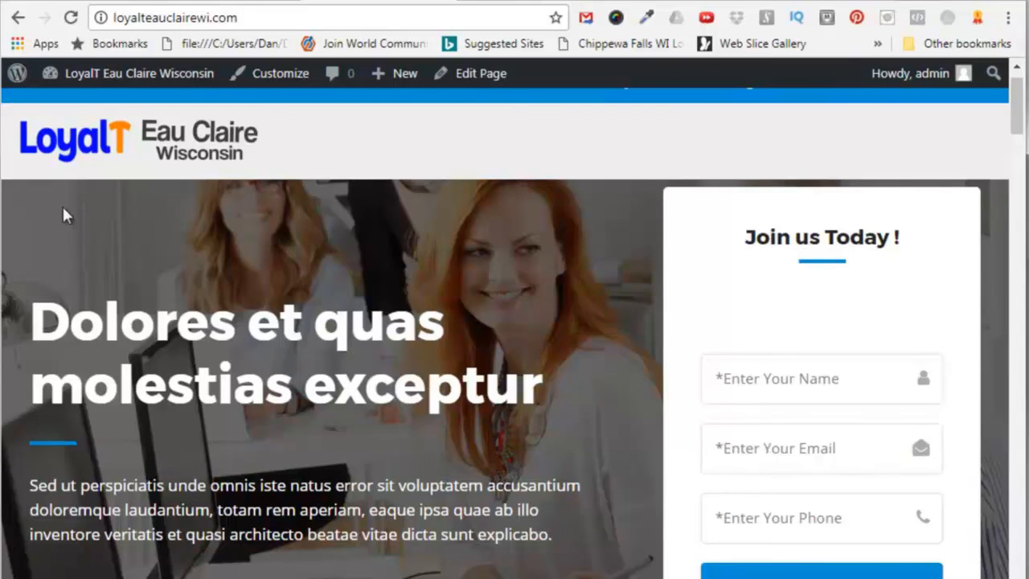
Return to the dashboard and open the general WordPress settings
mouse_move(74, 83)
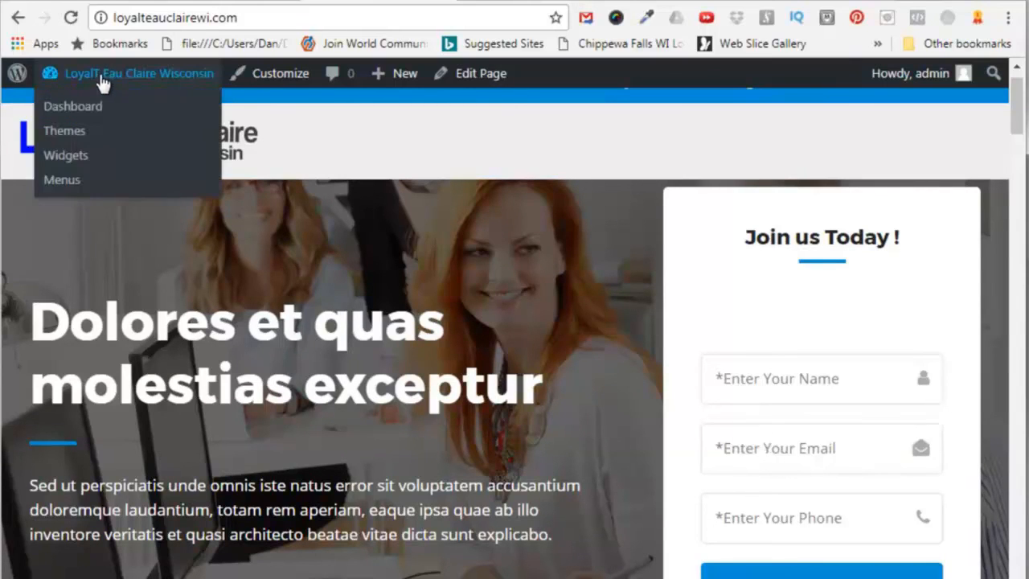
left_click(77, 110)
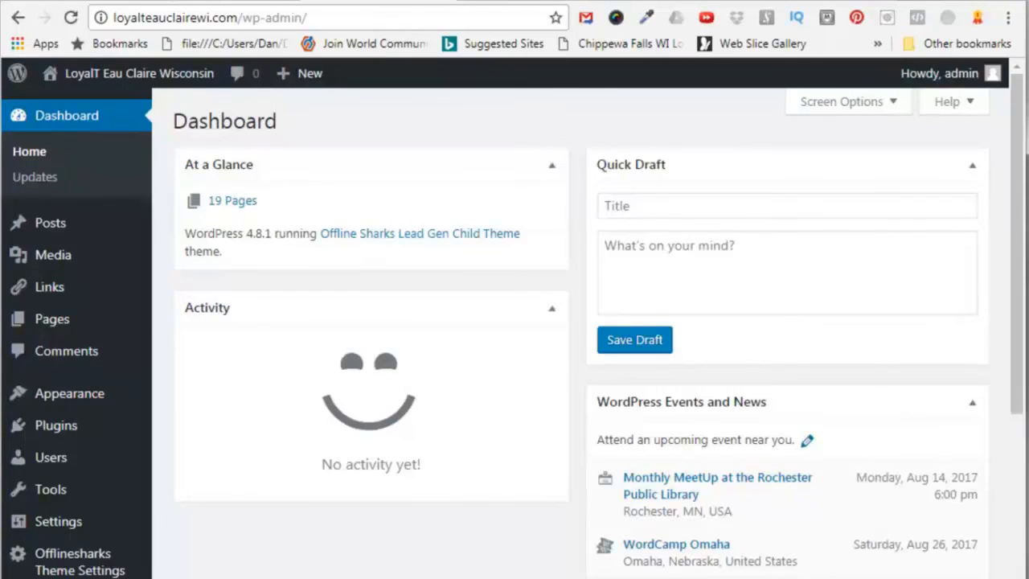
mouse_move(30, 528)
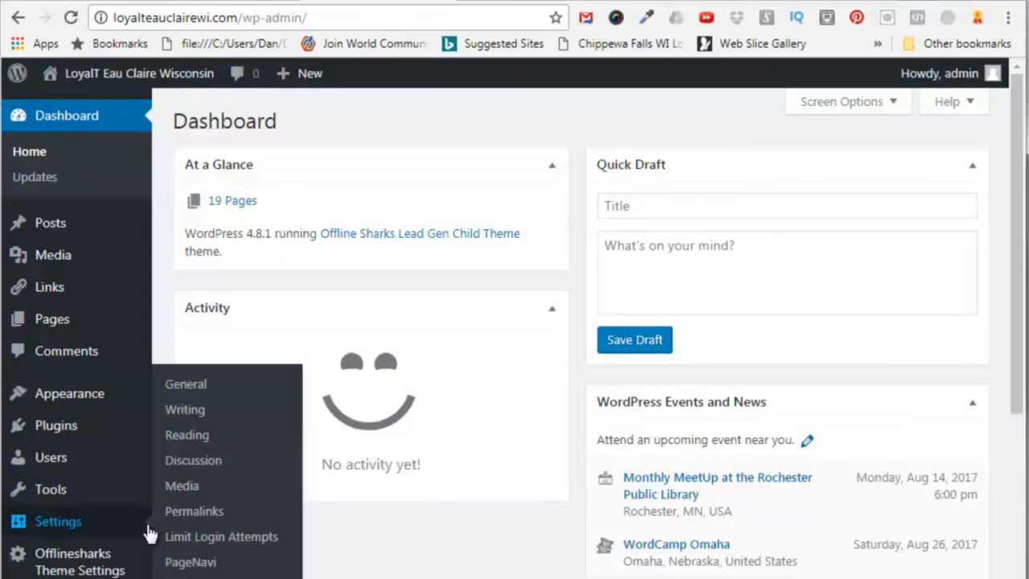
left_click(188, 385)
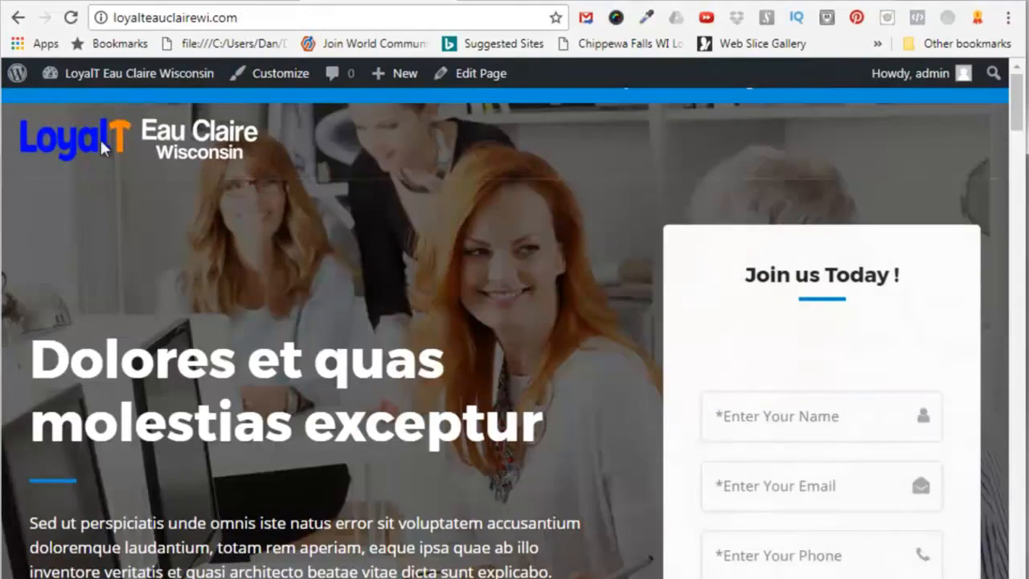
Open the theme's form settings and set Email Notification to the business e-mail address copied from the notes file
mouse_move(140, 76)
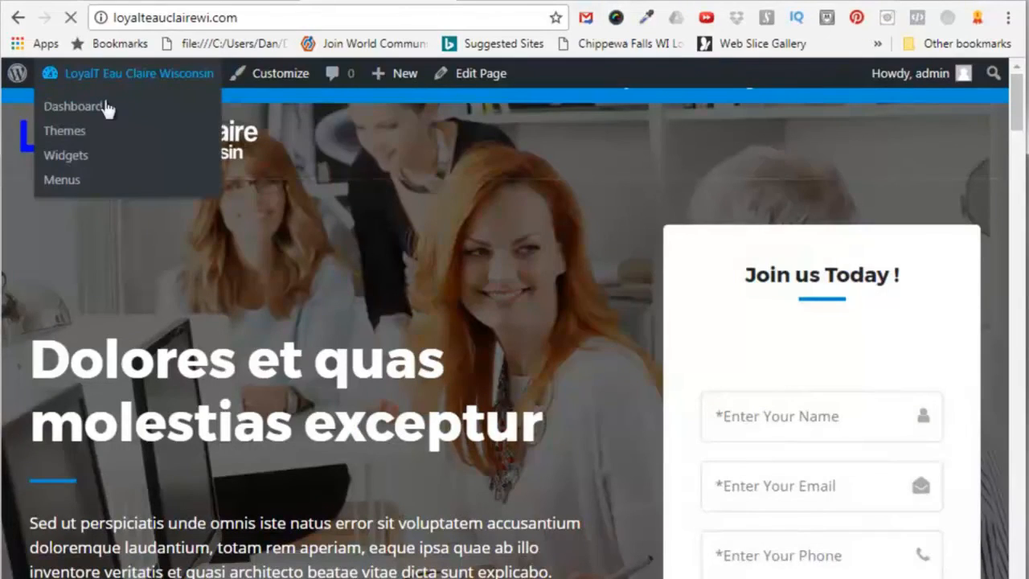
left_click(105, 105)
mouse_move(75, 554)
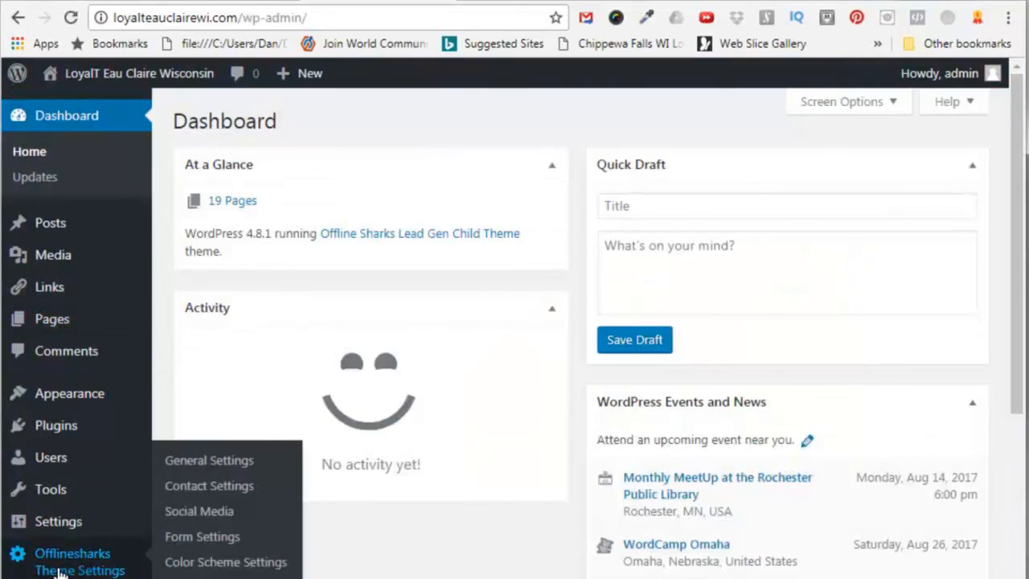
left_click(211, 535)
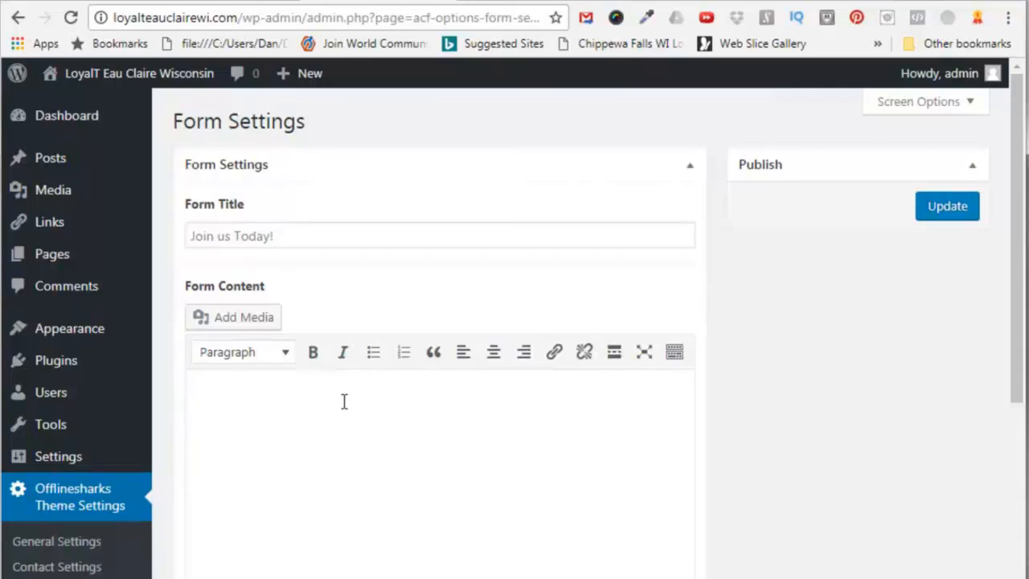
scroll(432, 402, "down", 5)
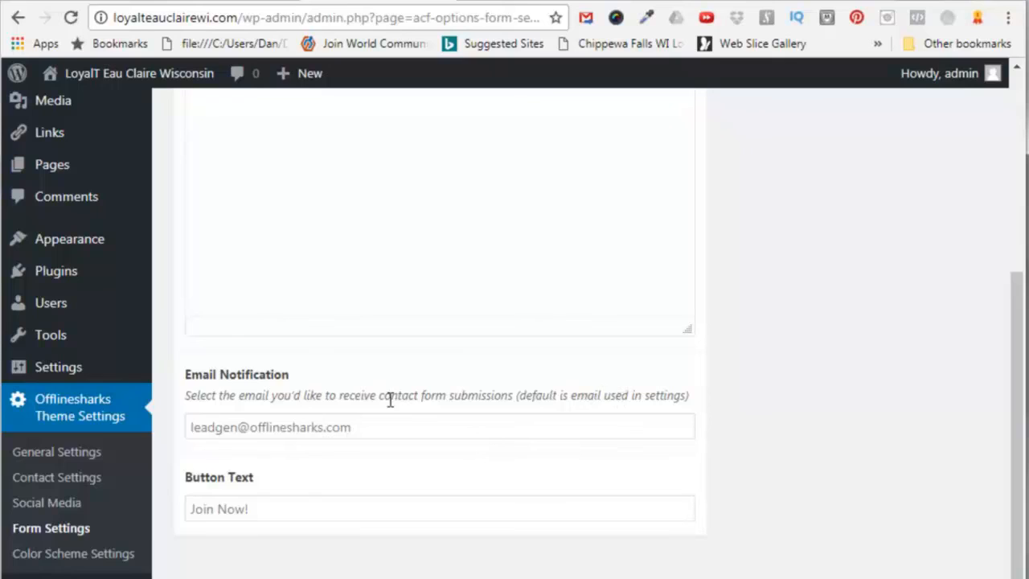
left_click(1, 376)
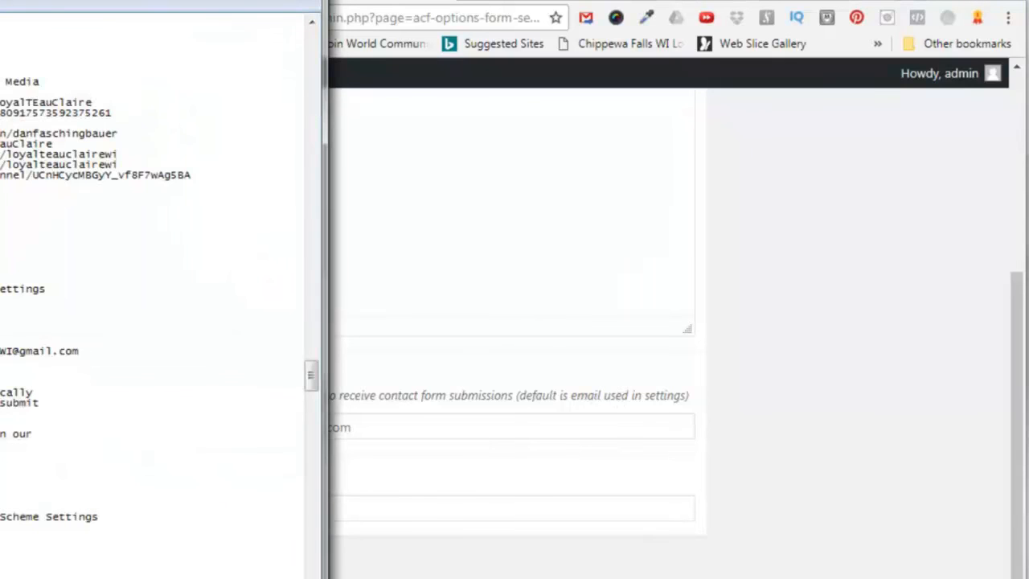
double_click(0, 351)
left_click(962, 2)
left_click(359, 427)
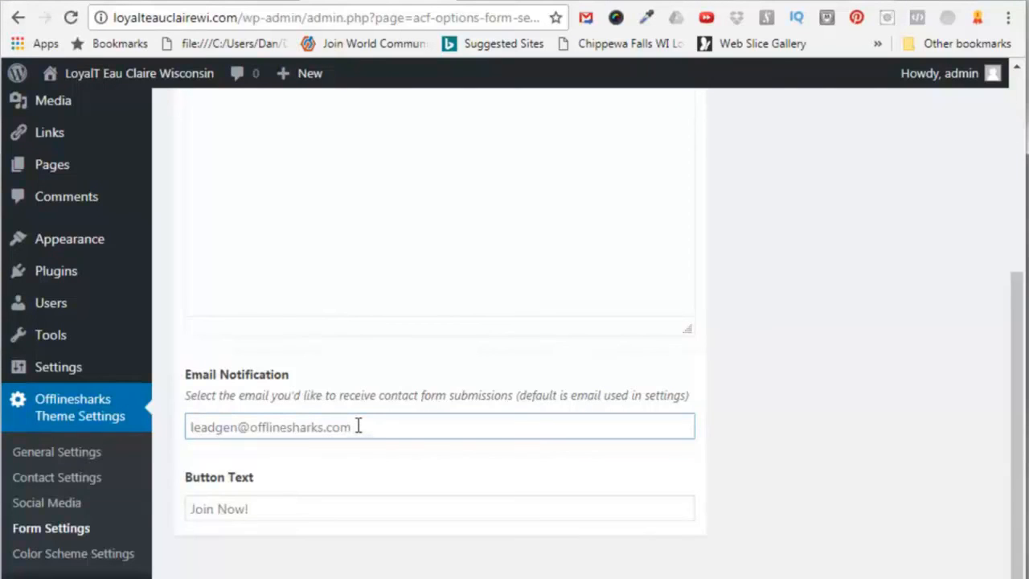
key("ctrl+v")
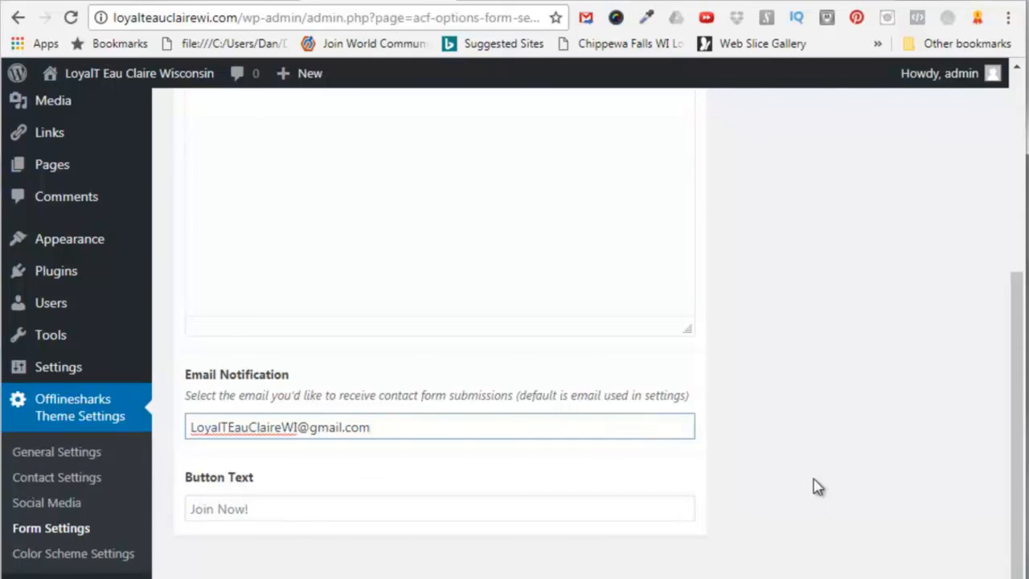
scroll(940, 458, "up", 5)
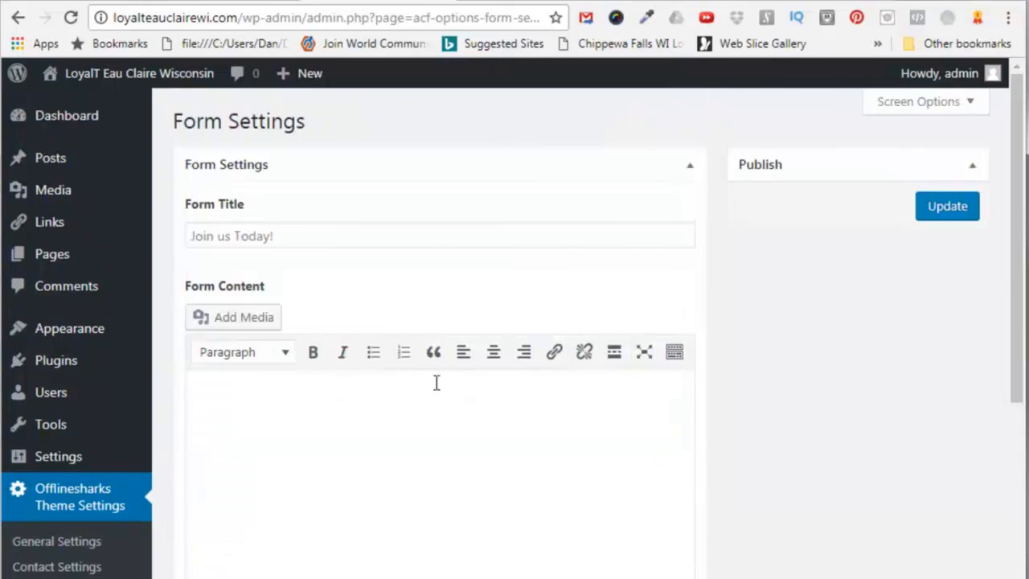